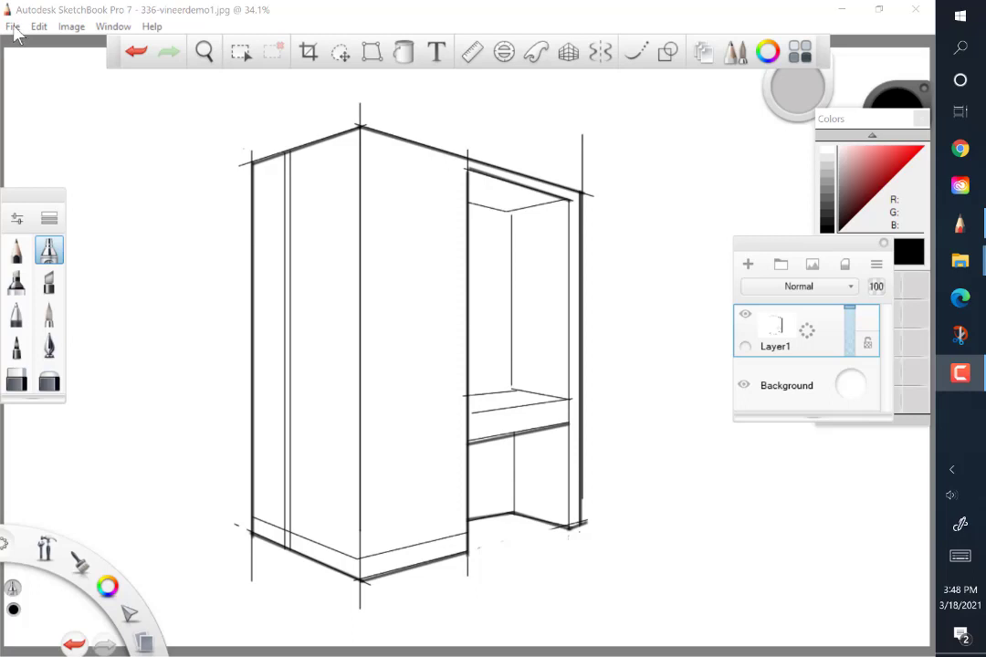
Add the dark walnut wood image from the Pictures folder to the drawing.
{"action": "left_click", "coordinate": [13, 28]}
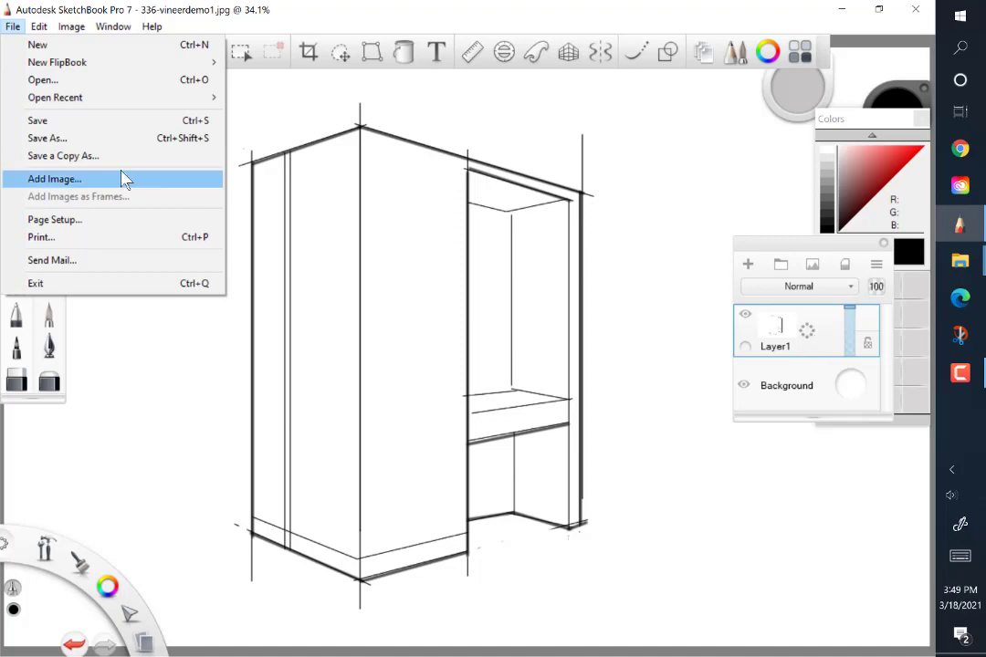
{"action": "left_click", "coordinate": [55, 180]}
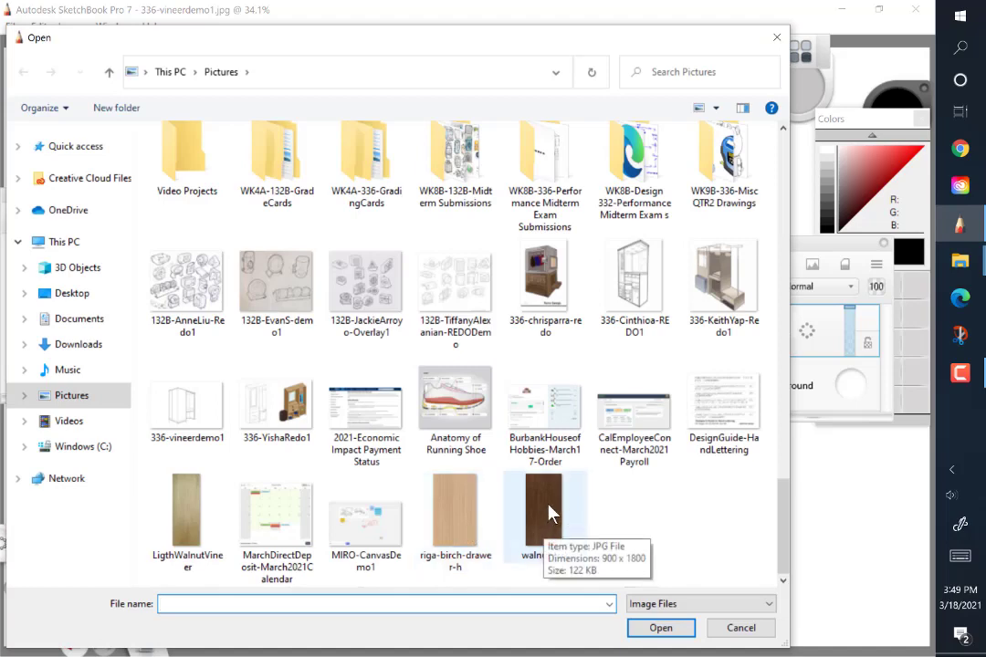
{"action": "double_click", "coordinate": [547, 542]}
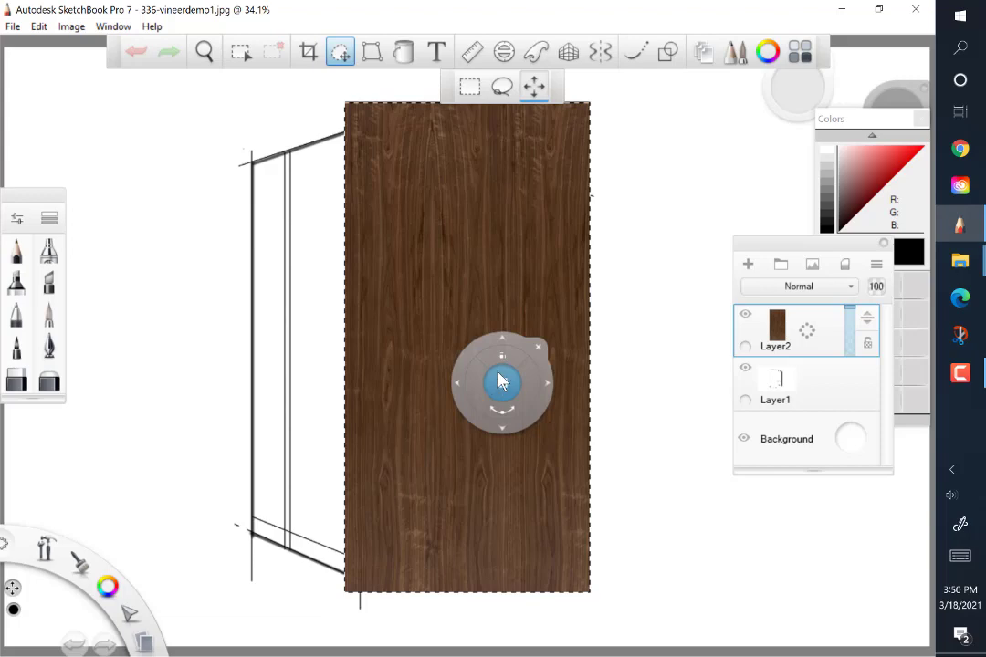
Move and widen the walnut image to cover the whole cabinet sketch, and lower its layer opacity to 52.
{"action": "left_click_drag", "start_coordinate": [522, 349], "coordinate": [393, 351]}
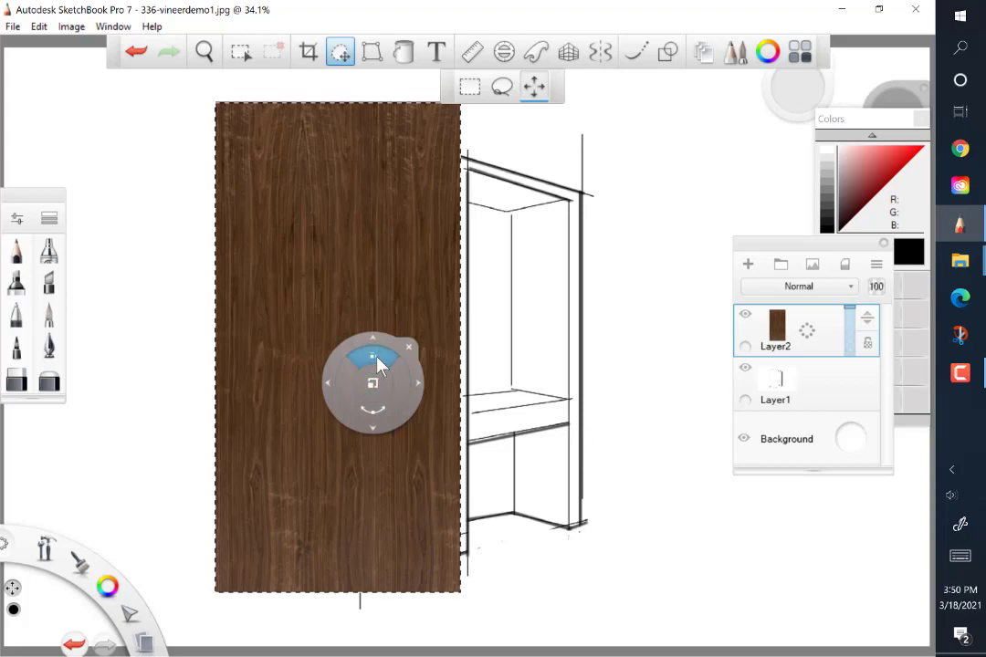
{"action": "left_click_drag", "start_coordinate": [371, 370], "coordinate": [586, 362]}
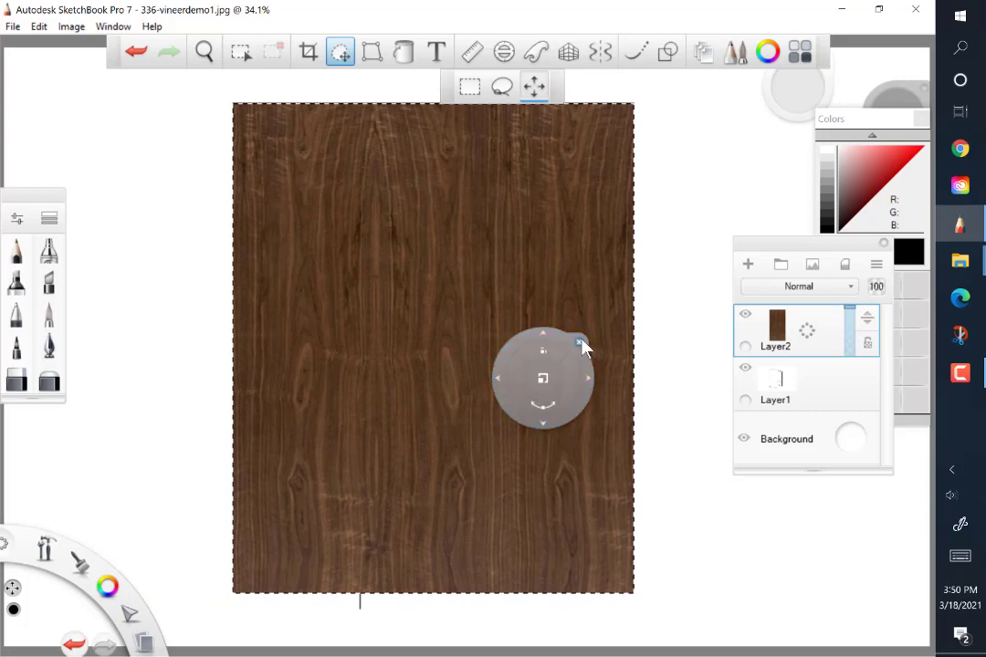
{"action": "left_click", "coordinate": [581, 344]}
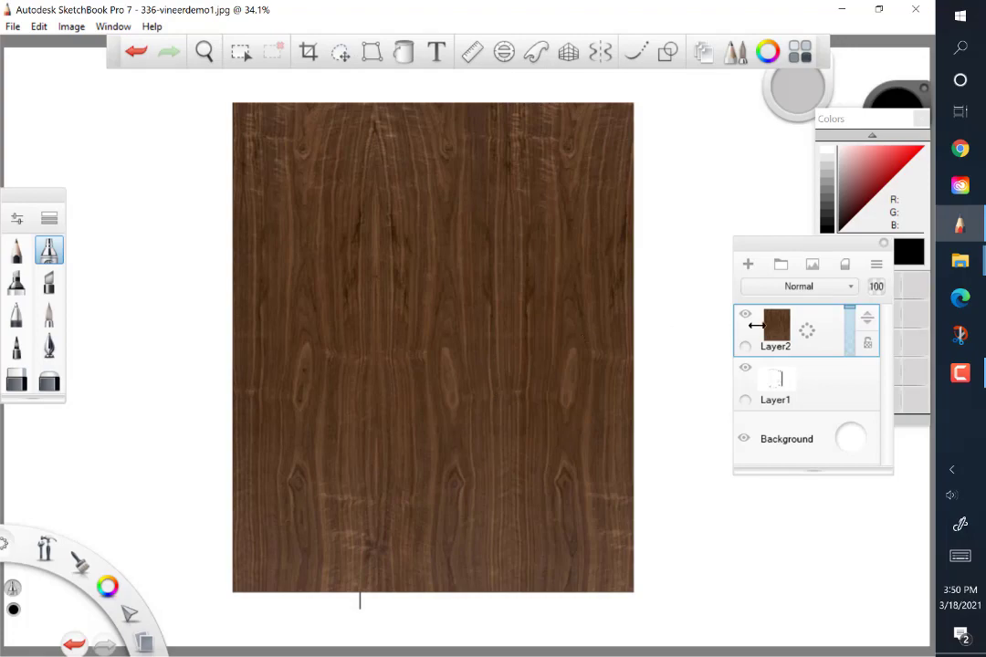
{"action": "mouse_move", "coordinate": [849, 326]}
{"action": "left_mouse_down"}
{"action": "mouse_move", "coordinate": [852, 316]}
{"action": "mouse_move", "coordinate": [852, 345]}
{"action": "mouse_move", "coordinate": [851, 337]}
{"action": "left_mouse_up"}
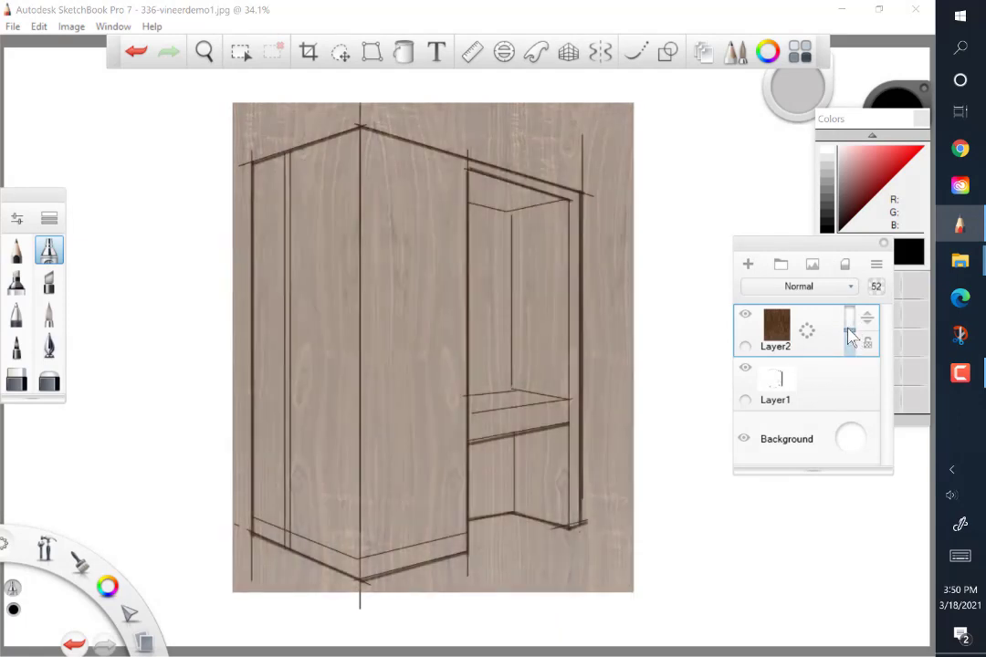
Trace the cabinet's complete outer outline with a closed polyline selection, following the notch beneath the desk opening.
{"action": "left_click", "coordinate": [242, 52]}
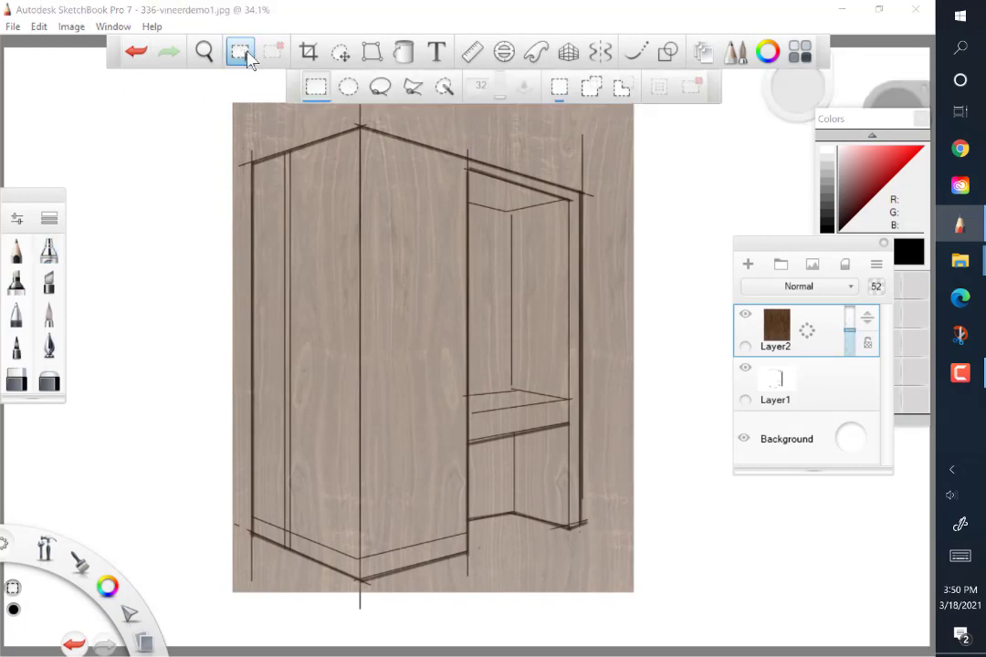
{"action": "left_click", "coordinate": [413, 85]}
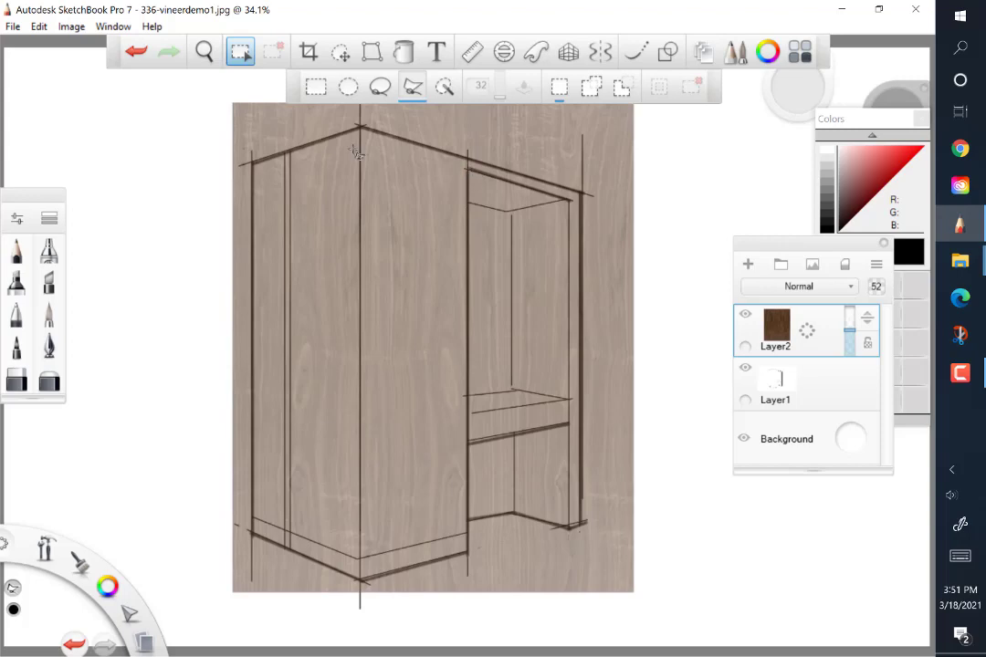
{"action": "left_click", "coordinate": [251, 162]}
{"action": "left_click", "coordinate": [358, 127]}
{"action": "left_click", "coordinate": [579, 194]}
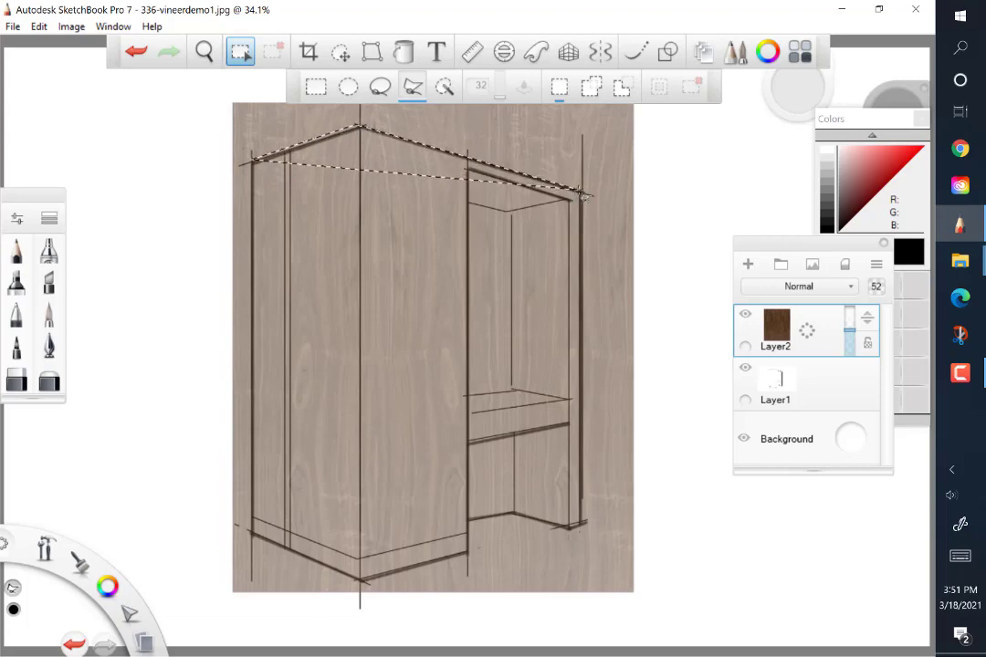
{"action": "left_click", "coordinate": [580, 525]}
{"action": "left_click_drag", "start_coordinate": [568, 532], "coordinate": [471, 528]}
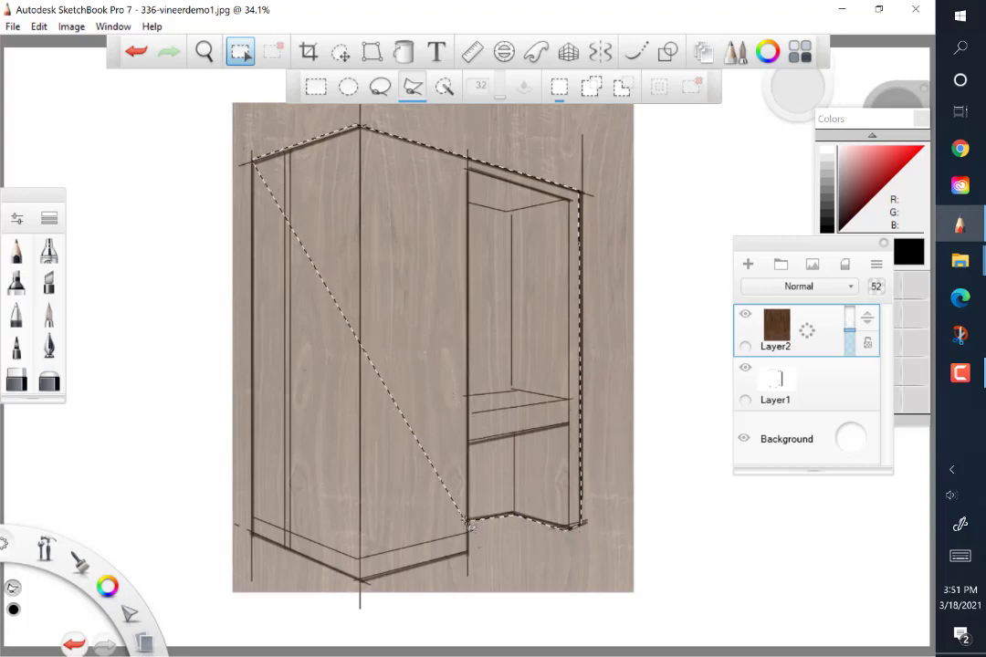
{"action": "left_click", "coordinate": [464, 552]}
{"action": "left_click", "coordinate": [361, 580]}
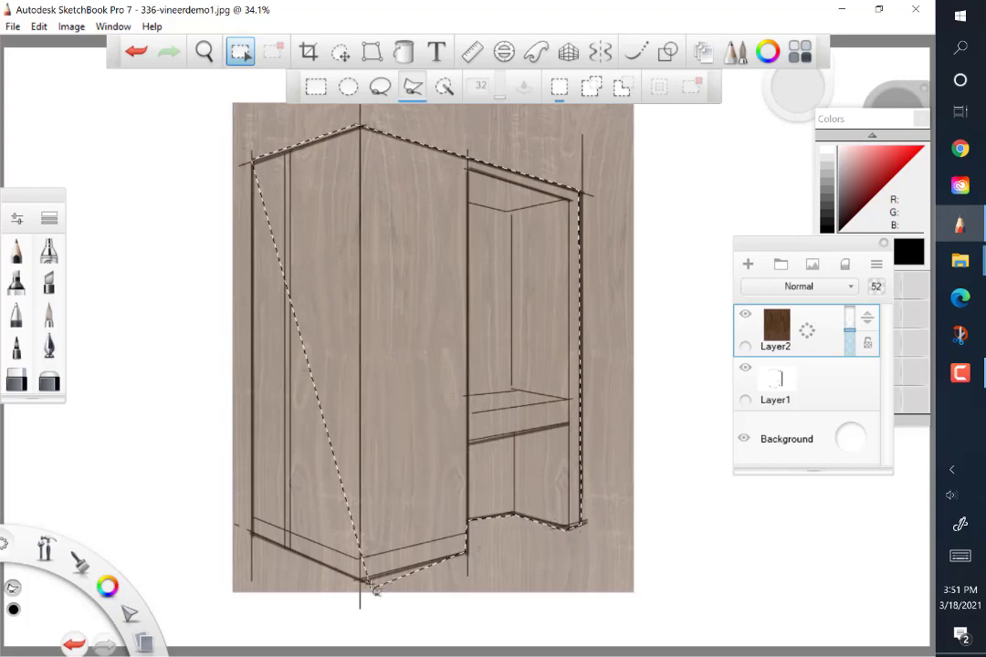
{"action": "left_click", "coordinate": [265, 548]}
{"action": "left_click", "coordinate": [255, 537]}
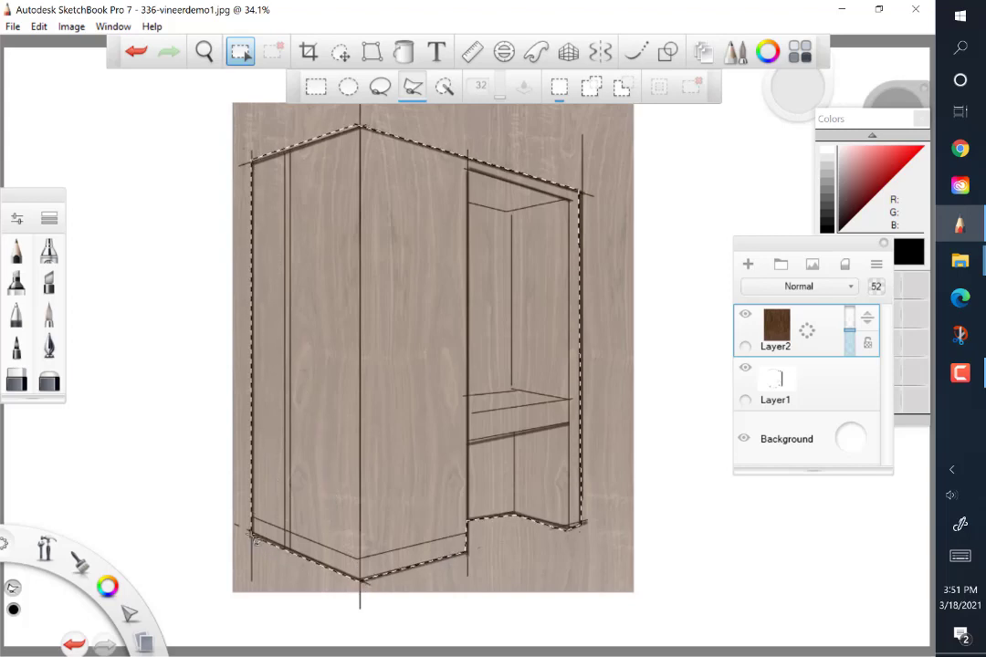
{"action": "double_click", "coordinate": [258, 533]}
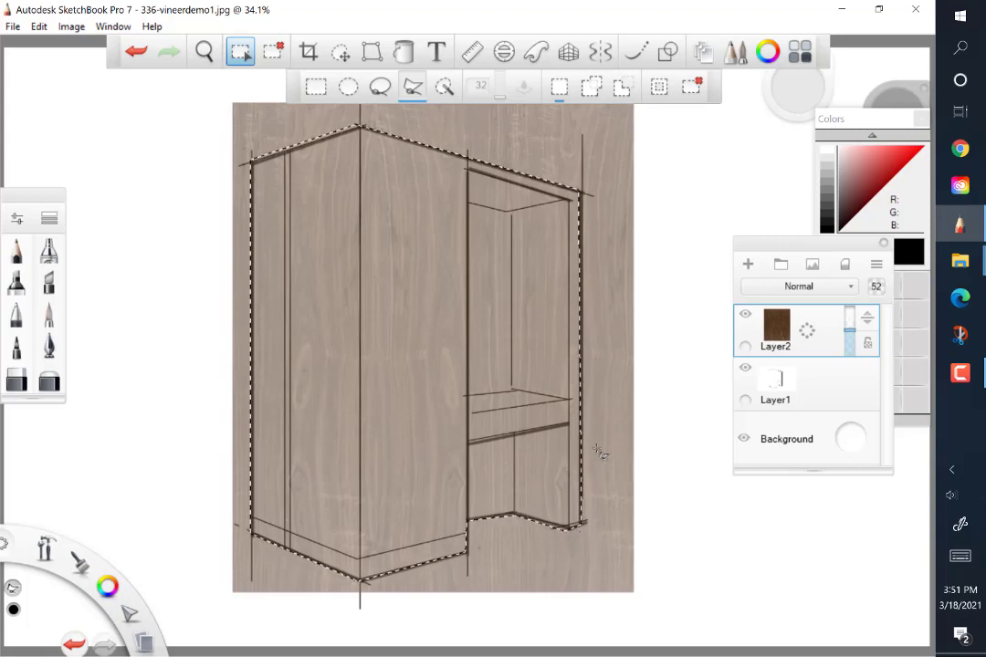
Invert the selection, delete the wood texture outside the cabinet outline, and deselect.
{"action": "left_click", "coordinate": [661, 93]}
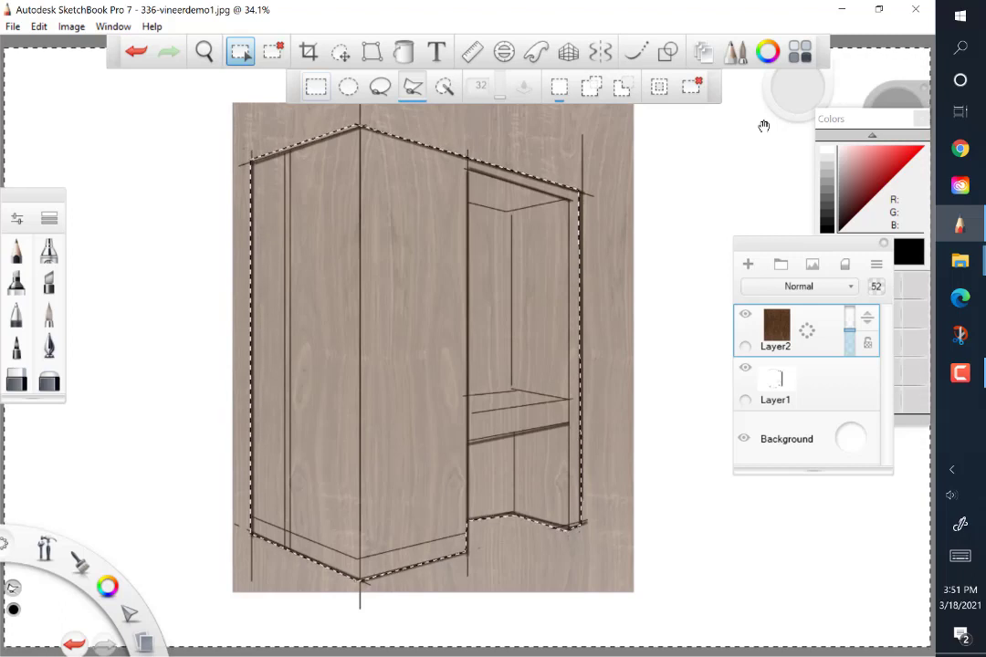
{"action": "key", "text": "Delete"}
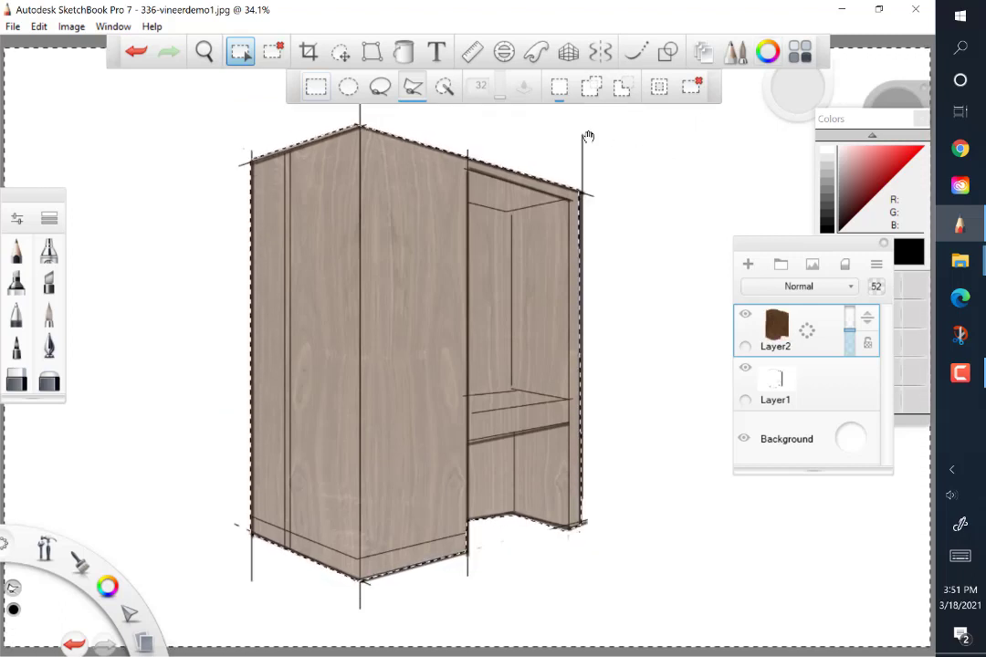
{"action": "left_click", "coordinate": [698, 86]}
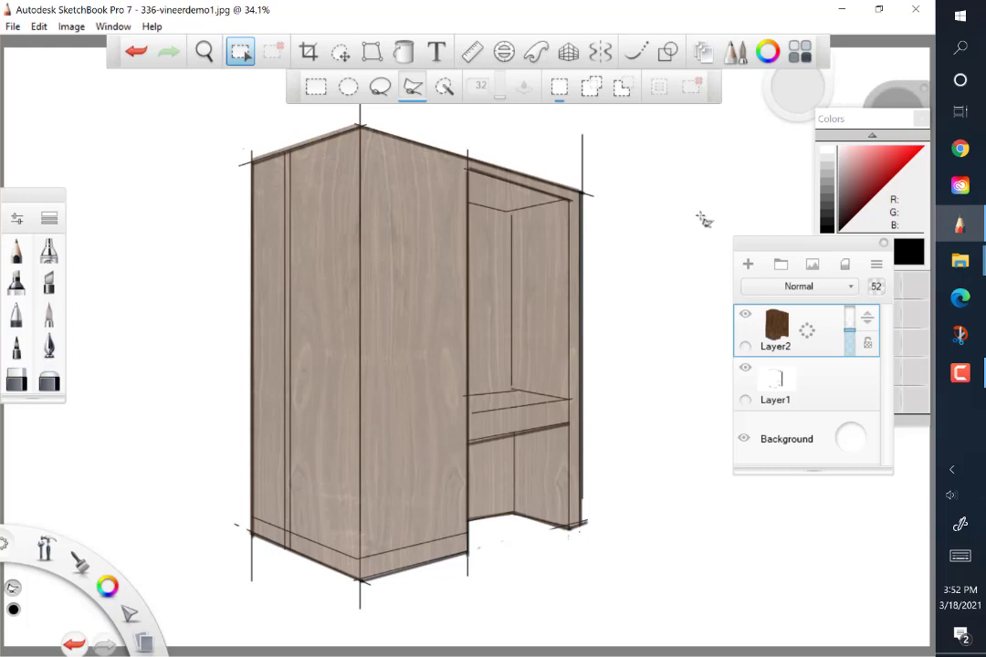
Set Layer2's opacity to 72 and duplicate the layer.
{"action": "left_click_drag", "start_coordinate": [845, 338], "coordinate": [849, 321]}
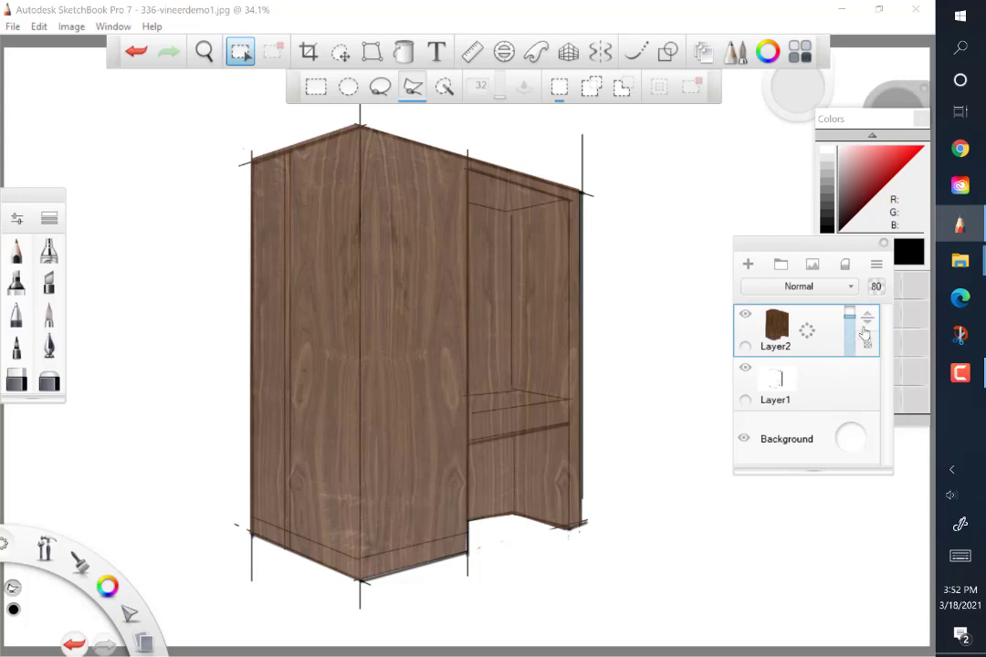
{"action": "left_click_drag", "start_coordinate": [856, 332], "coordinate": [852, 327]}
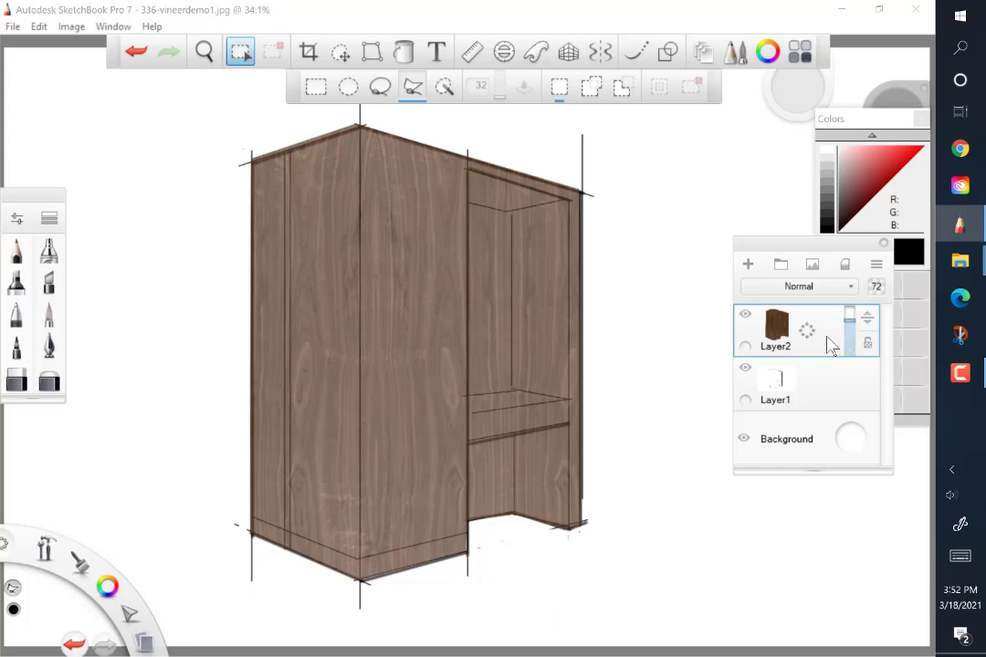
{"action": "left_click", "coordinate": [807, 334]}
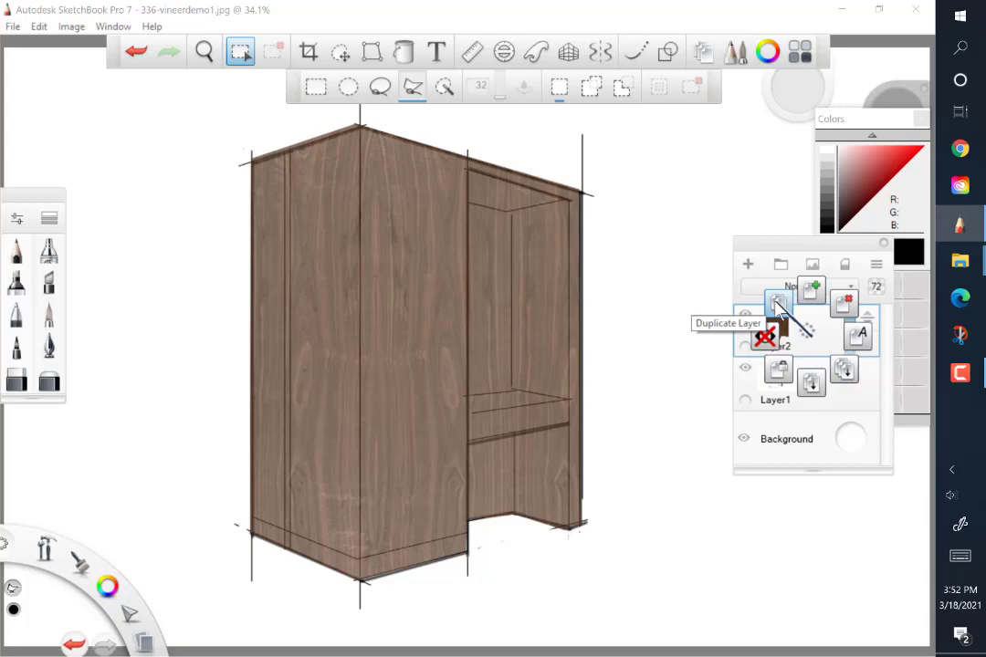
{"action": "left_click", "coordinate": [777, 306]}
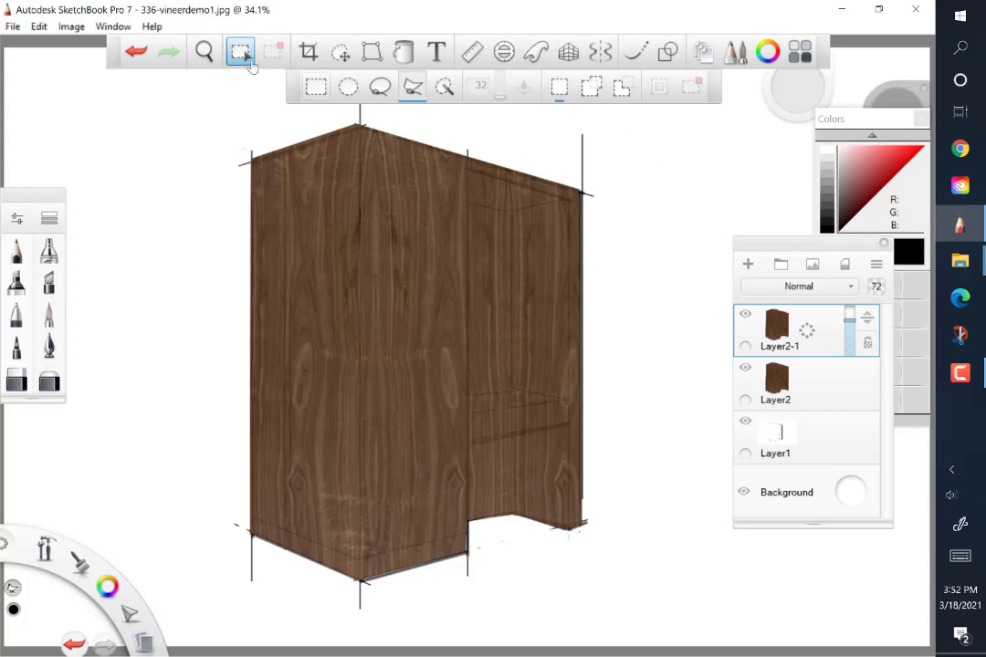
On the duplicate layer, polyline-select the tall cabinet's right-hand face and the niche's left back area, delete that texture, and deselect.
{"action": "left_click", "coordinate": [361, 124]}
{"action": "left_click", "coordinate": [360, 583]}
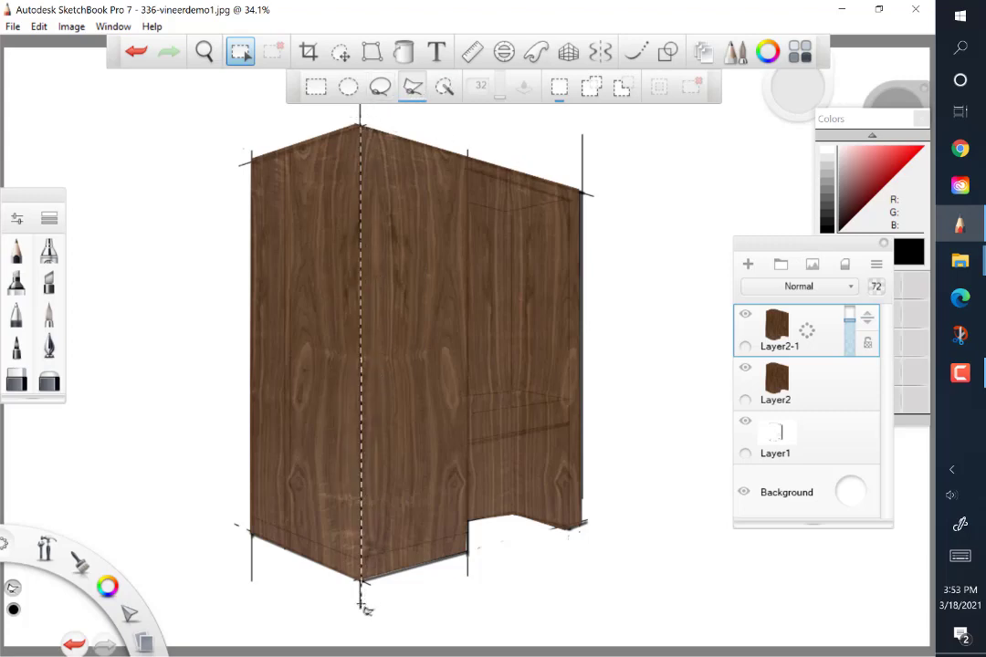
{"action": "left_click", "coordinate": [361, 603]}
{"action": "left_click", "coordinate": [468, 577]}
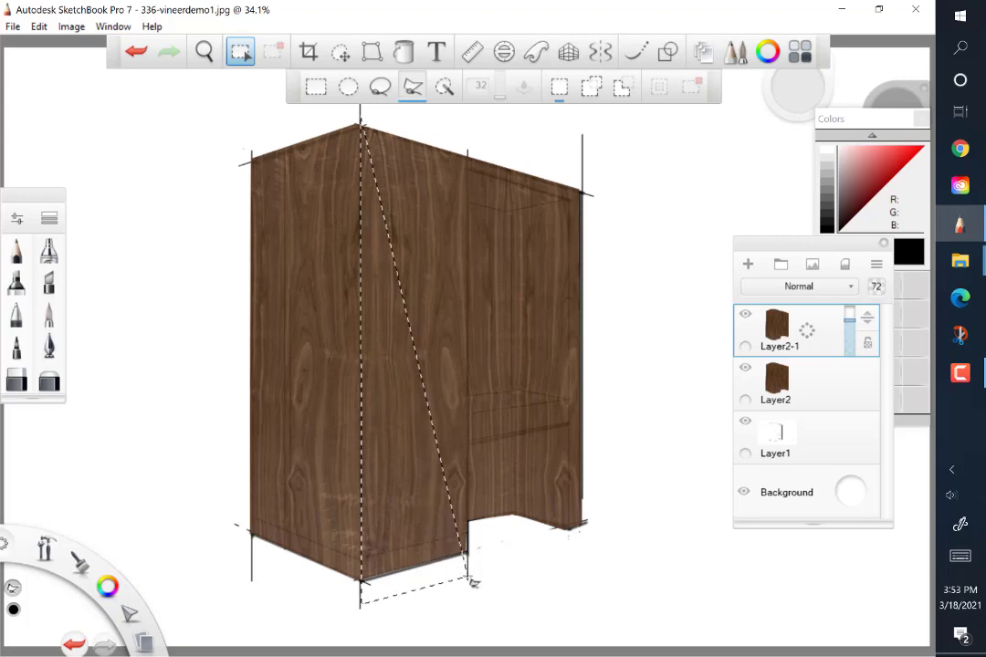
{"action": "left_click", "coordinate": [465, 392]}
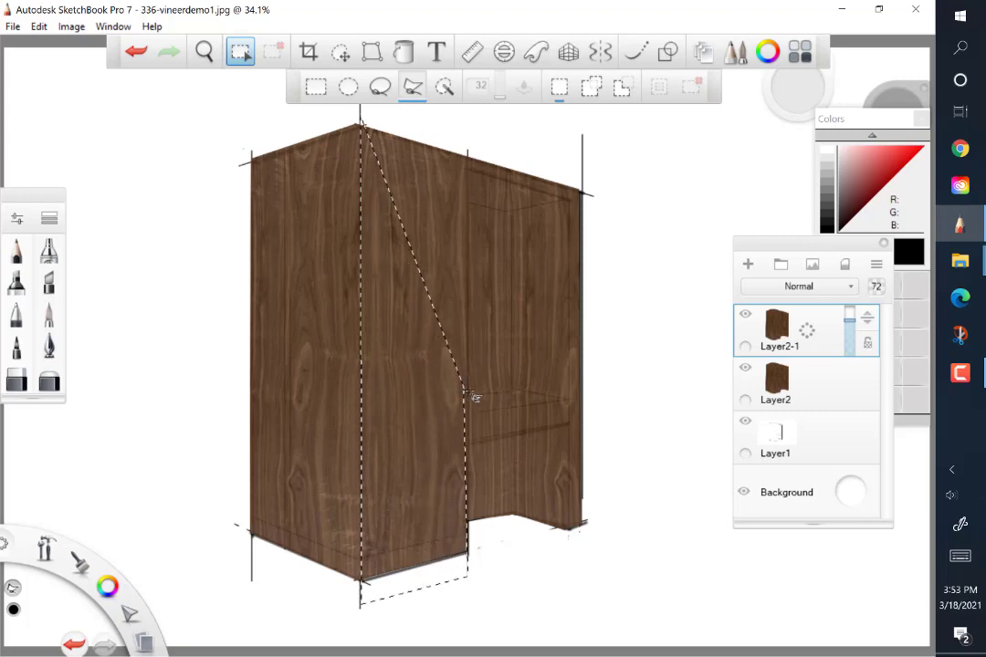
{"action": "left_click", "coordinate": [524, 390]}
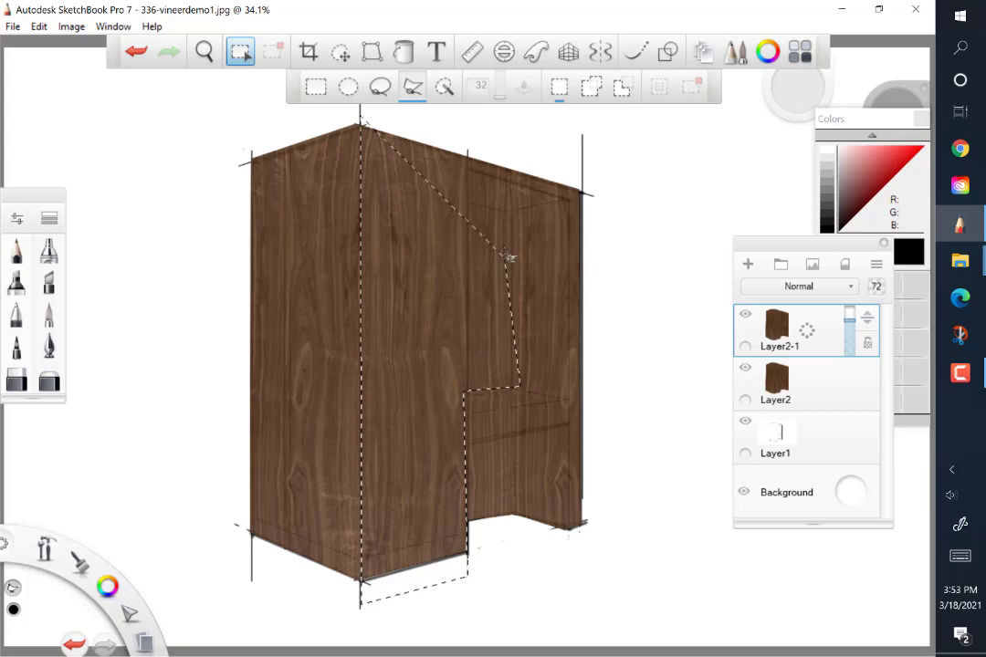
{"action": "left_click", "coordinate": [522, 210]}
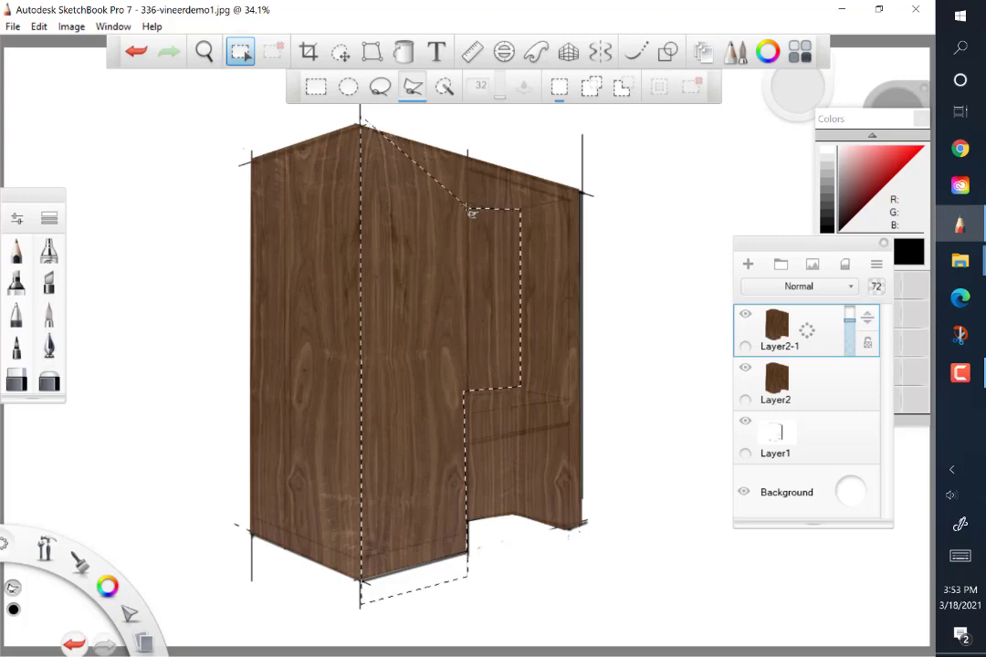
{"action": "double_click", "coordinate": [466, 157]}
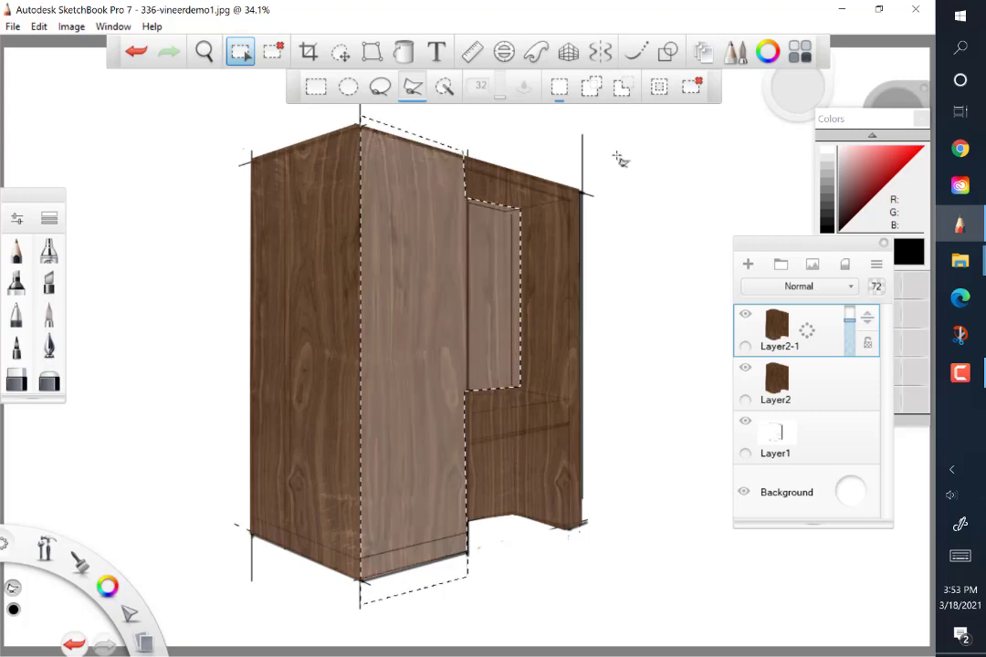
{"action": "left_click", "coordinate": [694, 88]}
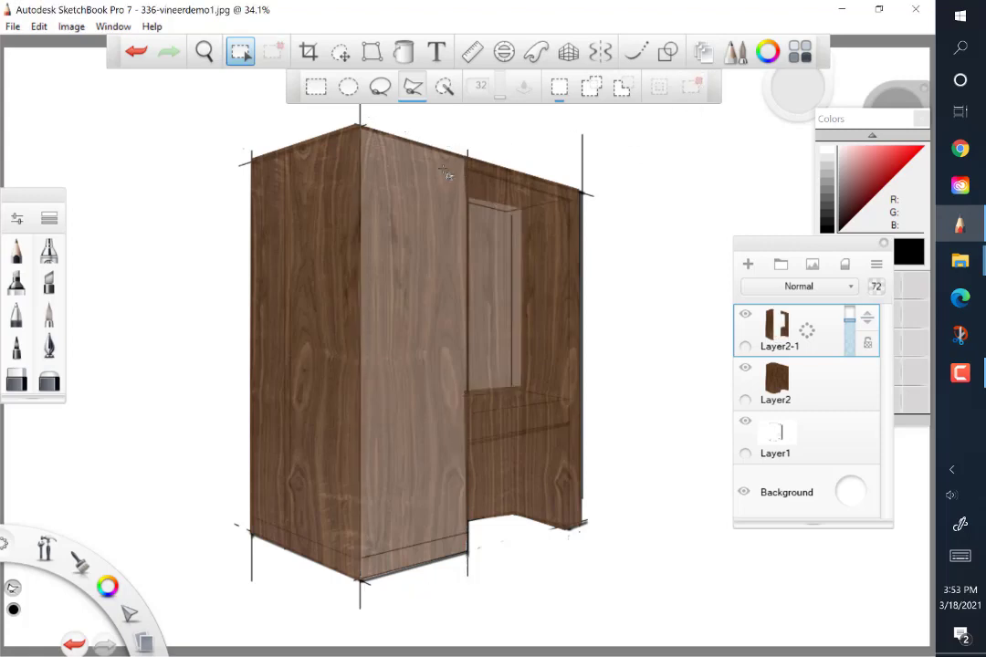
{"action": "left_click", "coordinate": [408, 87]}
{"action": "left_click", "coordinate": [462, 170]}
{"action": "left_click", "coordinate": [572, 204]}
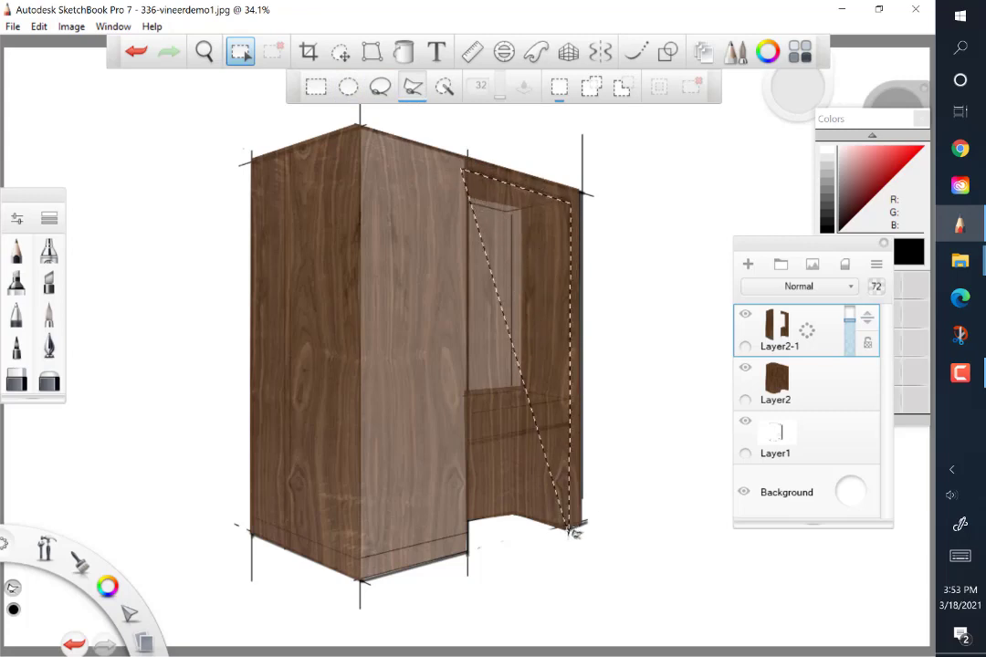
{"action": "left_click", "coordinate": [571, 424]}
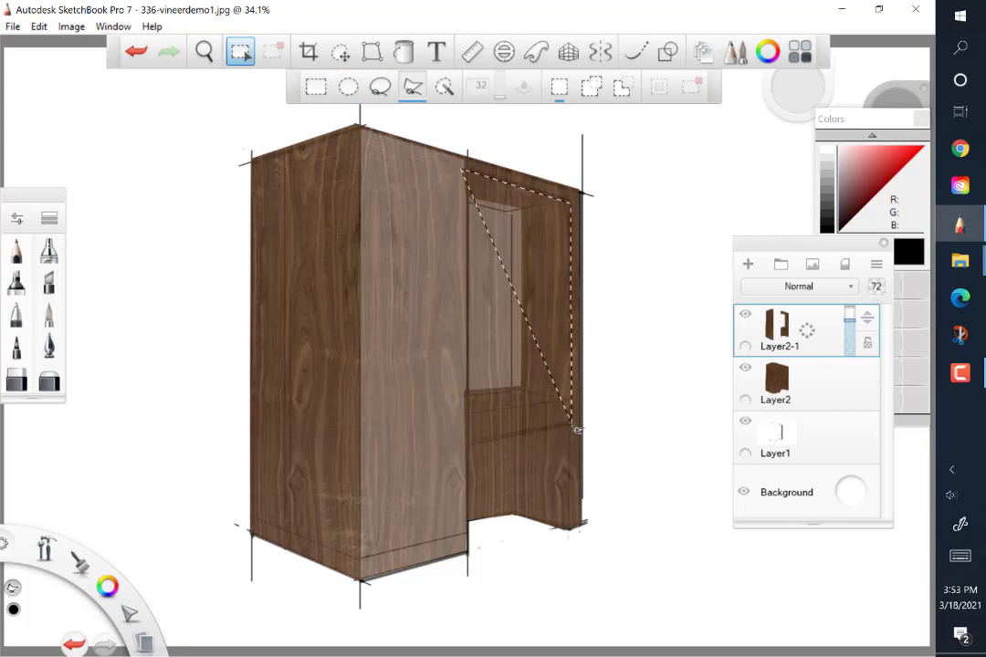
{"action": "left_click", "coordinate": [468, 439]}
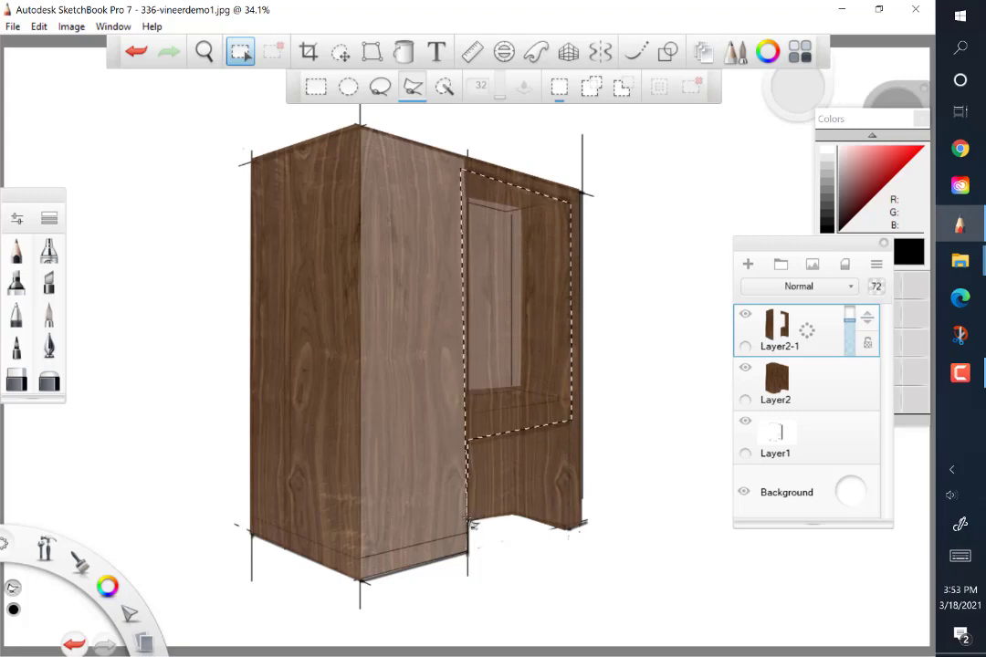
{"action": "key", "text": "Escape"}
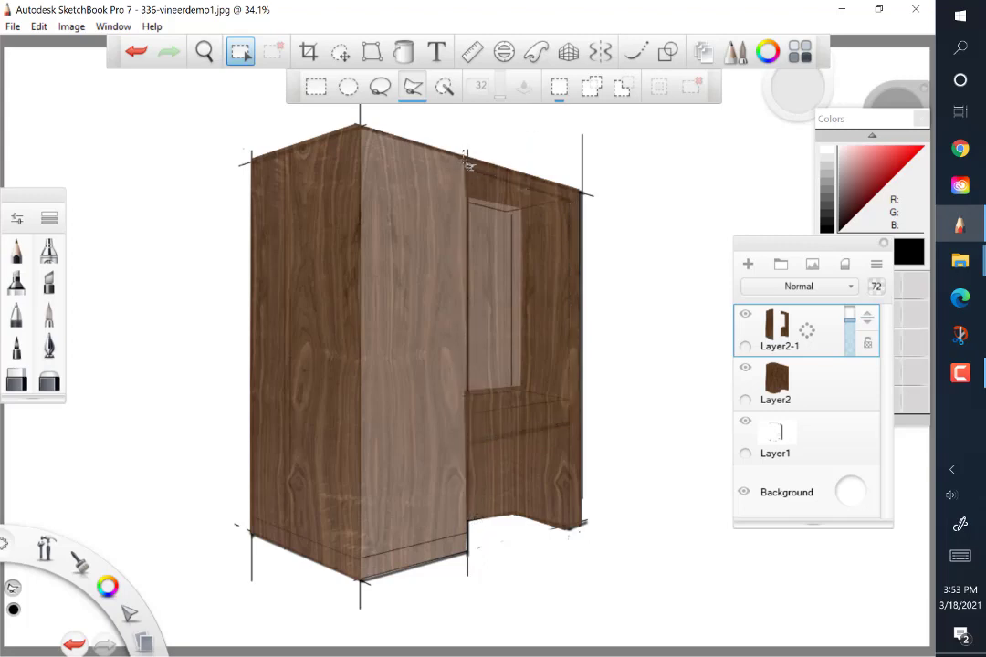
On Layer2-1, polyline-select the opening's top rail and right-hand post and delete the texture inside the selection.
{"action": "left_click", "coordinate": [561, 195]}
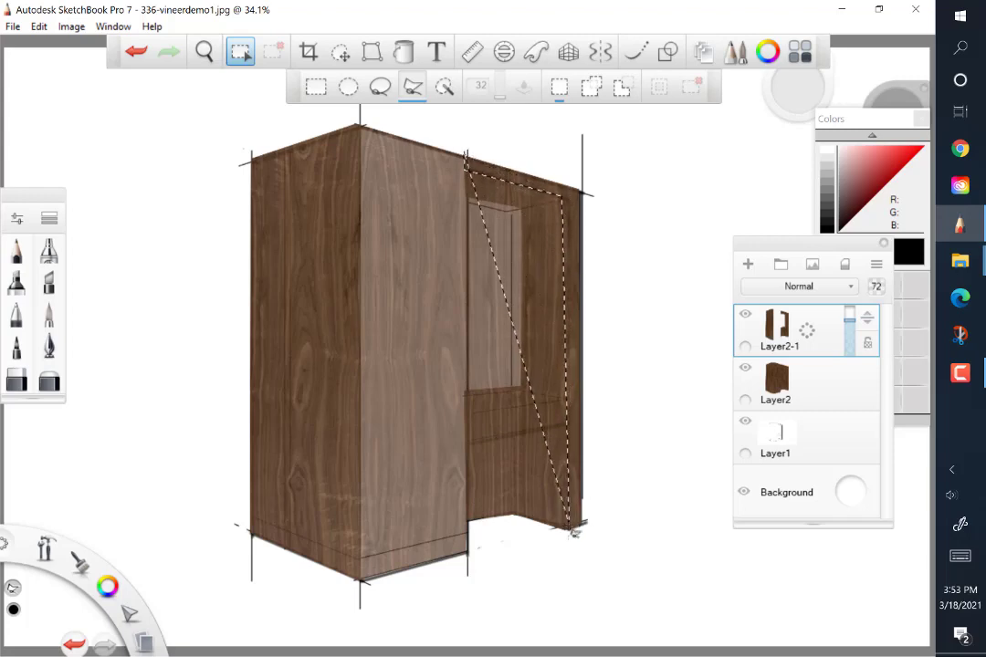
{"action": "left_click", "coordinate": [569, 532]}
{"action": "left_click", "coordinate": [589, 522]}
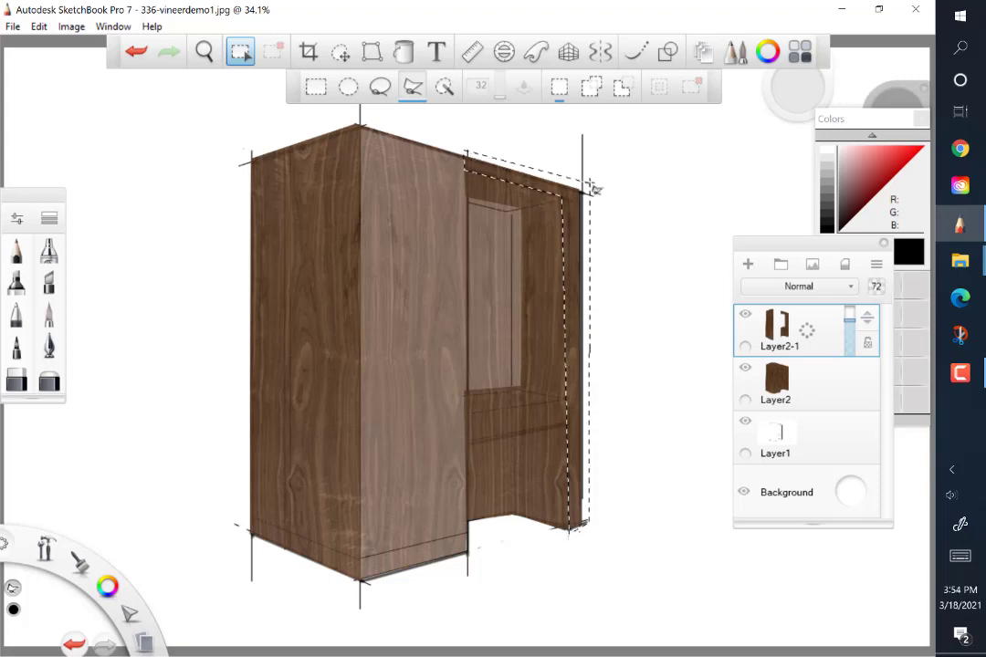
{"action": "double_click", "coordinate": [591, 187]}
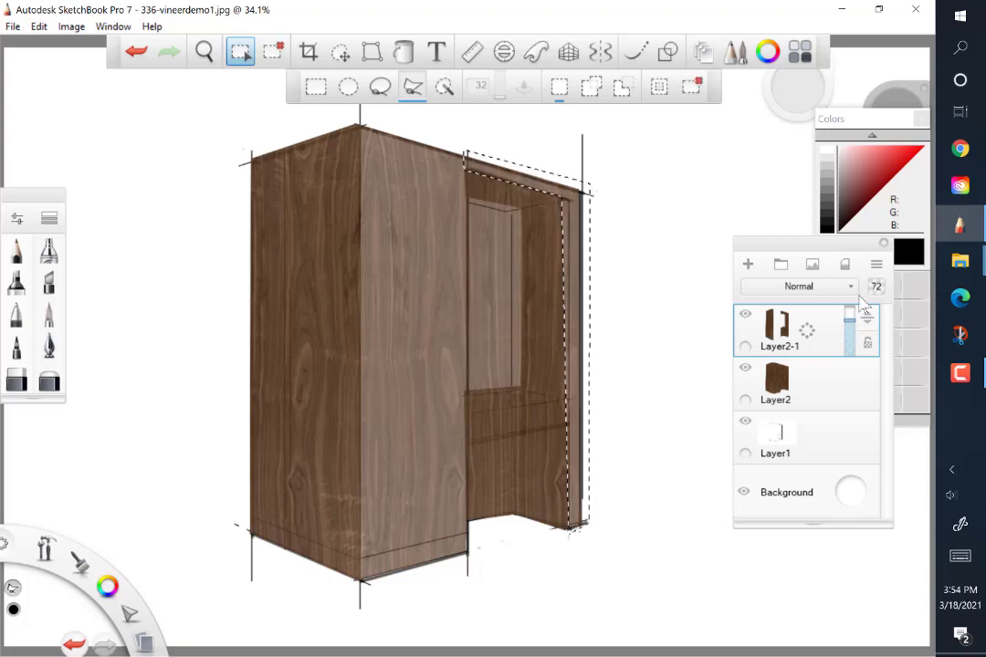
On Layer2-1, polyline-select the back panel of the knee space below the desk, delete its texture, and deselect.
{"action": "left_click", "coordinate": [691, 86]}
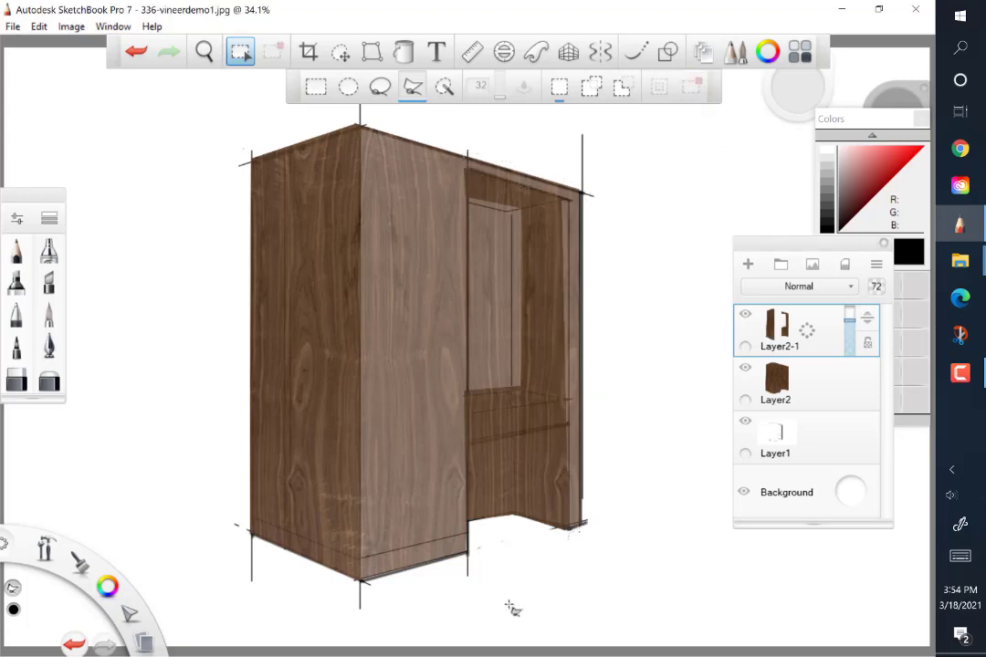
{"action": "left_click", "coordinate": [522, 431]}
{"action": "left_click", "coordinate": [468, 439]}
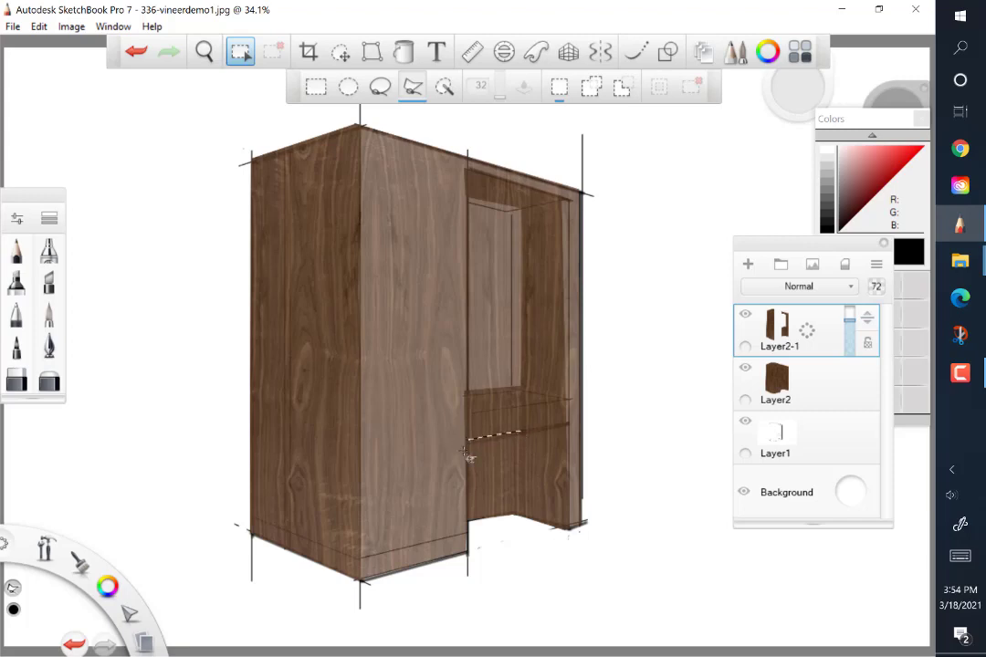
{"action": "left_click", "coordinate": [467, 534]}
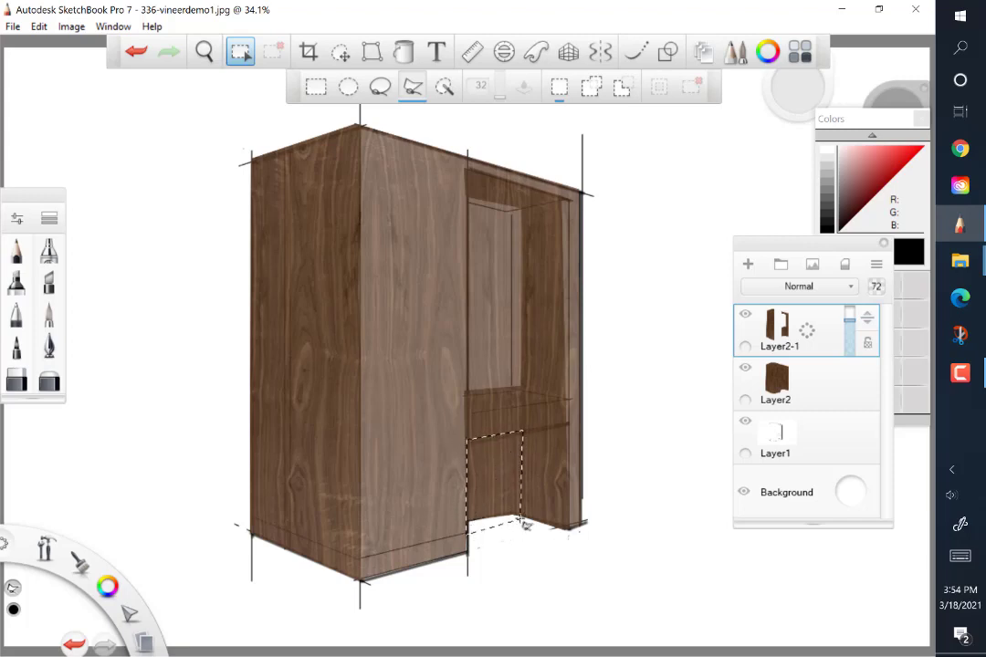
{"action": "double_click", "coordinate": [522, 517]}
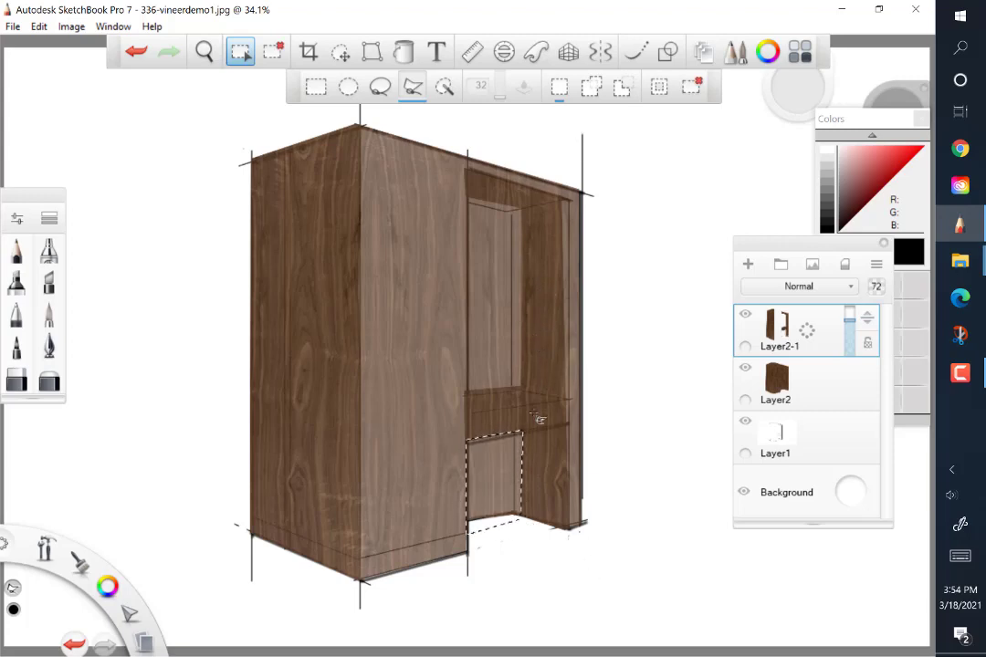
{"action": "left_click", "coordinate": [699, 92]}
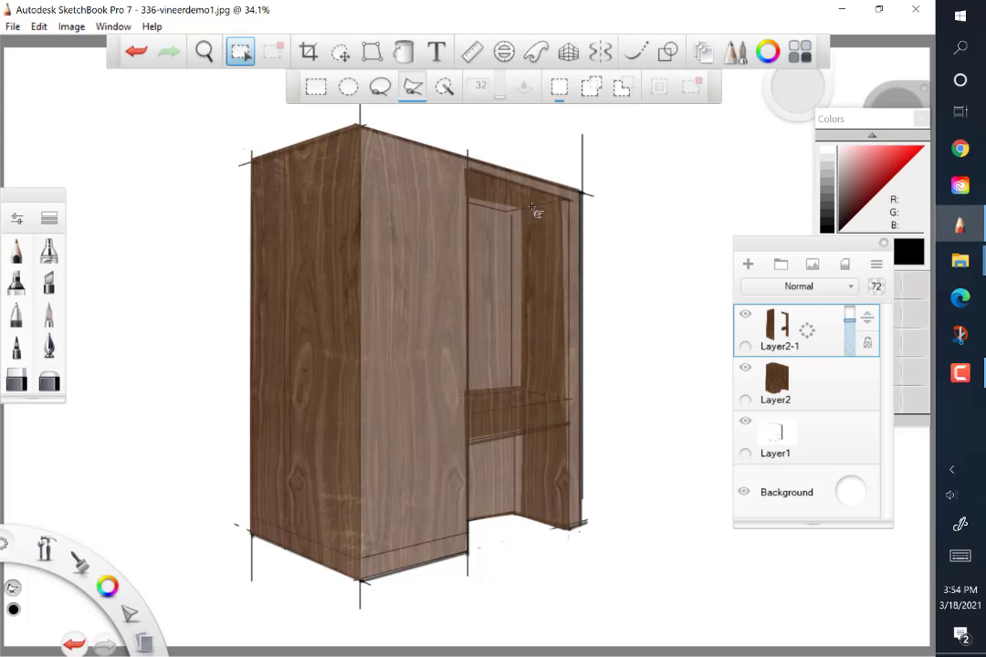
Polyline-select the desk's drawer front on Layer2-1, delete the texture inside the selection, and deselect.
{"action": "left_click", "coordinate": [807, 333]}
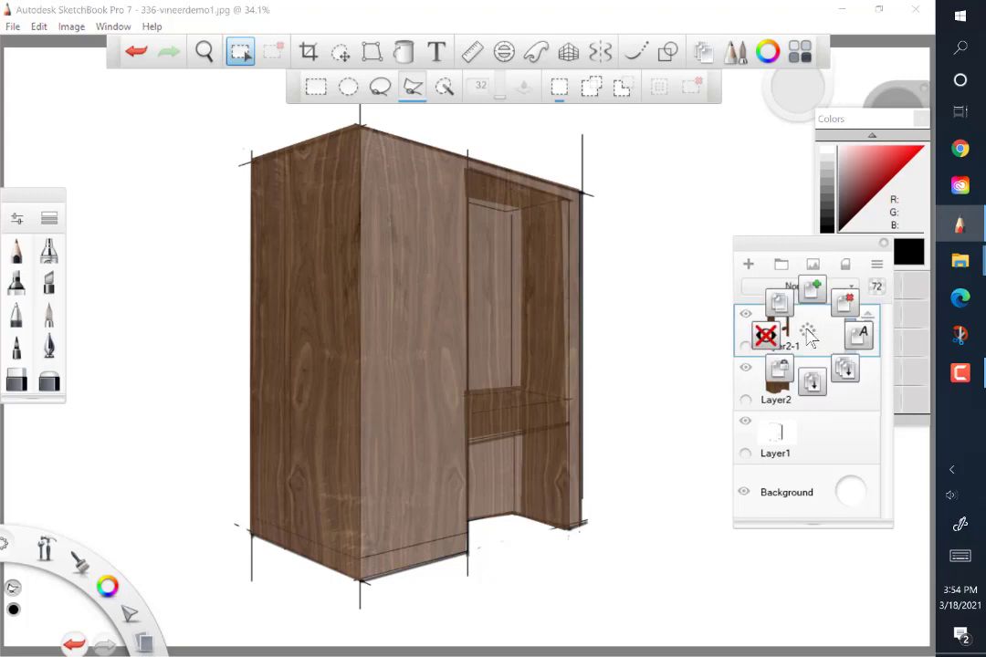
{"action": "left_click_drag", "start_coordinate": [808, 332], "coordinate": [704, 375]}
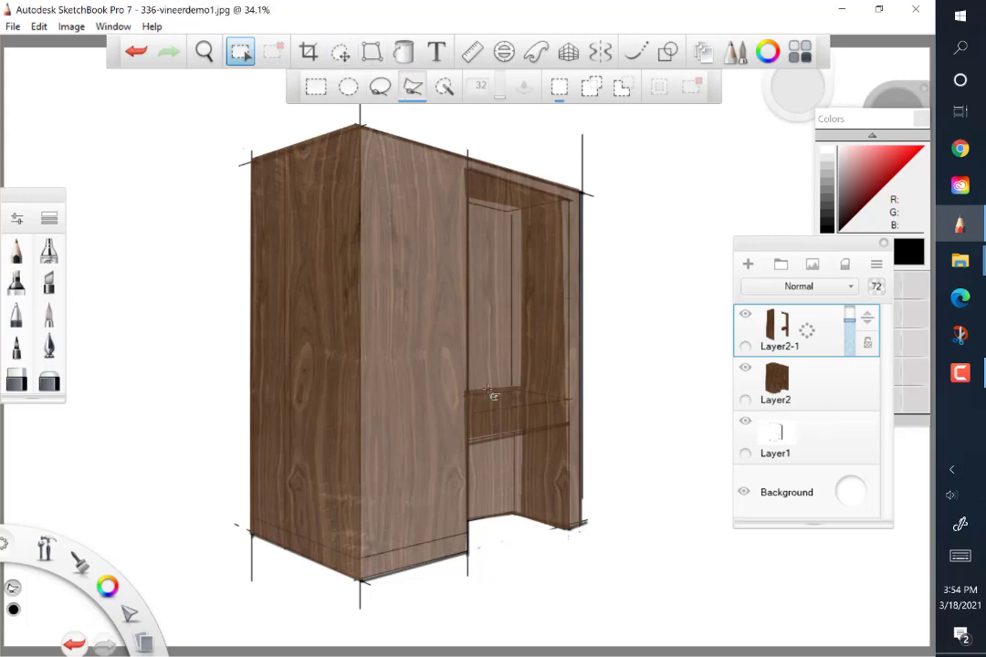
{"action": "mouse_move", "coordinate": [473, 416]}
{"action": "left_mouse_down"}
{"action": "mouse_move", "coordinate": [575, 407]}
{"action": "mouse_move", "coordinate": [583, 395]}
{"action": "mouse_move", "coordinate": [572, 397]}
{"action": "mouse_move", "coordinate": [573, 426]}
{"action": "left_mouse_up"}
{"action": "left_click", "coordinate": [572, 422]}
{"action": "double_click", "coordinate": [469, 446]}
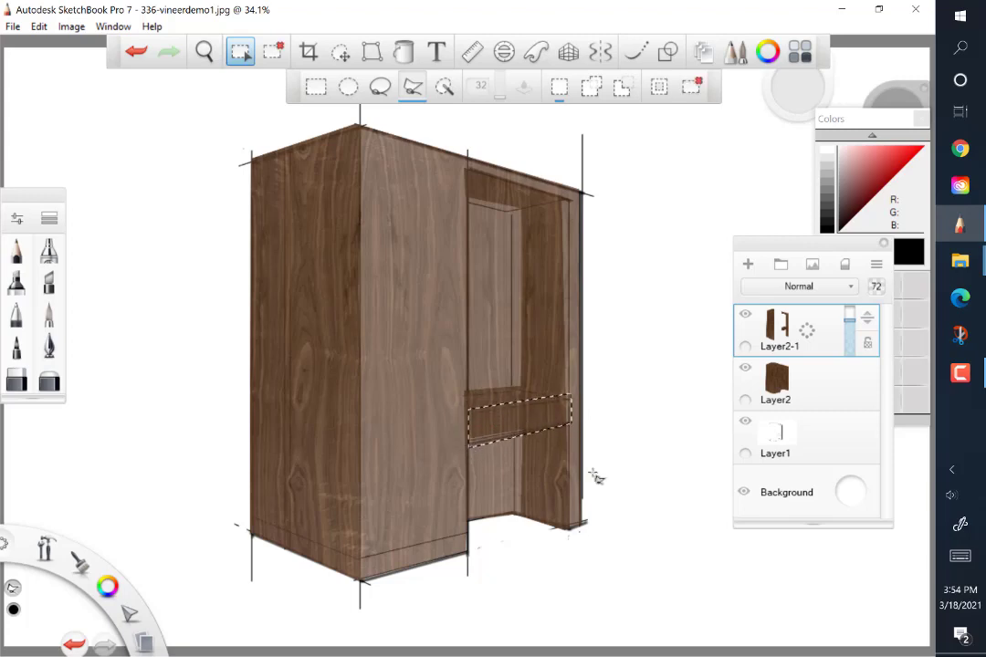
{"action": "left_click", "coordinate": [693, 87]}
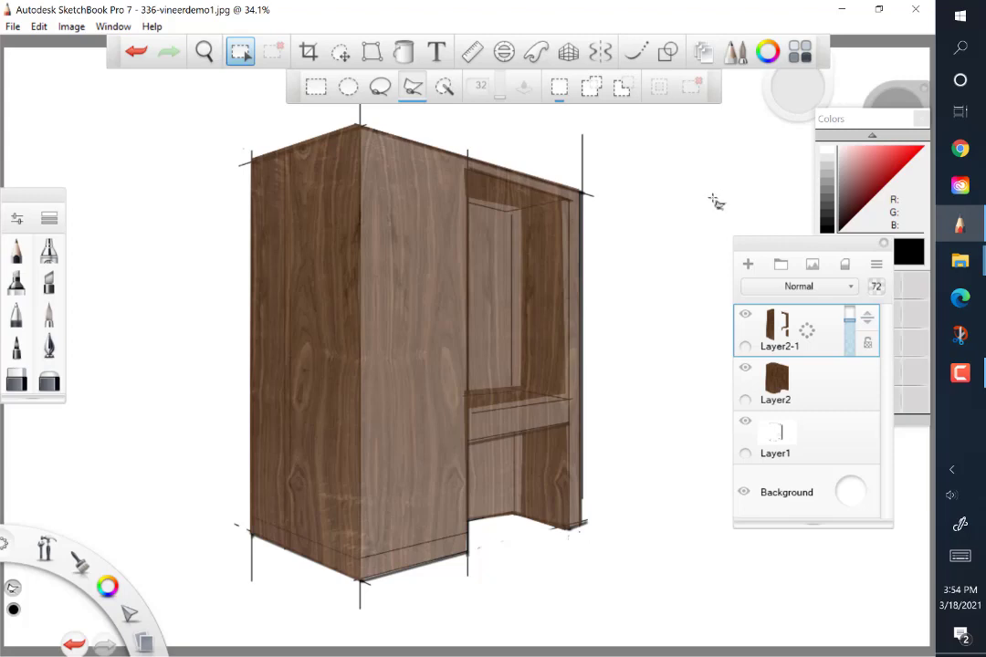
Duplicate Layer2-1, polyline-select the niche's ceiling on the copy, invert the selection, delete everything else, and deselect.
{"action": "left_click", "coordinate": [806, 333]}
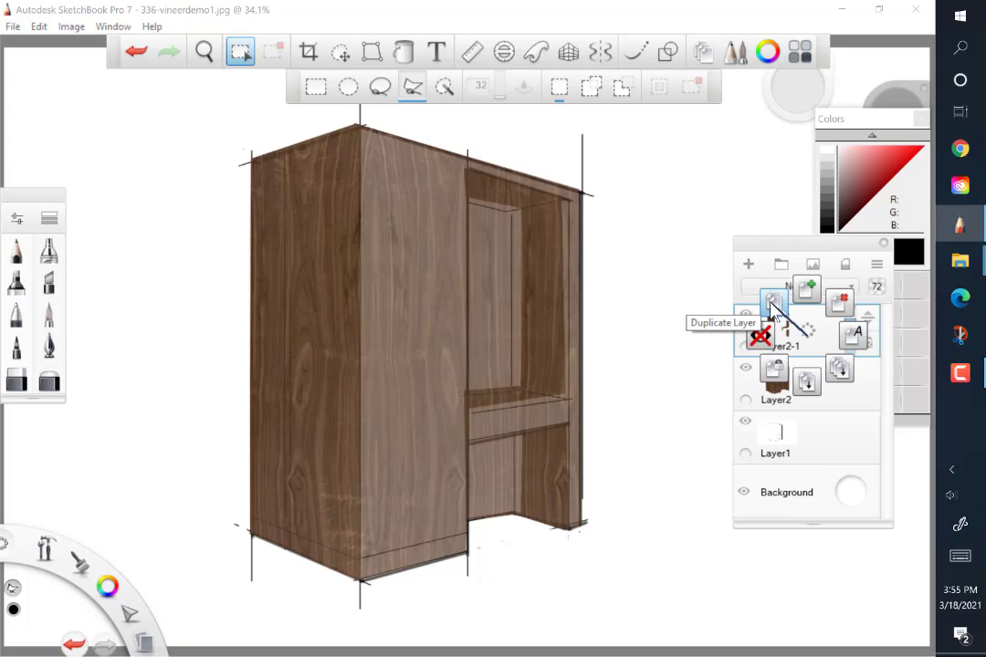
{"action": "left_click", "coordinate": [771, 309]}
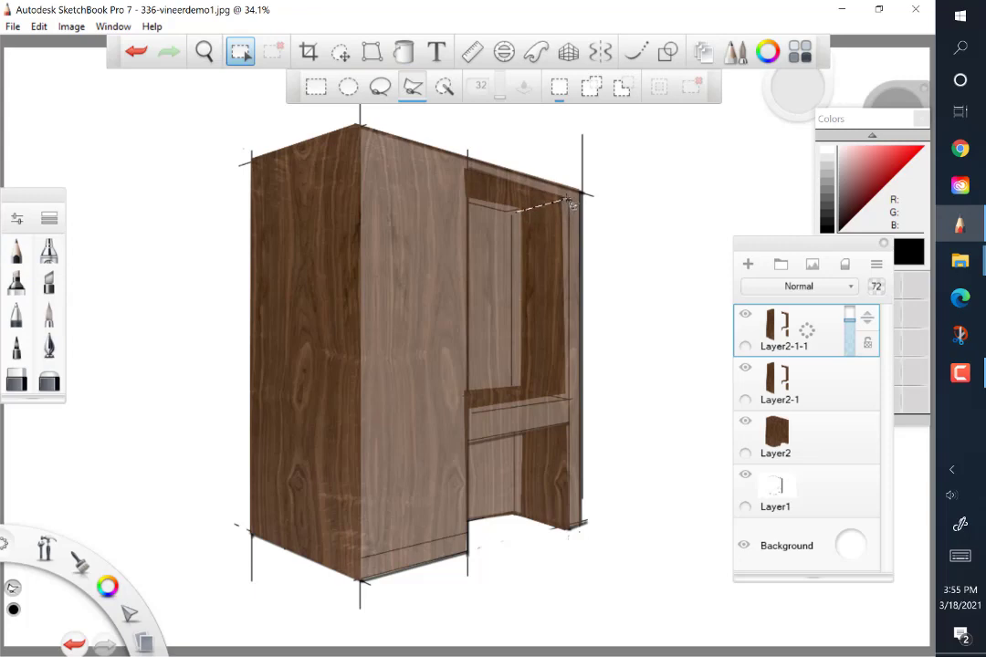
{"action": "left_click", "coordinate": [466, 169]}
{"action": "double_click", "coordinate": [466, 195]}
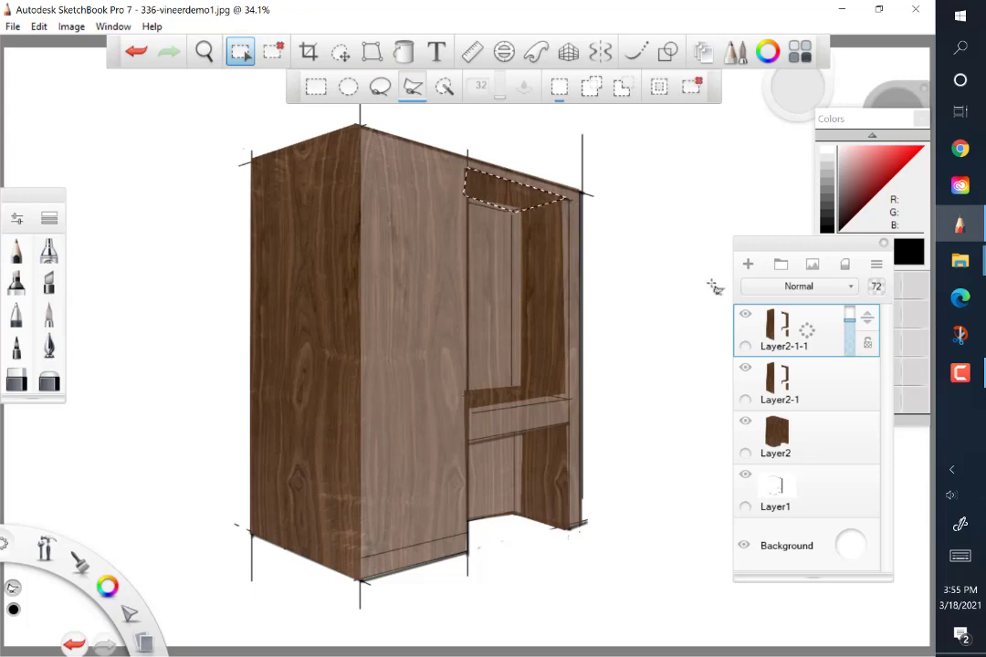
{"action": "left_click", "coordinate": [662, 88]}
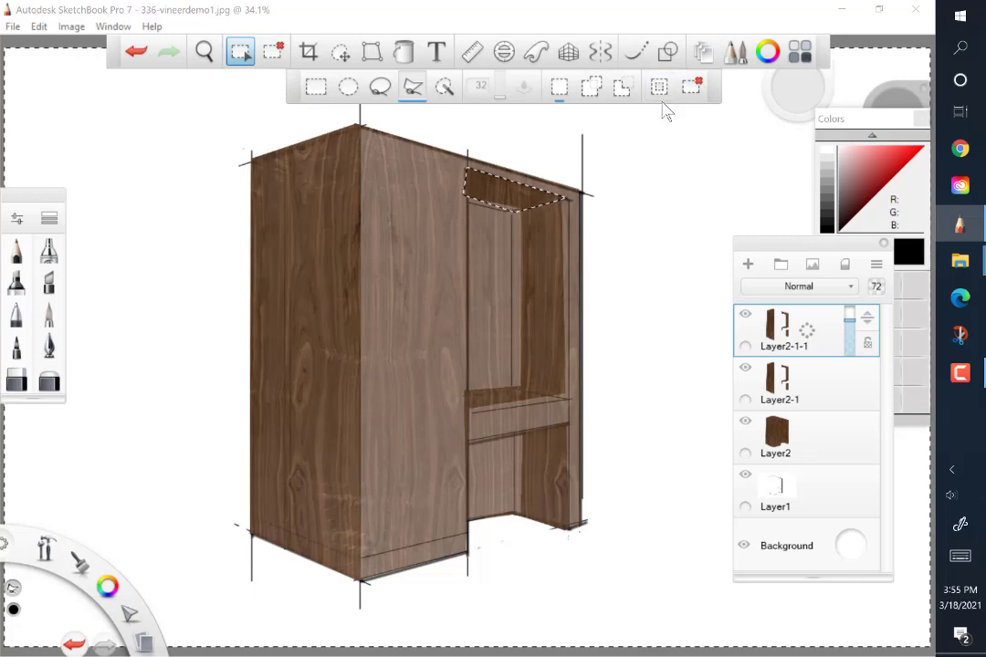
{"action": "key", "text": "Delete"}
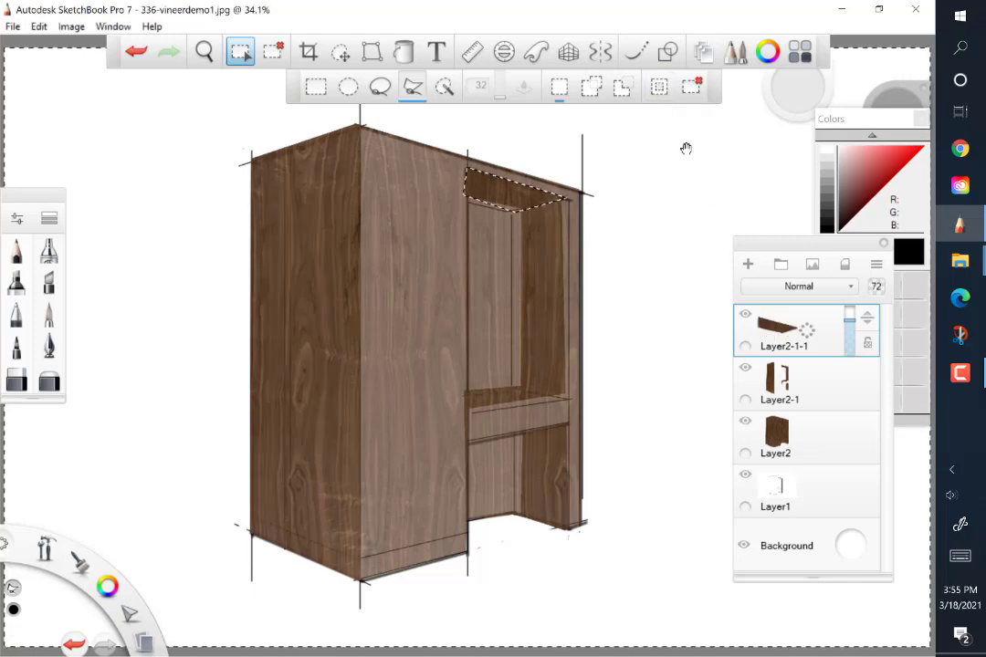
{"action": "left_click", "coordinate": [698, 86]}
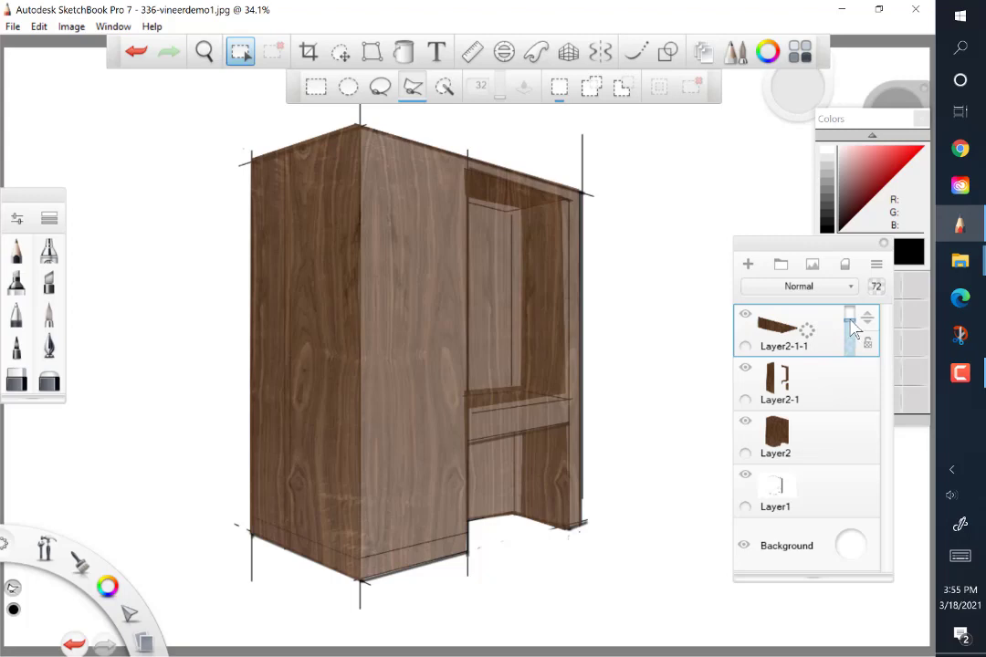
Set Layer2-1-1's opacity to 100 and toggle the layer's visibility off and on to check its coverage.
{"action": "left_click_drag", "start_coordinate": [854, 328], "coordinate": [850, 310]}
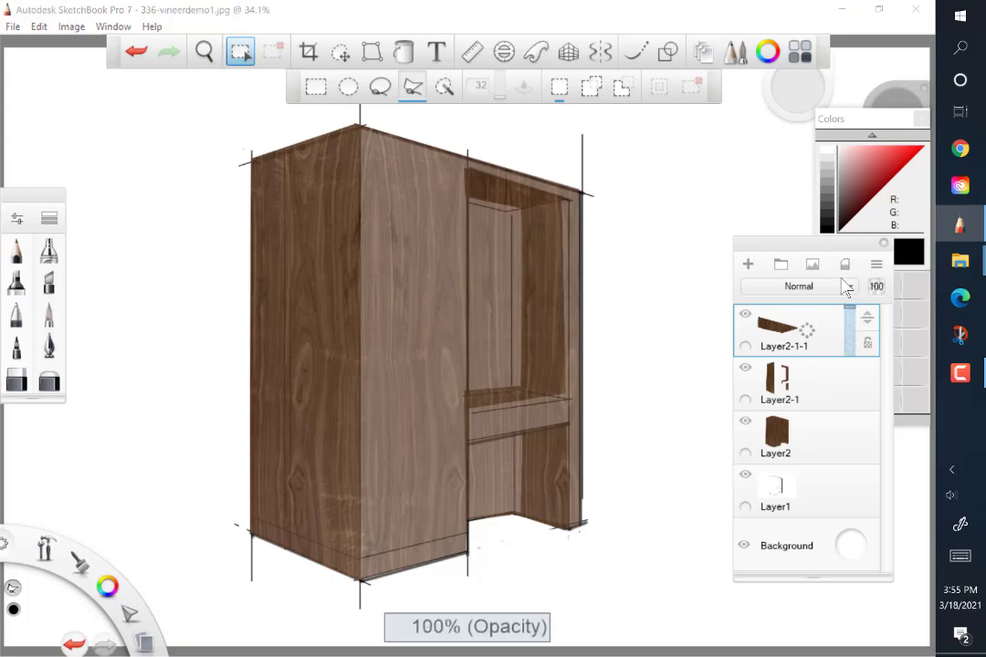
{"action": "left_click", "coordinate": [820, 337]}
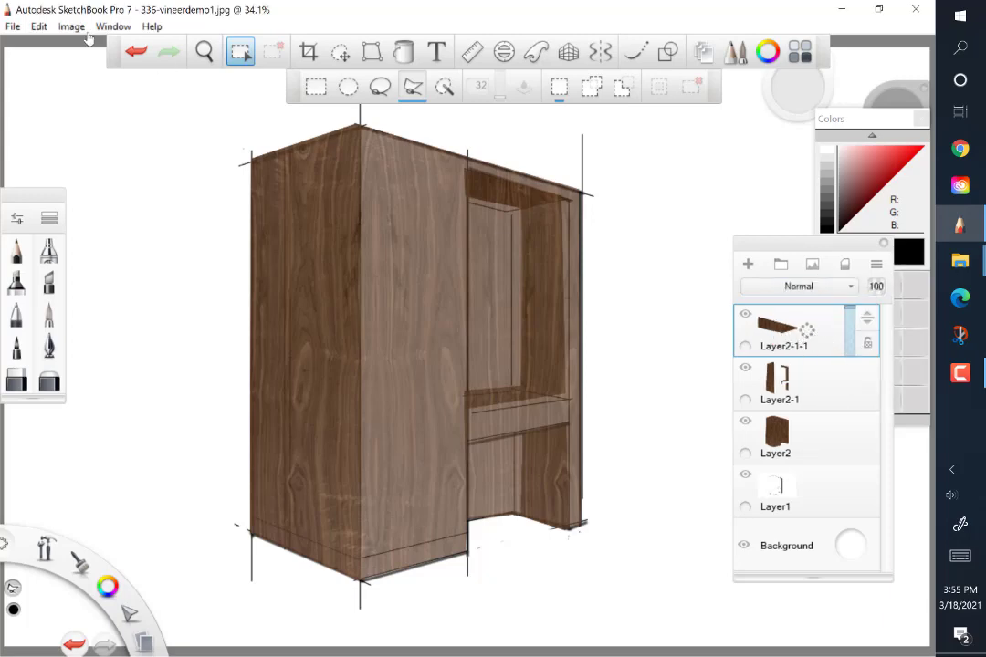
{"action": "left_click", "coordinate": [745, 314]}
{"action": "left_click", "coordinate": [745, 313]}
Try strongly brightening the niche ceiling on Layer2-1-1 with Brightness/Contrast at contrast -3, and undo the adjustment.
{"action": "left_click", "coordinate": [70, 28]}
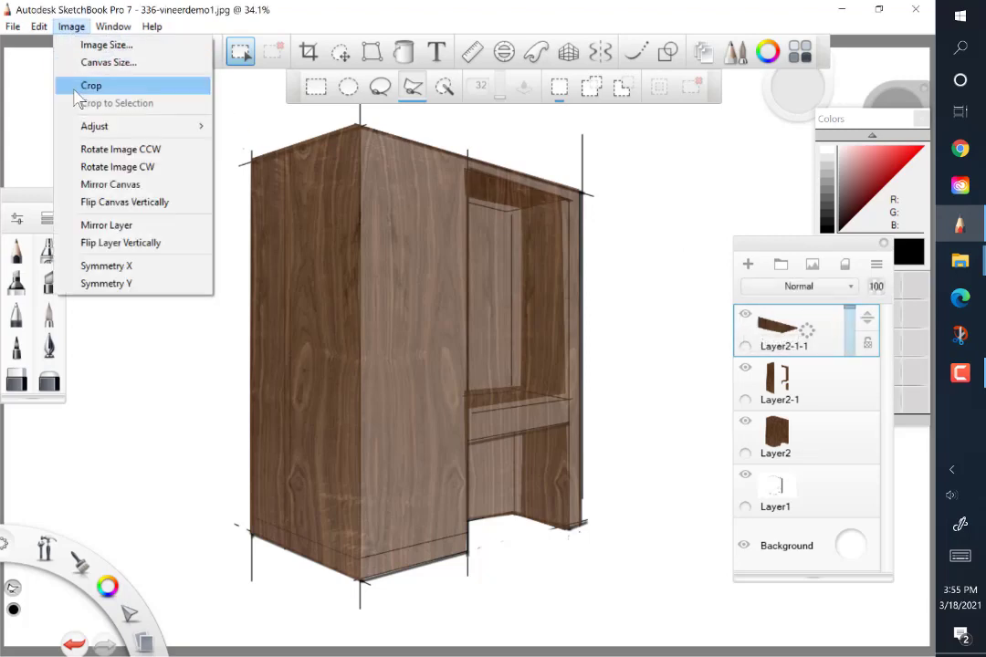
{"action": "mouse_move", "coordinate": [93, 130]}
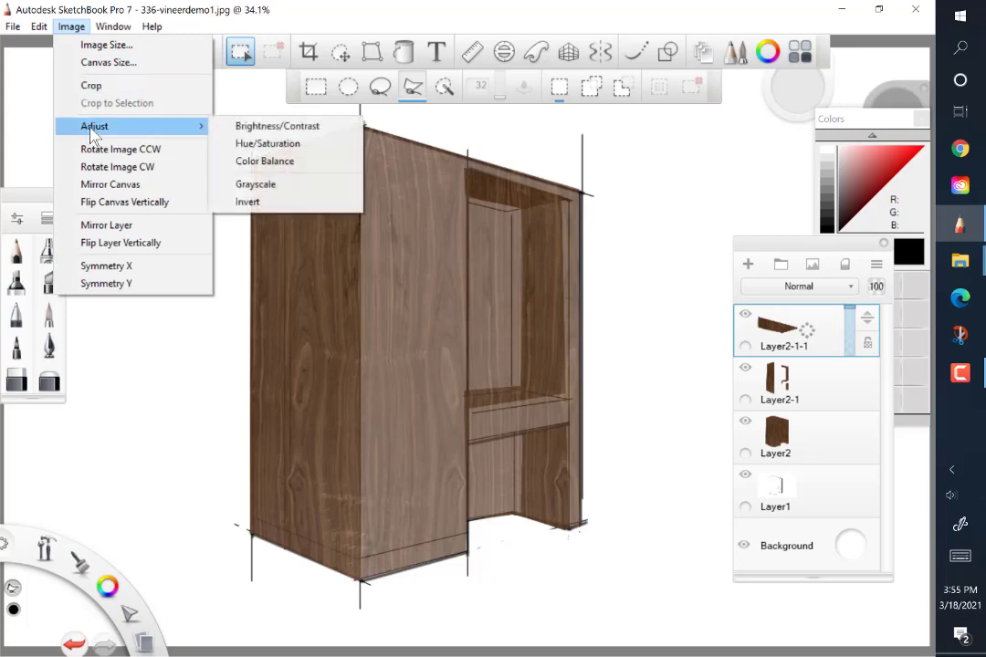
{"action": "left_click", "coordinate": [250, 134]}
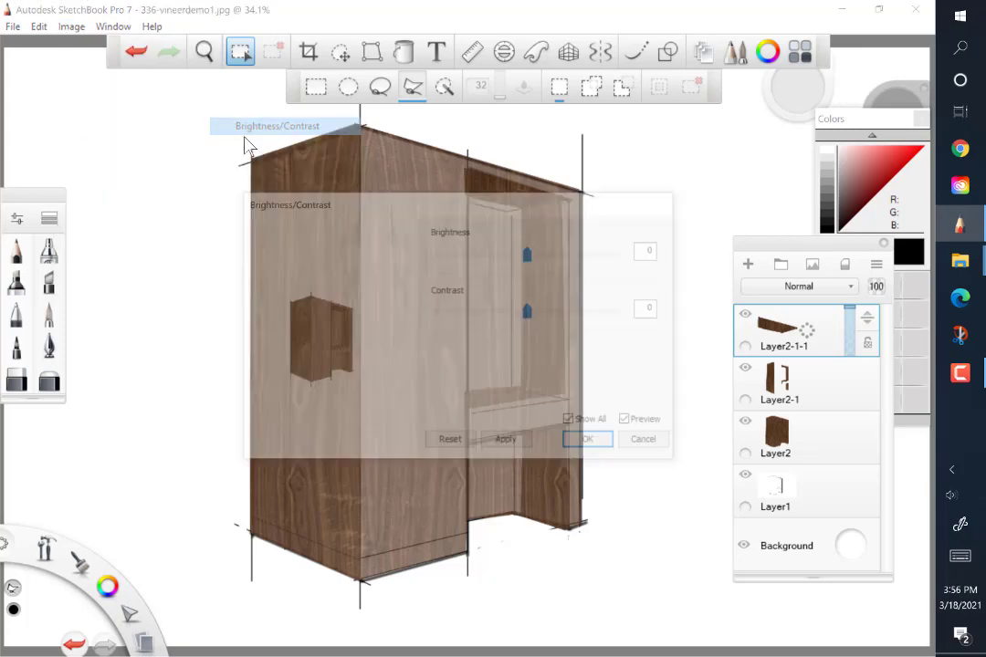
{"action": "left_click_drag", "start_coordinate": [470, 209], "coordinate": [574, 363]}
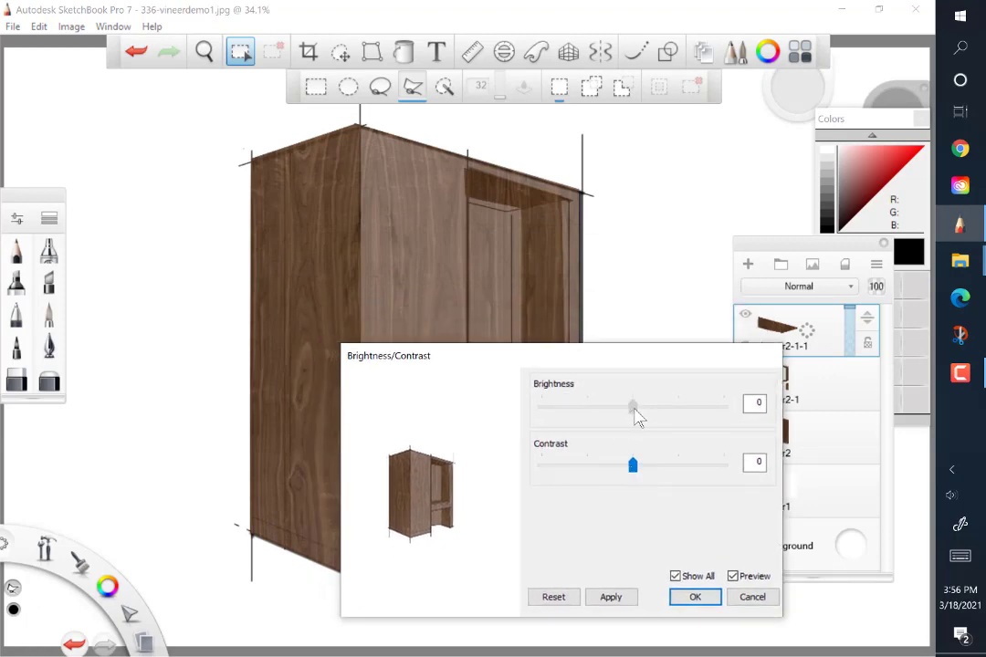
{"action": "left_click_drag", "start_coordinate": [633, 408], "coordinate": [675, 418]}
{"action": "left_click_drag", "start_coordinate": [634, 464], "coordinate": [590, 467]}
{"action": "left_click_drag", "start_coordinate": [671, 409], "coordinate": [710, 411]}
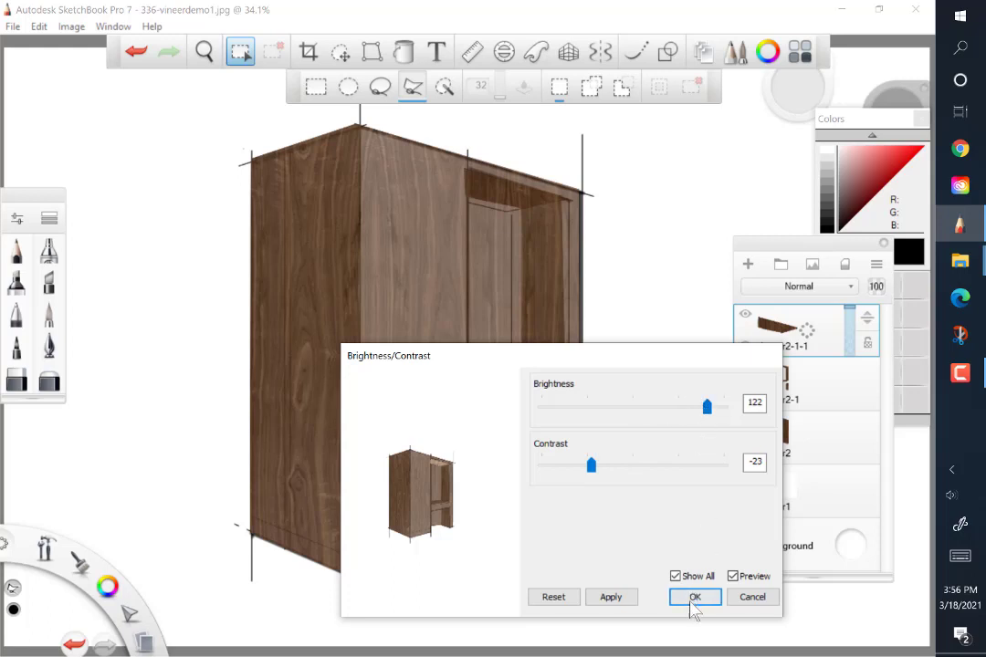
{"action": "left_click", "coordinate": [585, 467]}
{"action": "left_click_drag", "start_coordinate": [557, 468], "coordinate": [619, 468]}
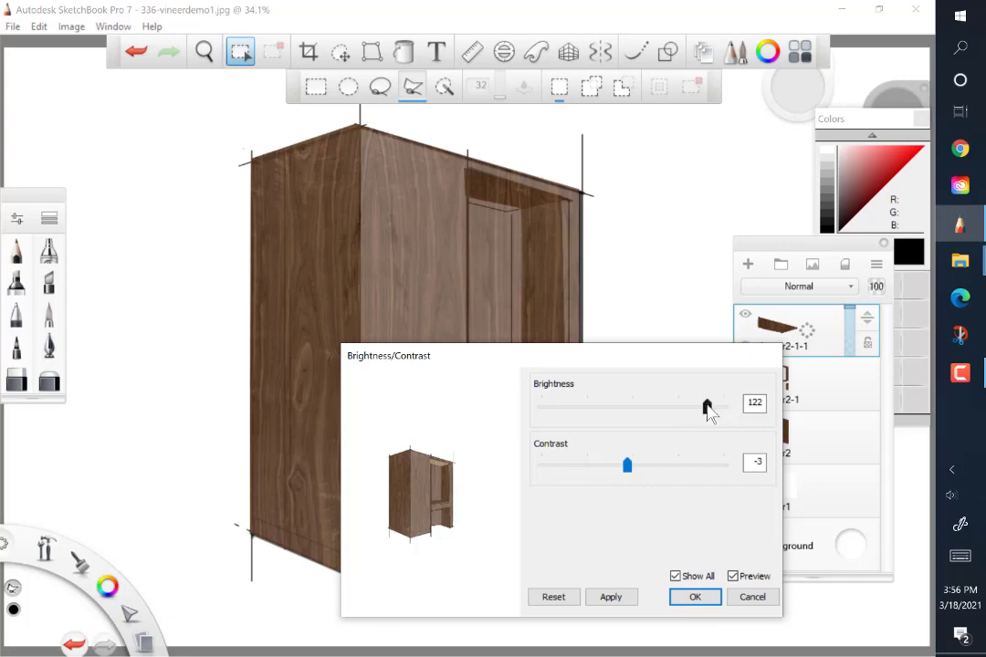
{"action": "left_click_drag", "start_coordinate": [707, 408], "coordinate": [718, 432]}
{"action": "left_click", "coordinate": [696, 597]}
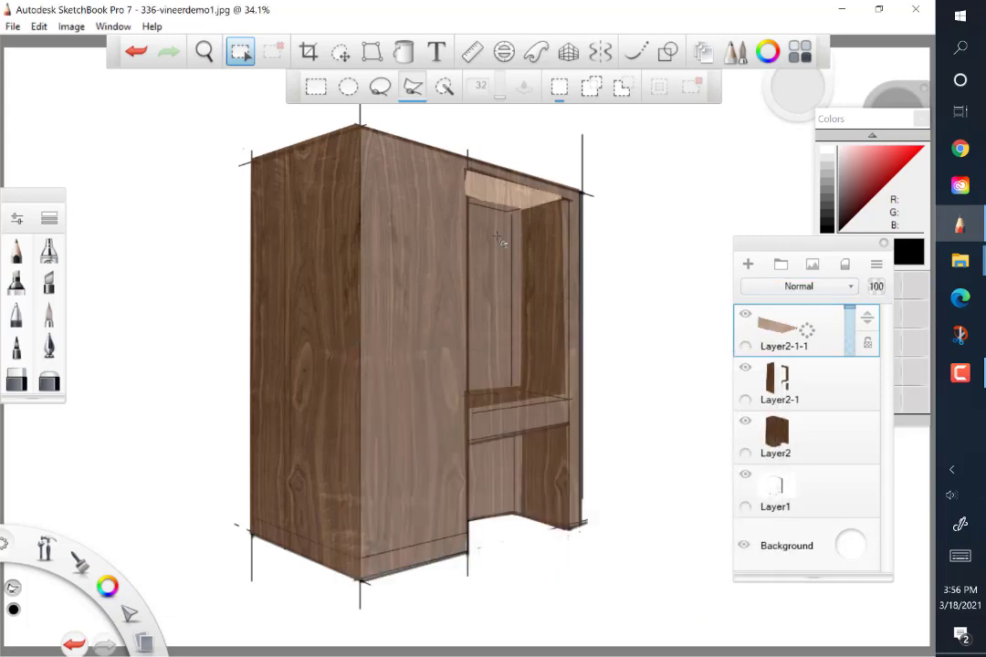
{"action": "left_click", "coordinate": [135, 52]}
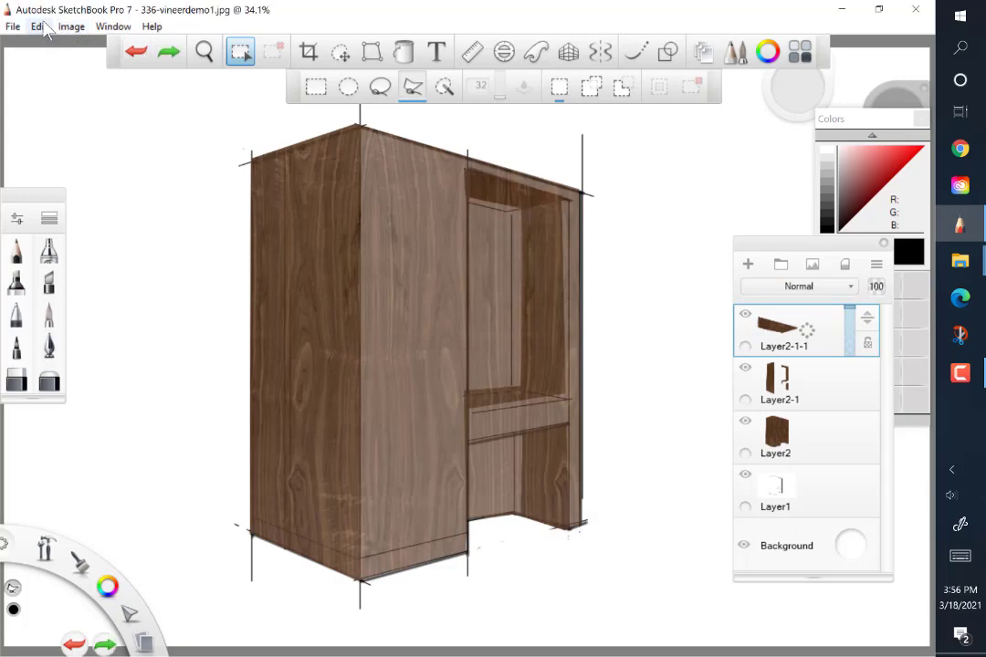
Try a strong negative brightness adjustment on the niche ceiling layer with contrast 0, and undo it.
{"action": "left_click", "coordinate": [70, 26]}
{"action": "mouse_move", "coordinate": [119, 128]}
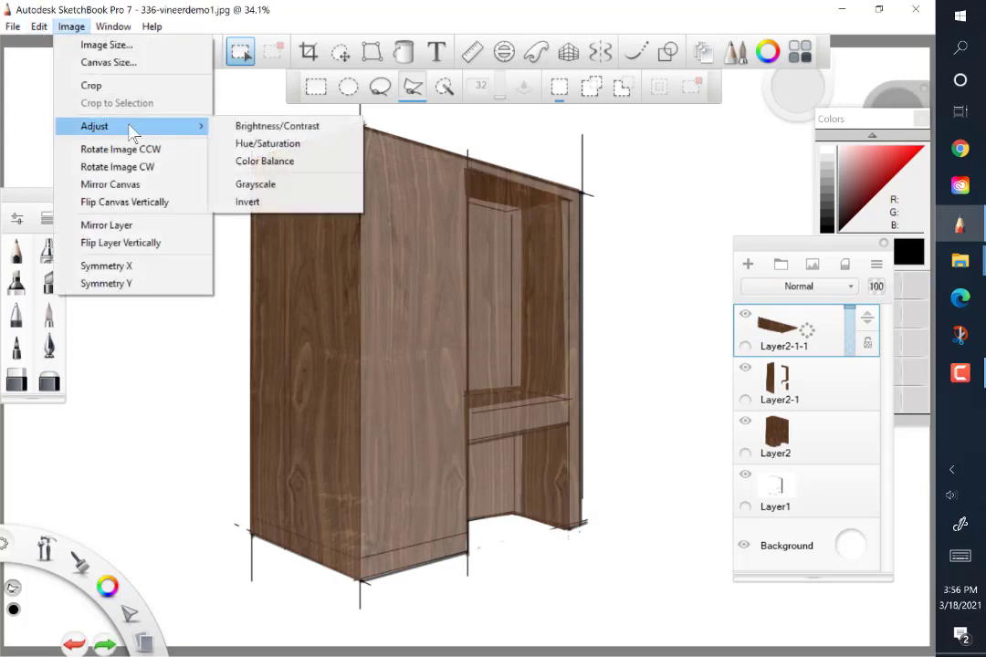
{"action": "left_click", "coordinate": [245, 126]}
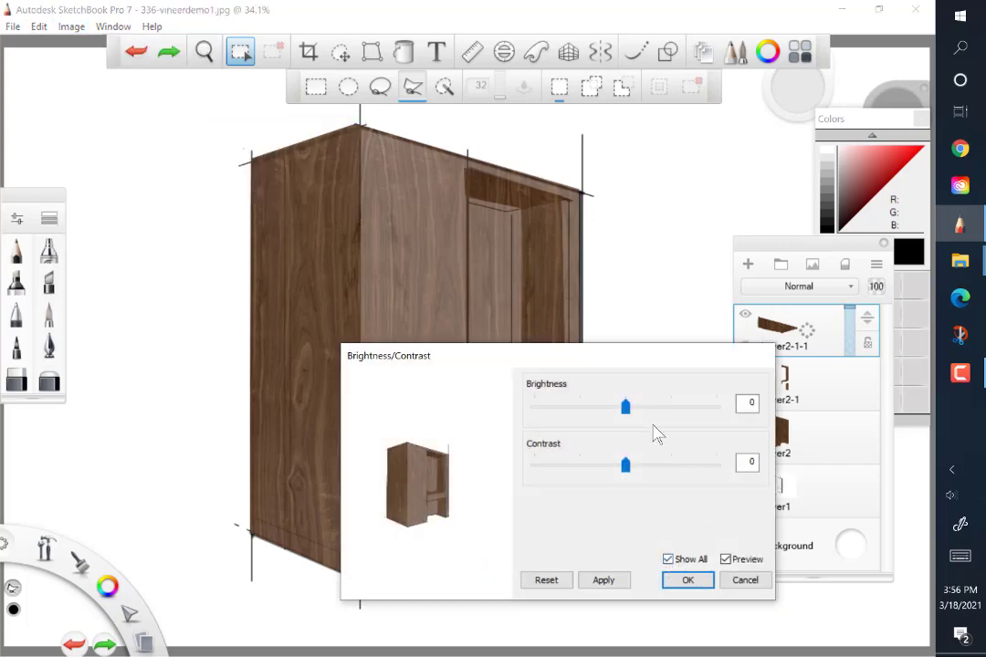
{"action": "left_click_drag", "start_coordinate": [625, 407], "coordinate": [547, 422]}
{"action": "left_click", "coordinate": [695, 582]}
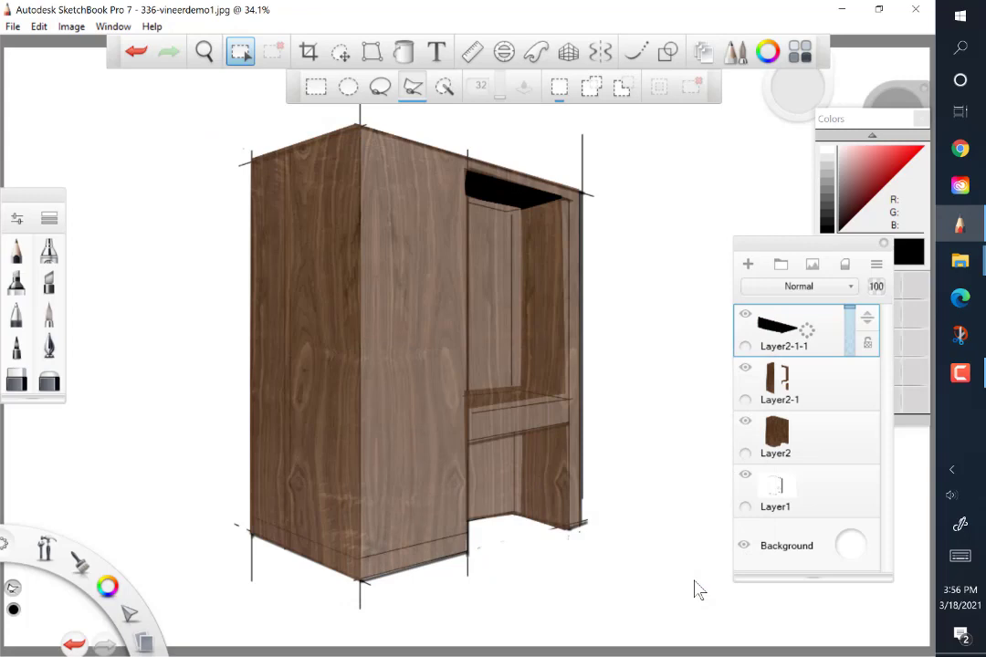
{"action": "left_click", "coordinate": [136, 52]}
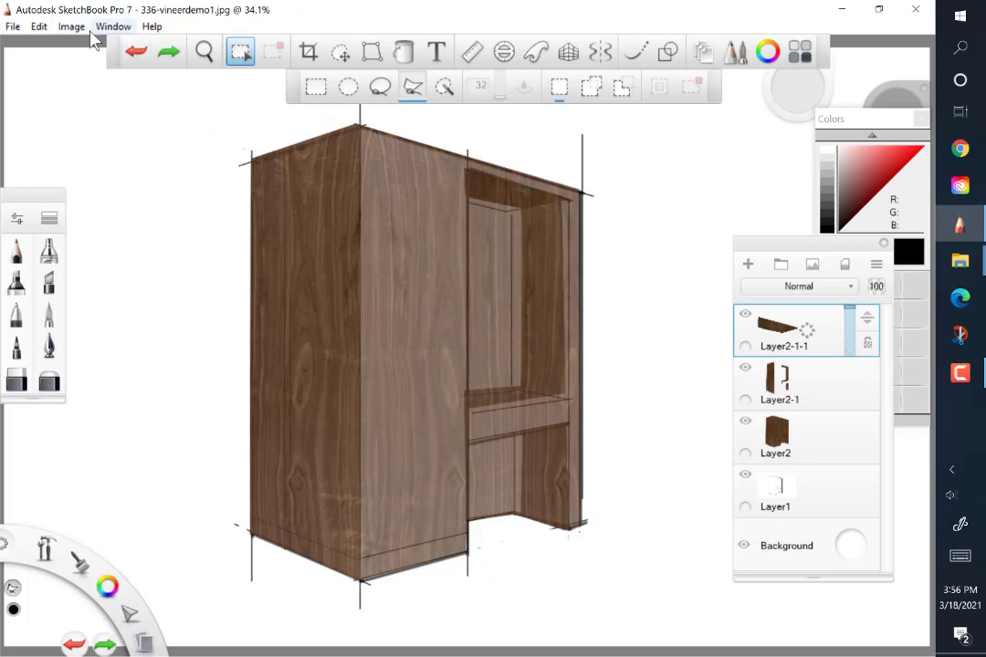
Darken the niche ceiling on Layer2-1-1 slightly by lowering its brightness with Brightness/Contrast, leaving contrast at 0.
{"action": "left_click", "coordinate": [71, 27]}
{"action": "mouse_move", "coordinate": [94, 127]}
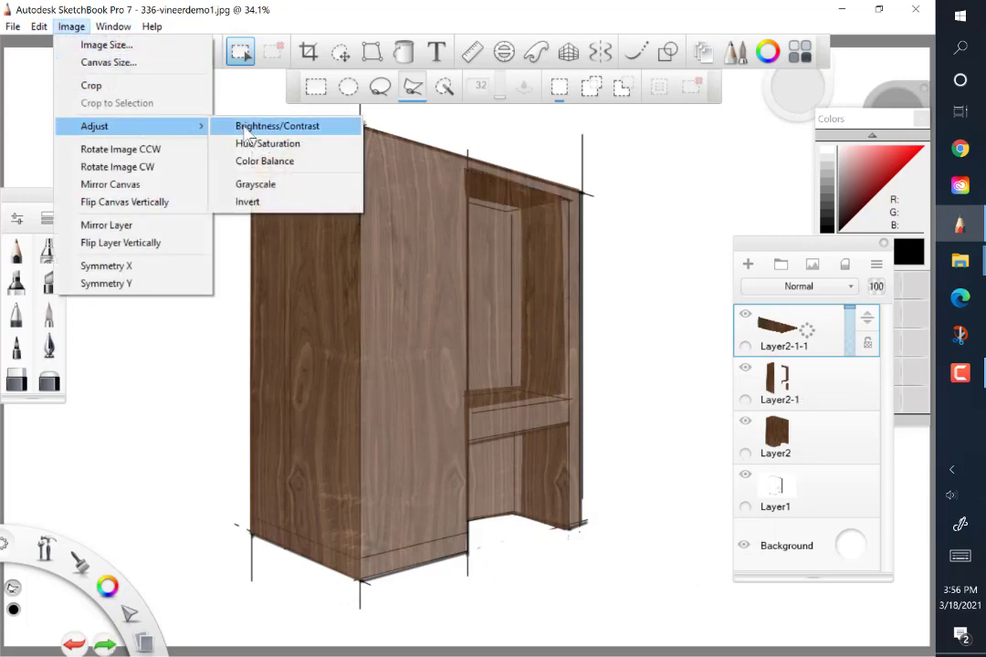
{"action": "left_click", "coordinate": [248, 130]}
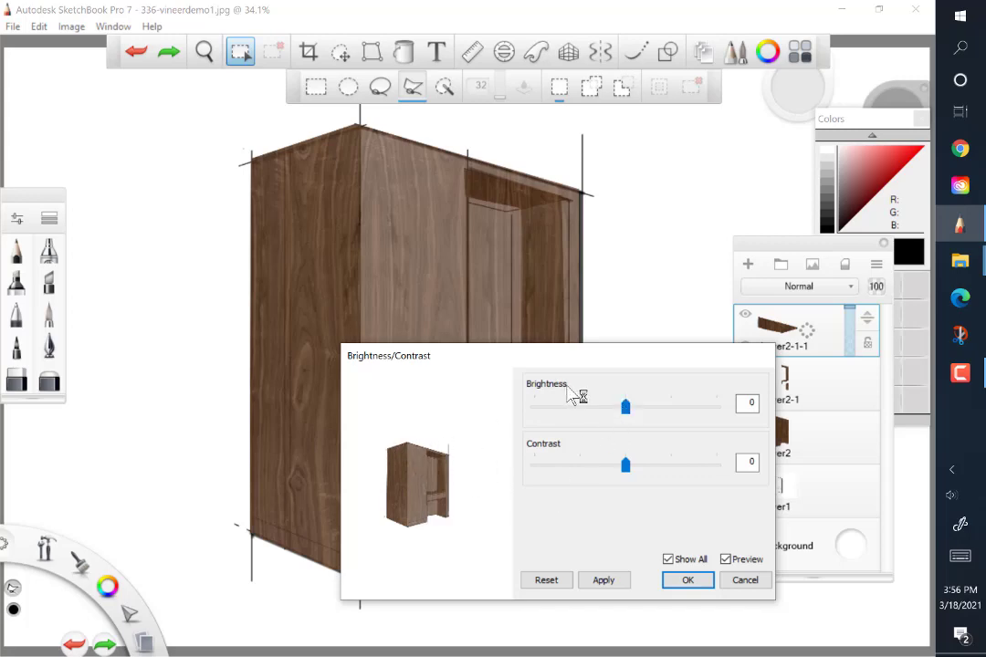
{"action": "left_click_drag", "start_coordinate": [627, 408], "coordinate": [596, 413]}
{"action": "left_click", "coordinate": [687, 581]}
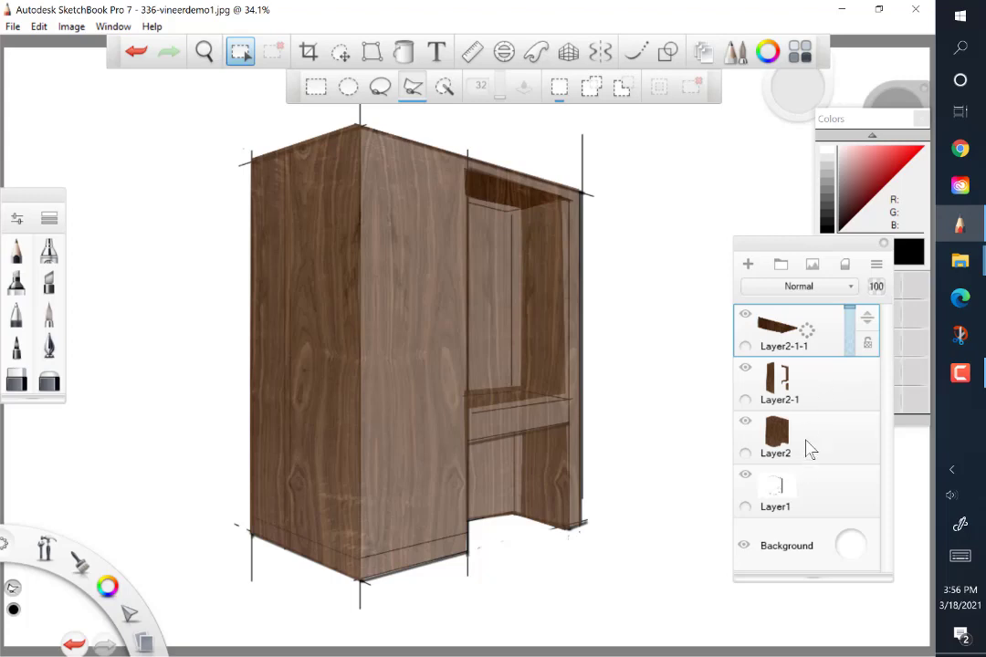
Set Layer2-1's opacity to 100 and make Layer2 the active layer.
{"action": "left_click", "coordinate": [811, 393]}
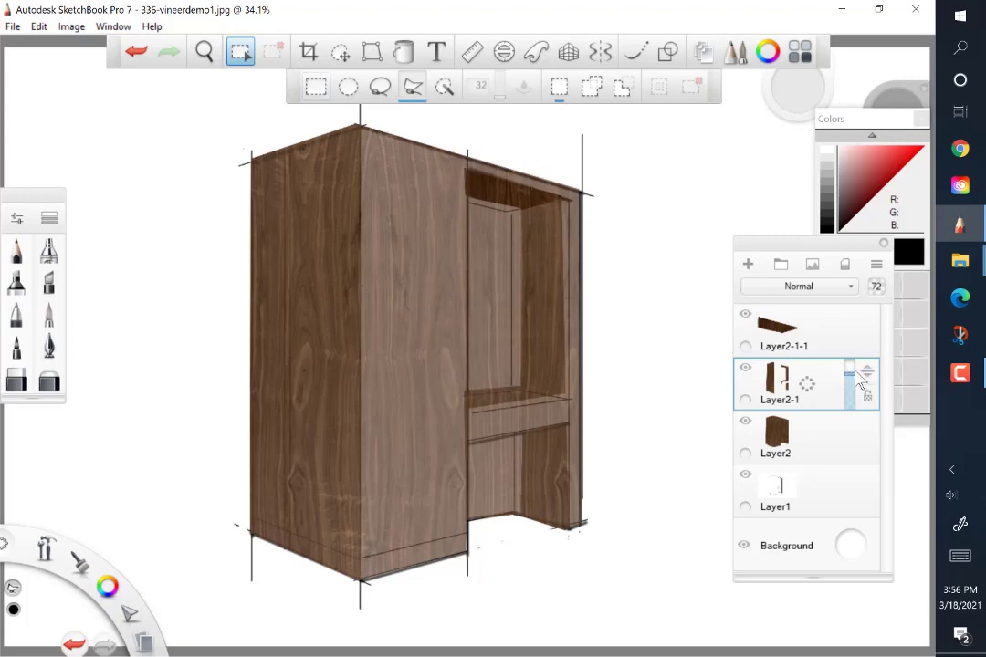
{"action": "left_click_drag", "start_coordinate": [855, 376], "coordinate": [850, 354]}
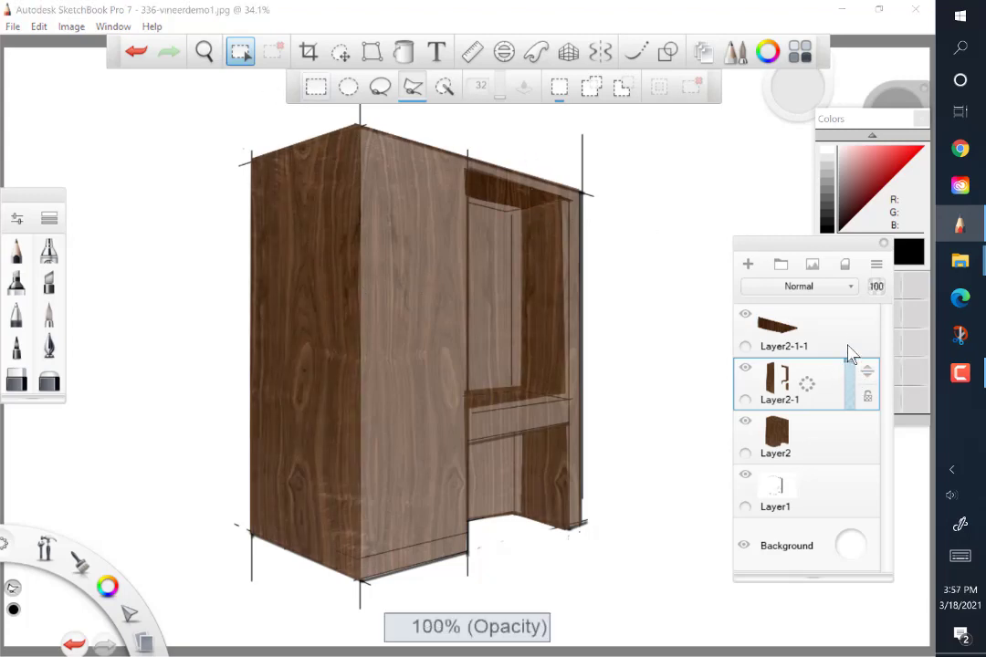
{"action": "left_click", "coordinate": [852, 432]}
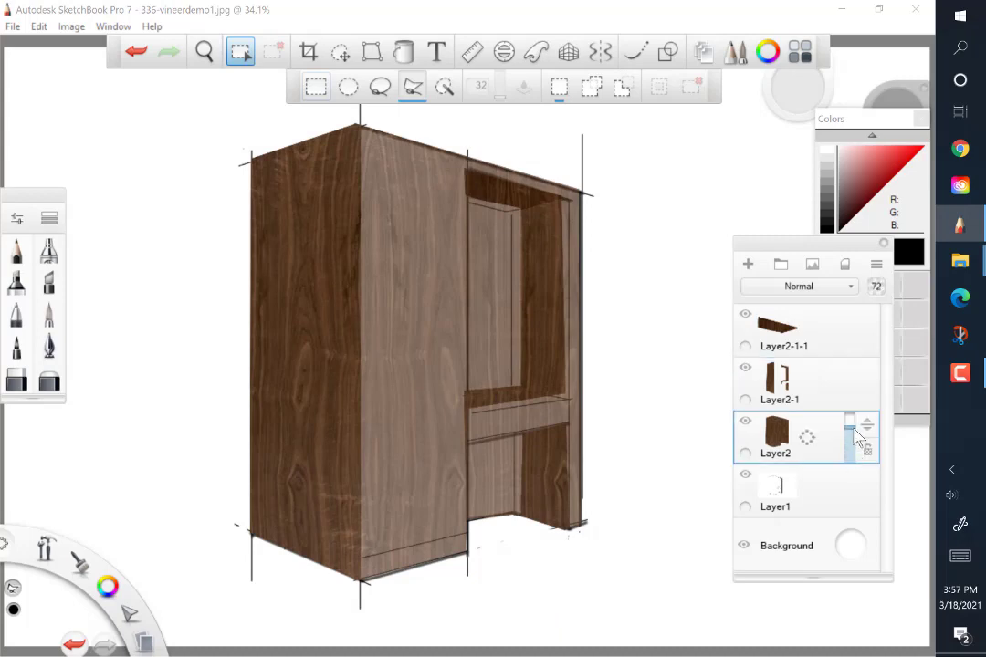
Set Layer2's opacity to 69 and merge Layer2-1 and Layer2-1-1 down into Layer2.
{"action": "mouse_move", "coordinate": [859, 420]}
{"action": "left_mouse_down"}
{"action": "mouse_move", "coordinate": [849, 426]}
{"action": "mouse_move", "coordinate": [847, 409]}
{"action": "mouse_move", "coordinate": [851, 437]}
{"action": "mouse_move", "coordinate": [849, 429]}
{"action": "left_mouse_up"}
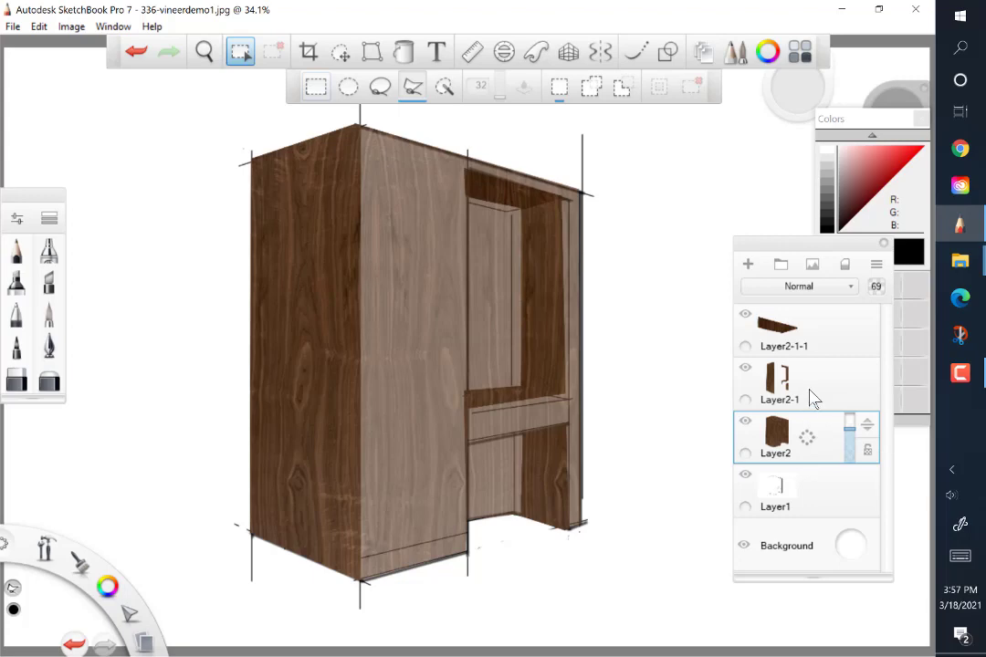
{"action": "left_click_drag", "start_coordinate": [813, 392], "coordinate": [818, 438]}
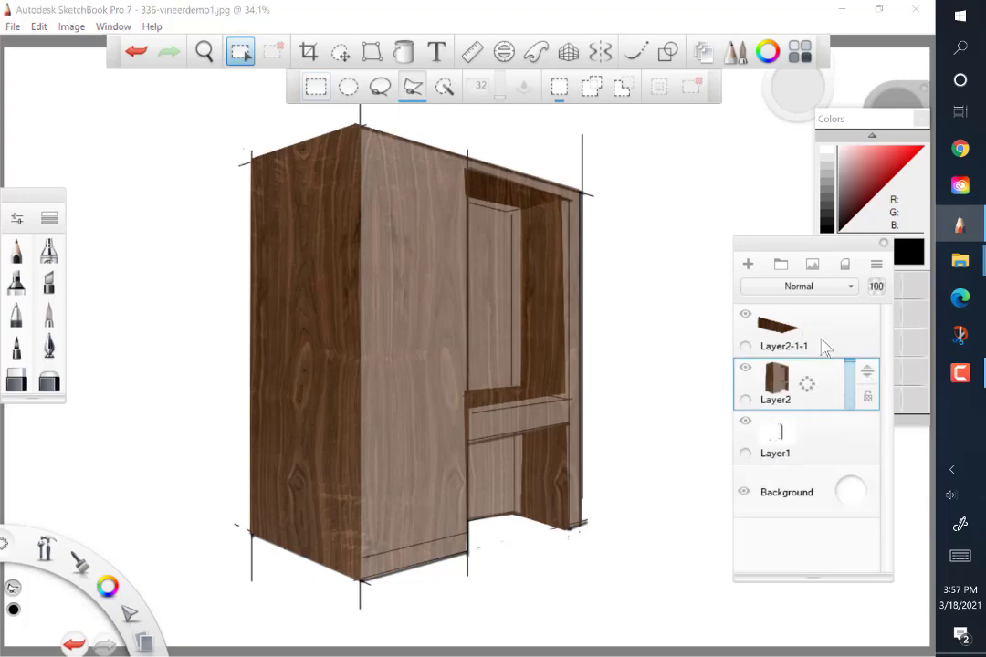
{"action": "left_click", "coordinate": [815, 338]}
{"action": "left_click_drag", "start_coordinate": [810, 334], "coordinate": [808, 384]}
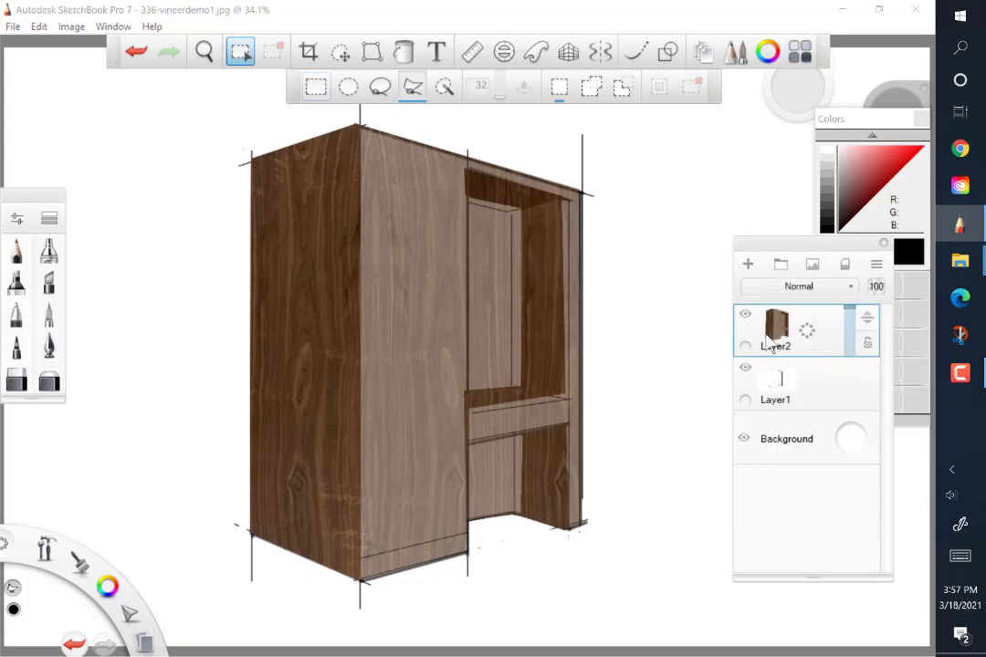
Hide and show Layer2 to compare the merged veneer with the line drawing underneath.
{"action": "left_click", "coordinate": [745, 315]}
{"action": "left_click", "coordinate": [745, 315]}
{"action": "left_click", "coordinate": [745, 315]}
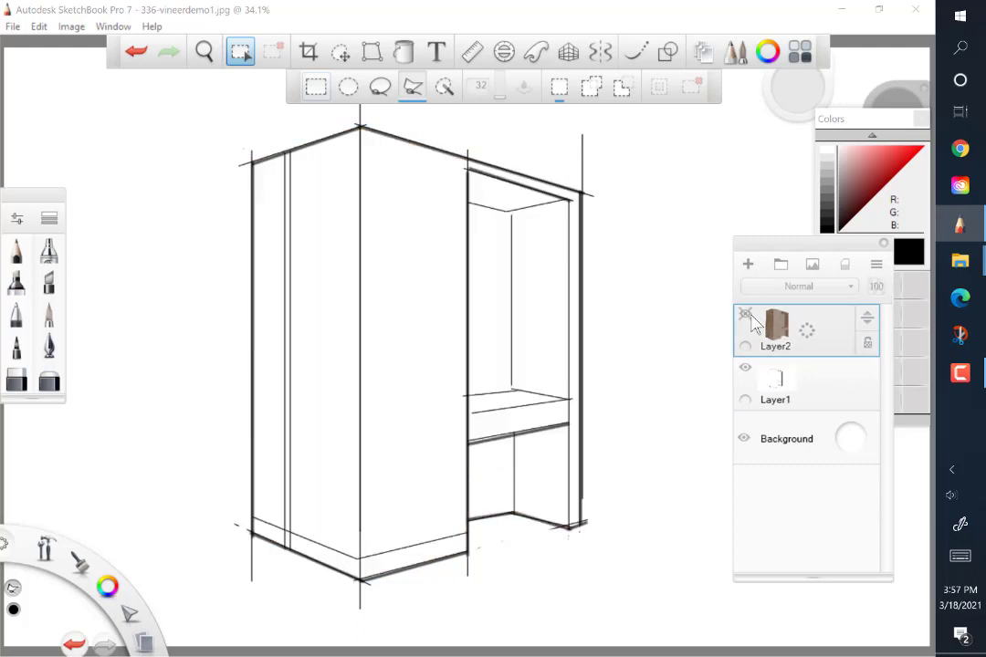
{"action": "left_click", "coordinate": [745, 315]}
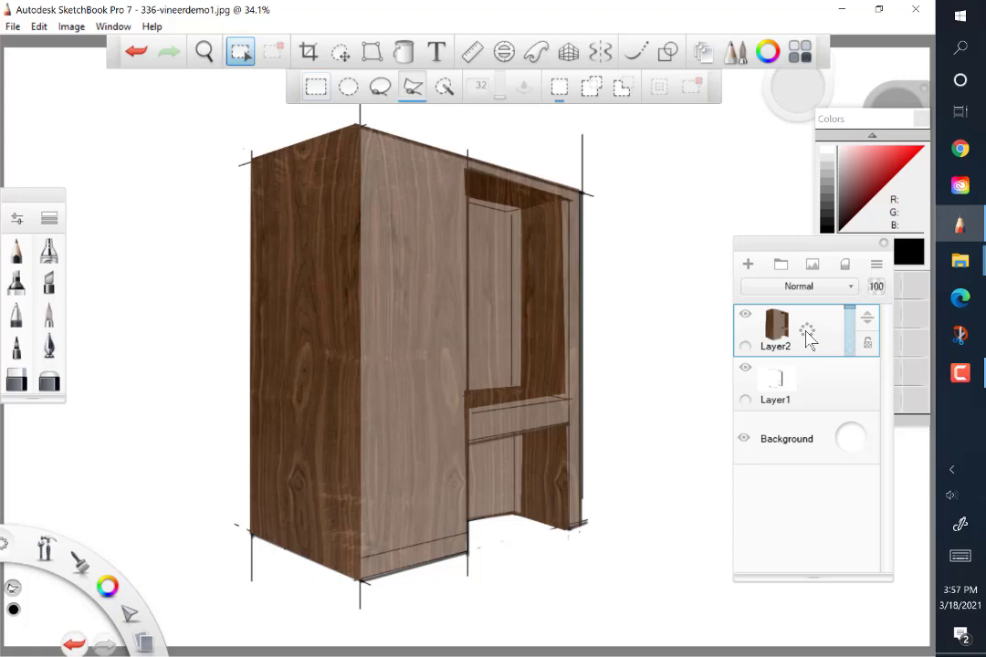
Add a new Layer3 above Layer2, lock Layer2, and keep Layer3 active.
{"action": "left_click_drag", "start_coordinate": [809, 340], "coordinate": [815, 291]}
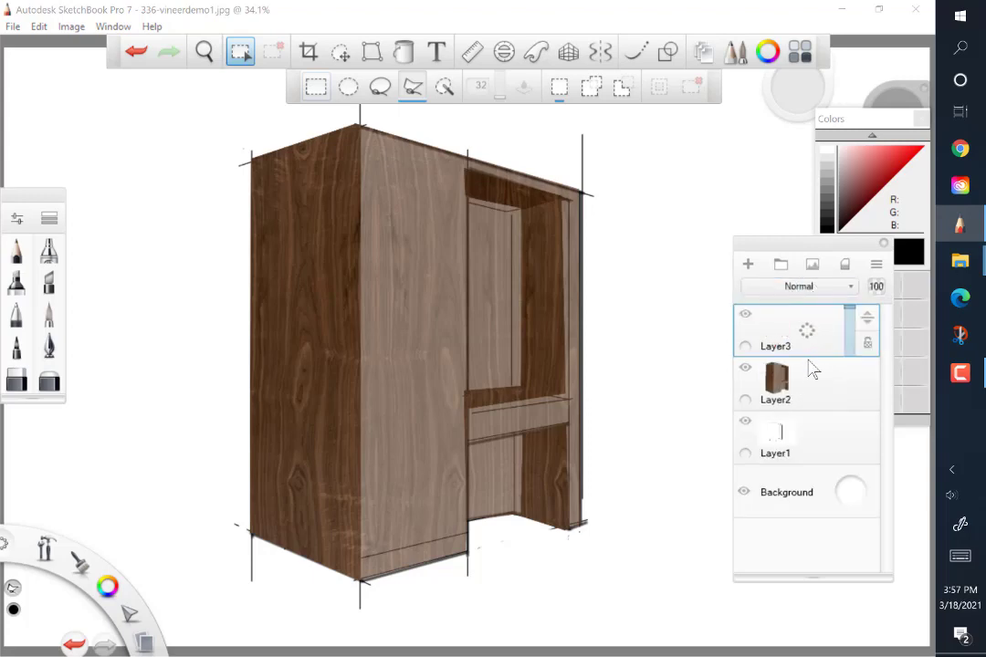
{"action": "left_click_drag", "start_coordinate": [807, 383], "coordinate": [769, 429]}
{"action": "left_click", "coordinate": [821, 324]}
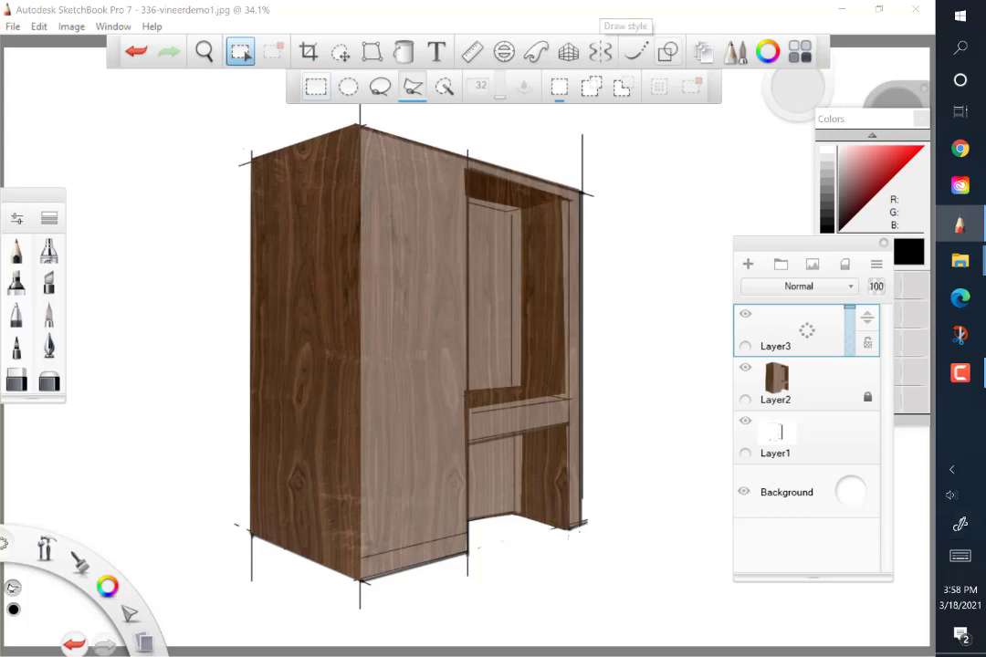
Choose the Pencil with hardness/size 2B/2.9 and a pale yellow colour of RGB 254, 255, 216.
{"action": "left_click", "coordinate": [17, 251]}
{"action": "left_click", "coordinate": [17, 251]}
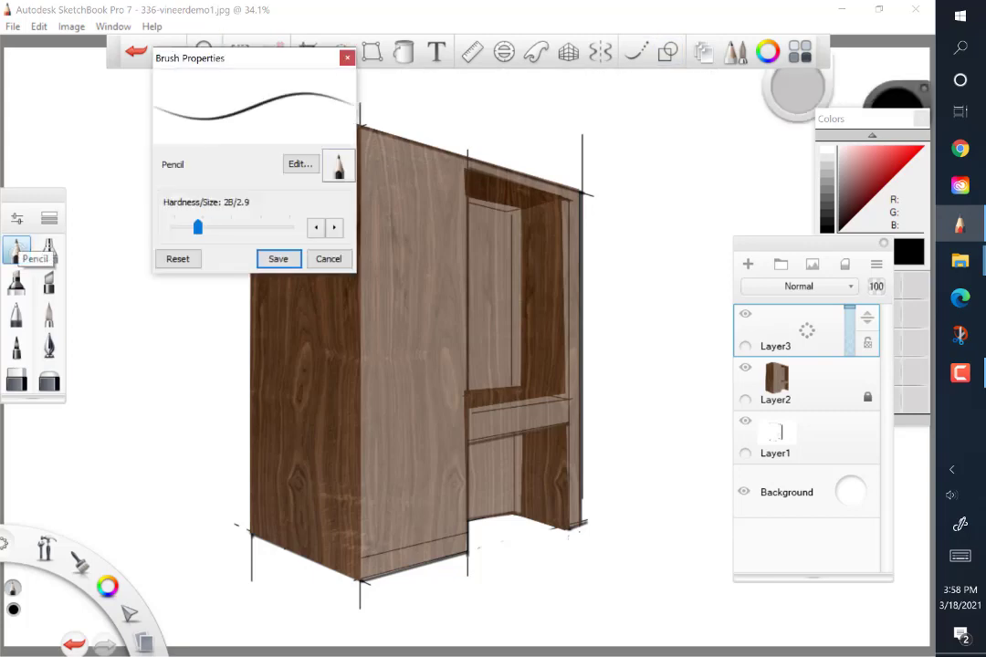
{"action": "left_click", "coordinate": [270, 256]}
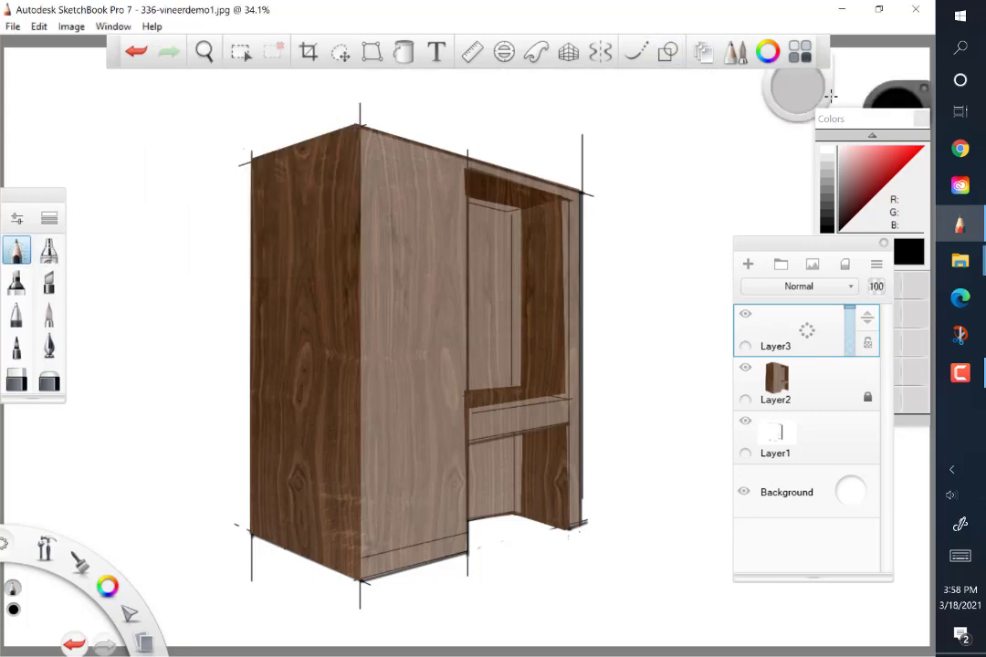
{"action": "left_click_drag", "start_coordinate": [892, 89], "coordinate": [660, 187]}
{"action": "left_click", "coordinate": [672, 190]}
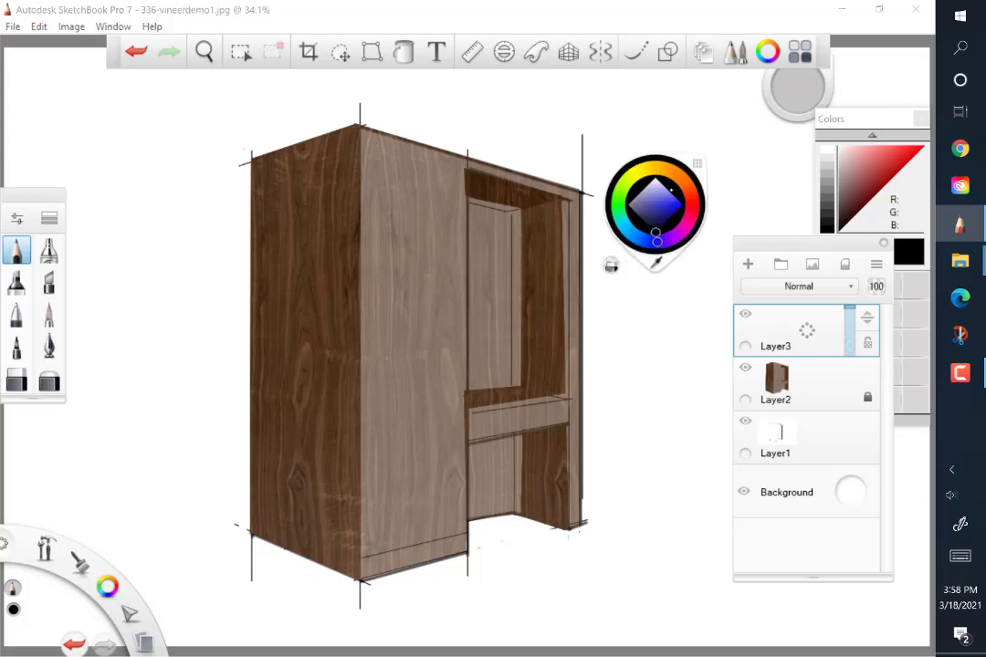
{"action": "left_click", "coordinate": [637, 174]}
{"action": "left_click", "coordinate": [659, 183]}
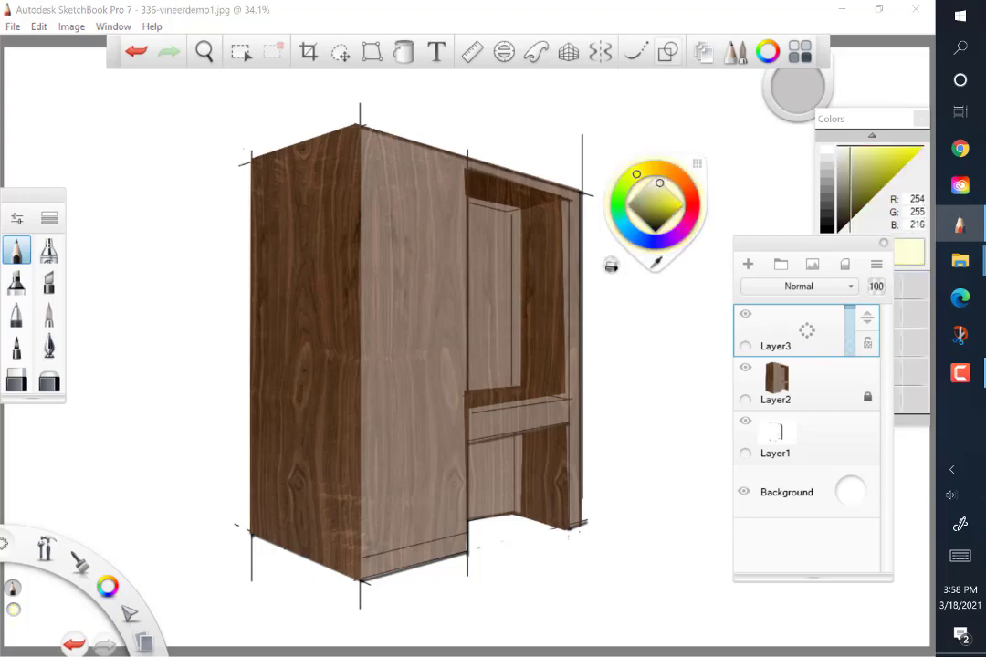
Replace a freehand highlight stroke with a straight pale yellow line along the cabinet's vertical front corner.
{"action": "left_click_drag", "start_coordinate": [356, 127], "coordinate": [365, 550]}
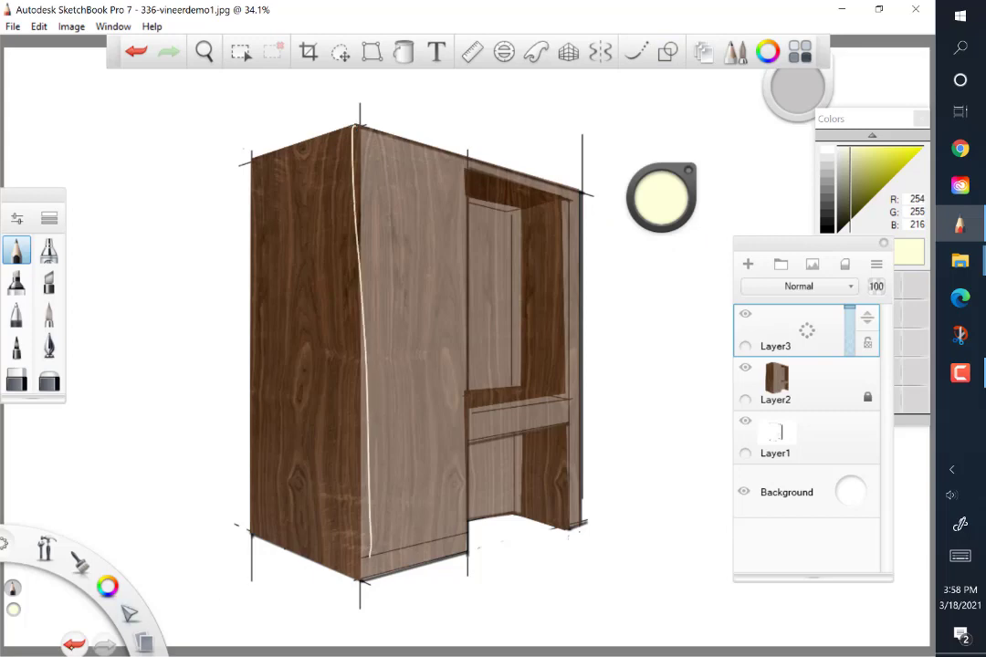
{"action": "key", "text": "ctrl+z"}
{"action": "left_click", "coordinate": [668, 52]}
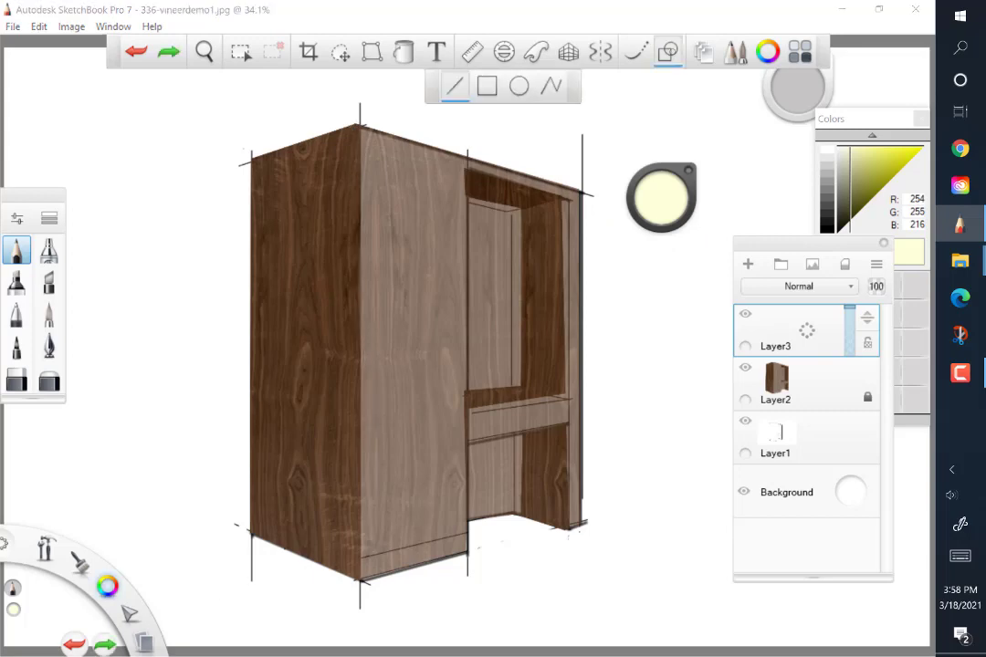
{"action": "left_click", "coordinate": [358, 130]}
{"action": "left_click_drag", "start_coordinate": [358, 129], "coordinate": [362, 579]}
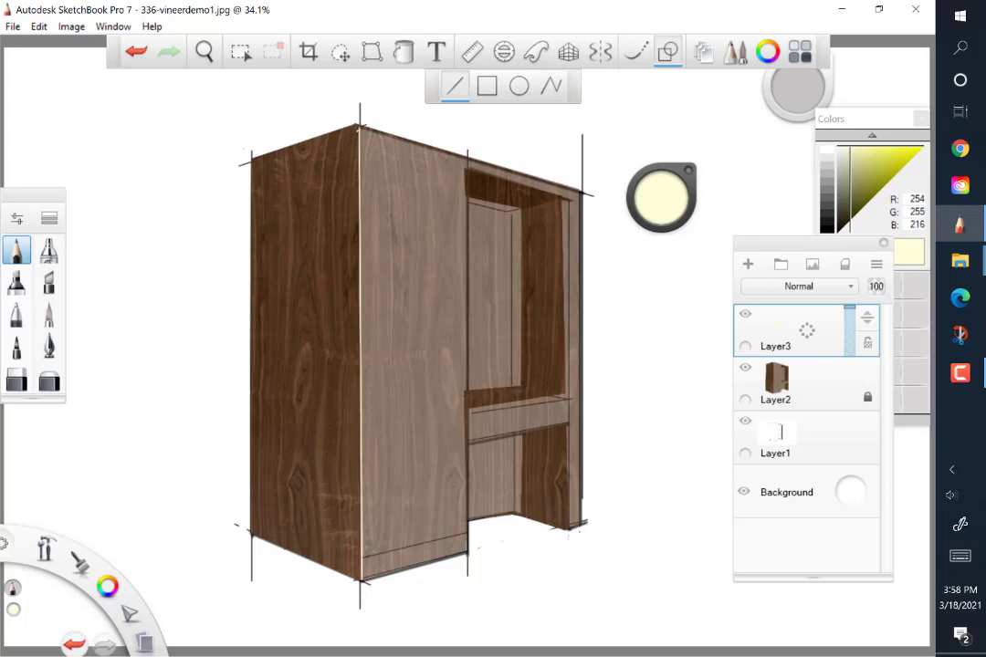
Draw straight pale yellow highlights along the niche's bottom and right edges, the right leg's inner edge, and the front plinth line.
{"action": "left_click_drag", "start_coordinate": [468, 400], "coordinate": [469, 400]}
{"action": "left_click_drag", "start_coordinate": [566, 199], "coordinate": [567, 526]}
{"action": "key", "text": "ctrl+z"}
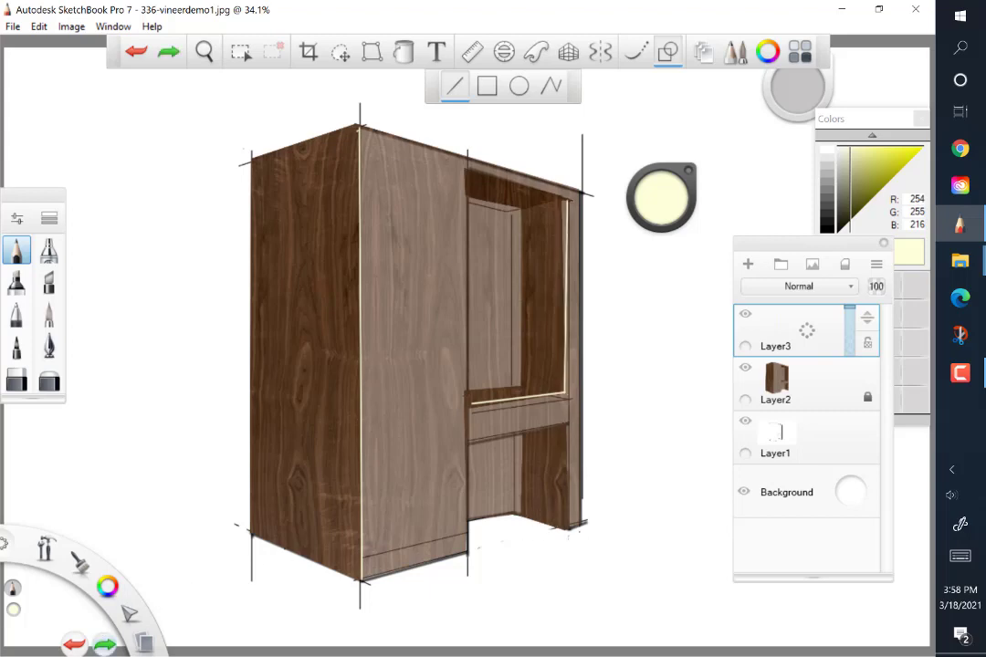
{"action": "left_click_drag", "start_coordinate": [572, 425], "coordinate": [572, 425]}
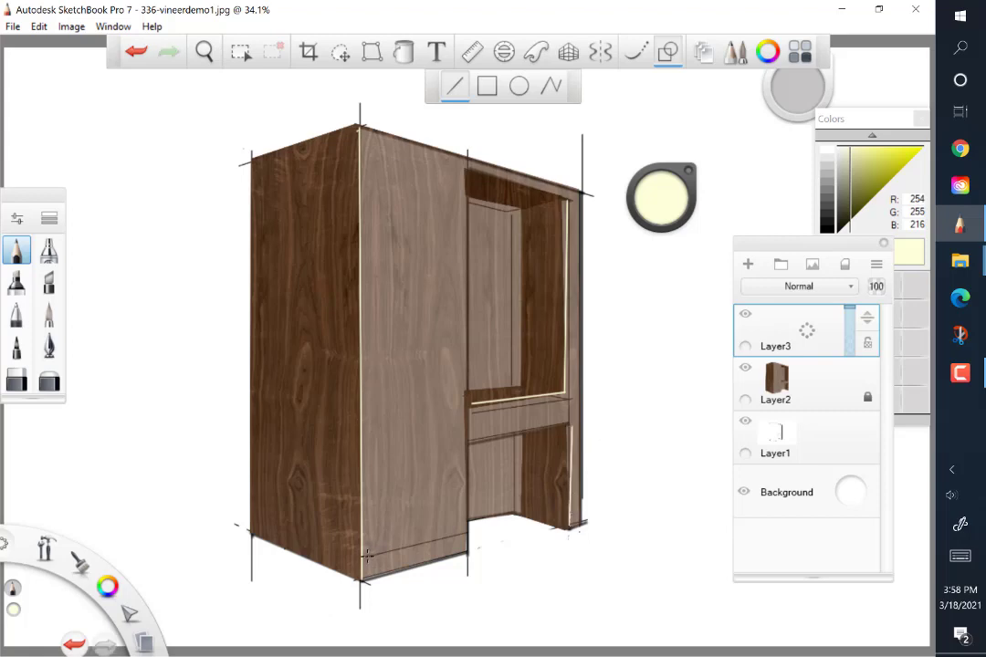
{"action": "left_click", "coordinate": [315, 532]}
Draw a yellow highlight of RGB 252, 253, 163 along the side face's plinth line, meeting the front corner.
{"action": "left_click", "coordinate": [661, 197]}
{"action": "left_click", "coordinate": [652, 197]}
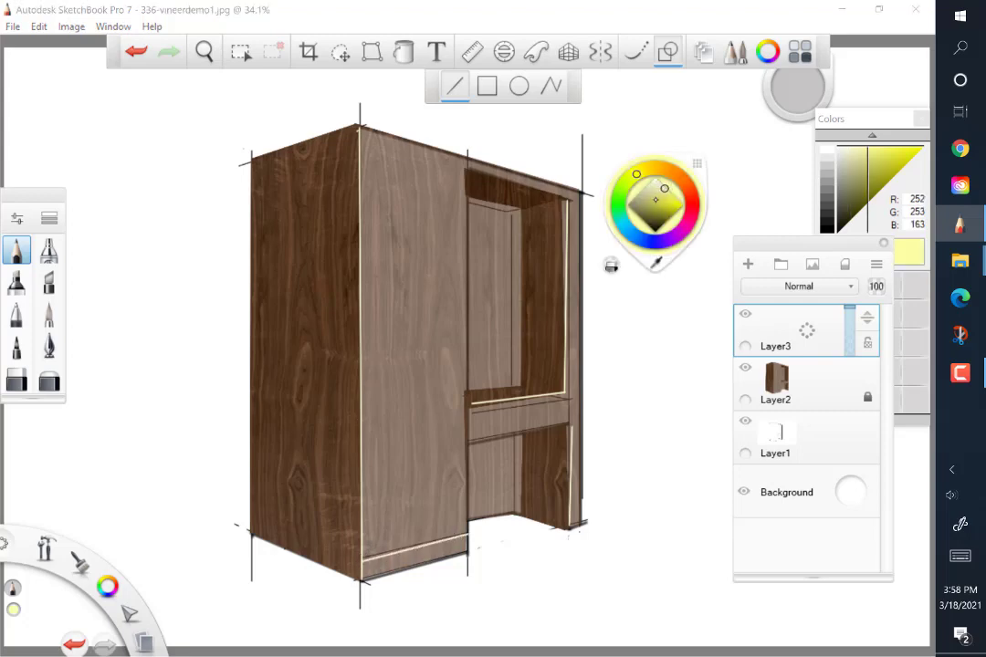
{"action": "left_click_drag", "start_coordinate": [257, 512], "coordinate": [358, 555]}
{"action": "left_click", "coordinate": [256, 597]}
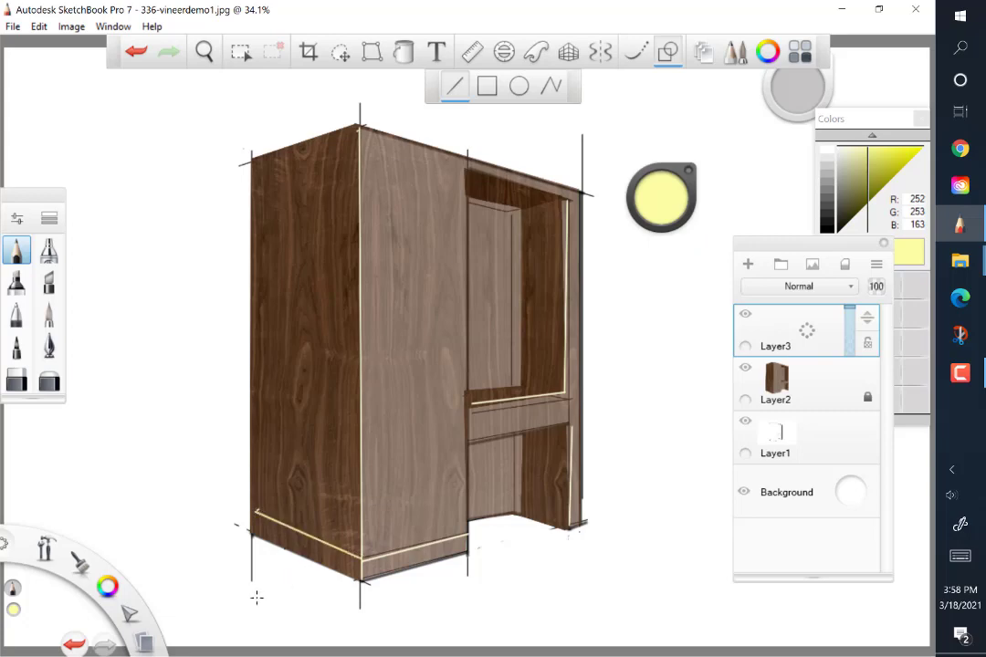
{"action": "key", "text": "ctrl+z"}
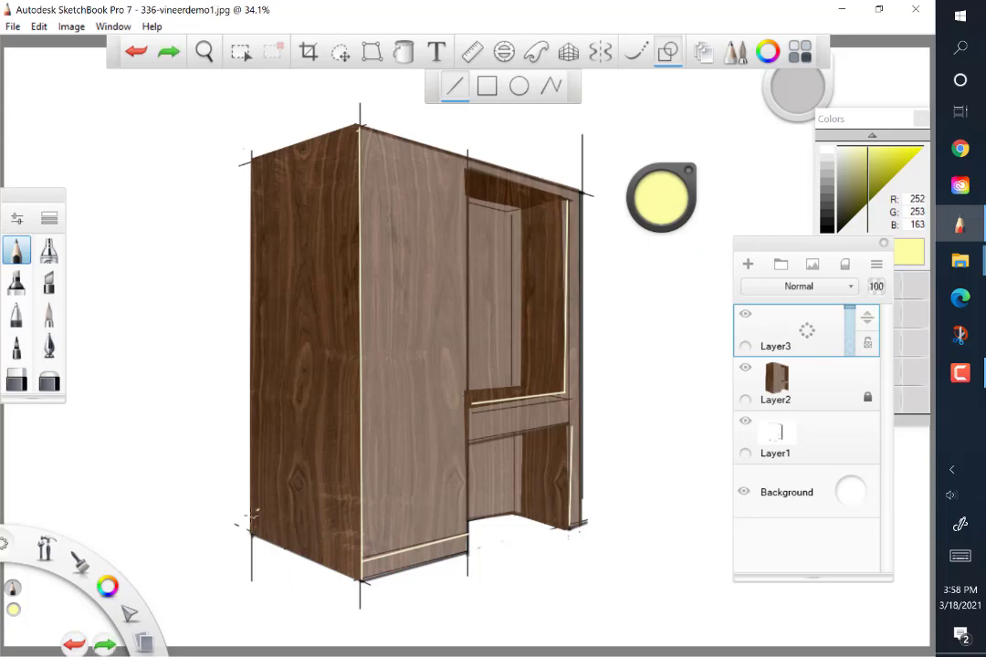
{"action": "left_click_drag", "start_coordinate": [252, 515], "coordinate": [361, 560]}
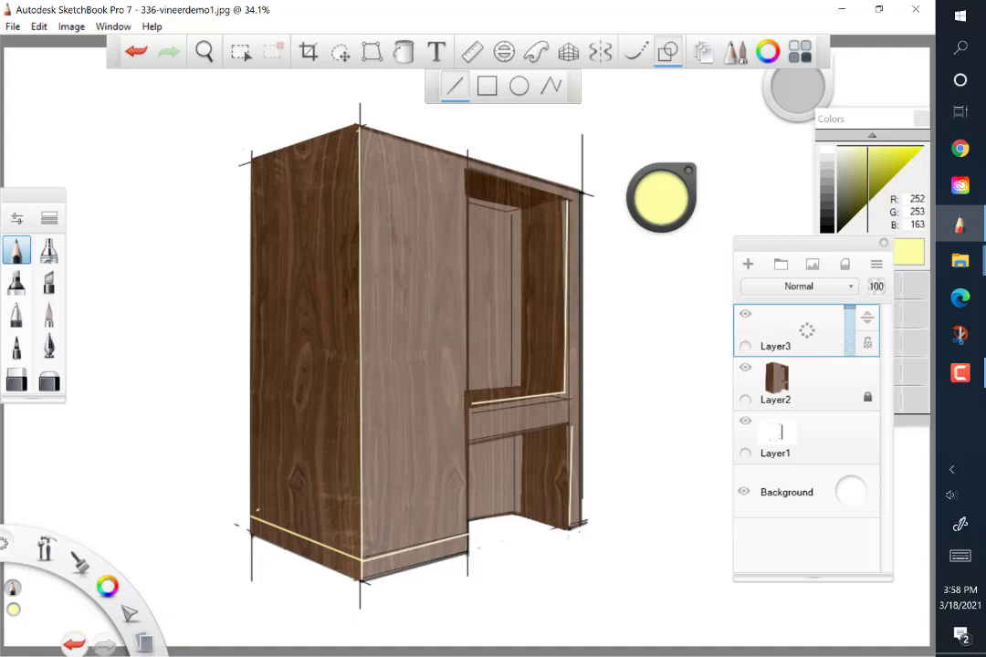
On a new Layer4, draw black panel lines down the side face near the corner and across the lower front, wrapping onto the side.
{"action": "left_click_drag", "start_coordinate": [108, 586], "coordinate": [107, 534]}
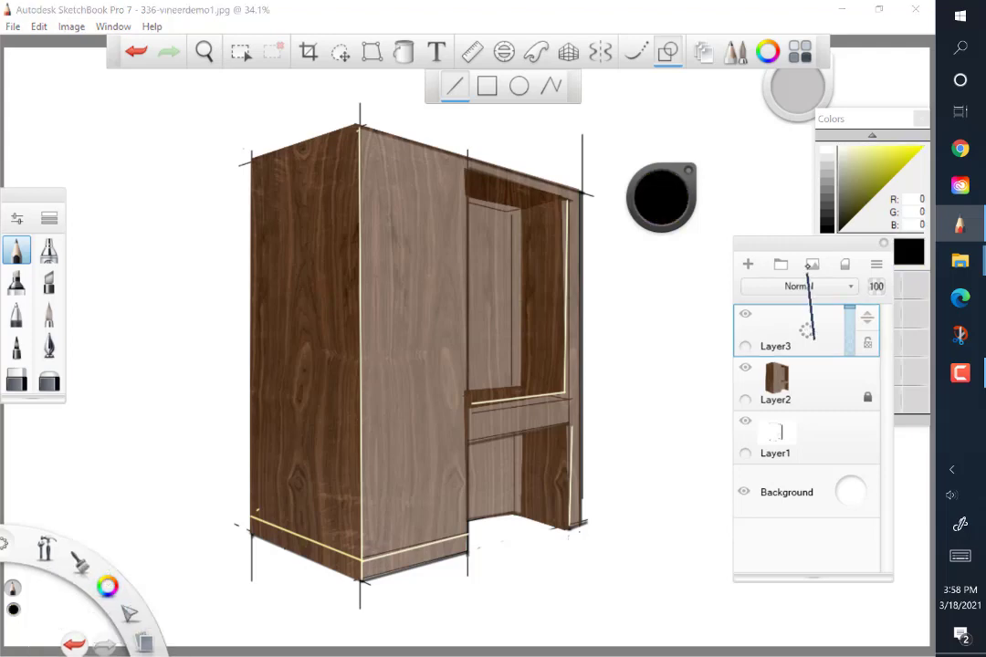
{"action": "left_click_drag", "start_coordinate": [813, 339], "coordinate": [808, 266]}
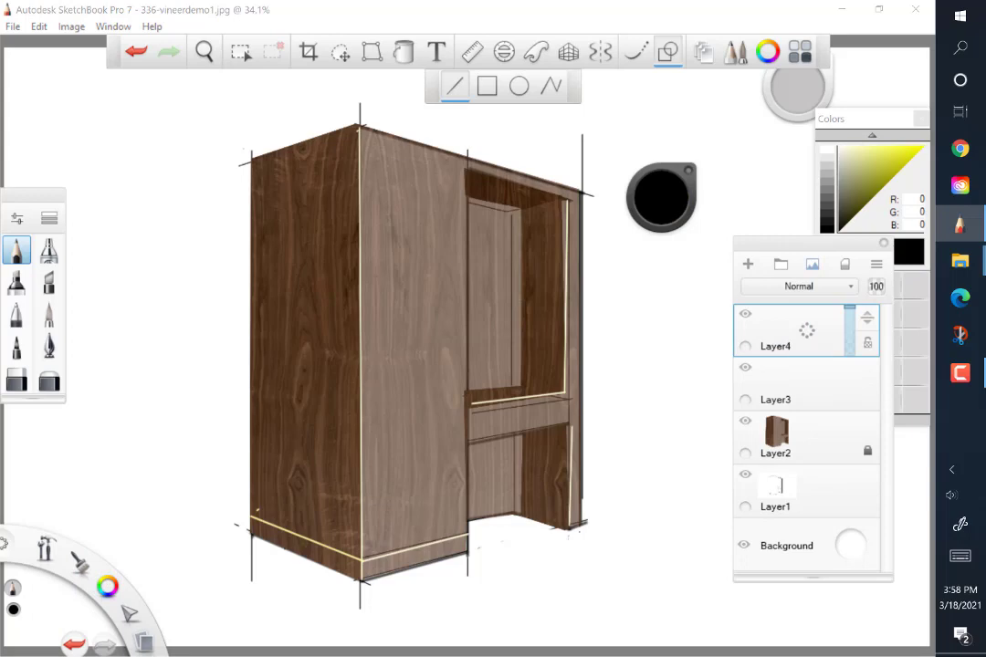
{"action": "mouse_move", "coordinate": [344, 128]}
{"action": "left_mouse_down"}
{"action": "mouse_move", "coordinate": [354, 392]}
{"action": "mouse_move", "coordinate": [344, 545]}
{"action": "left_mouse_up"}
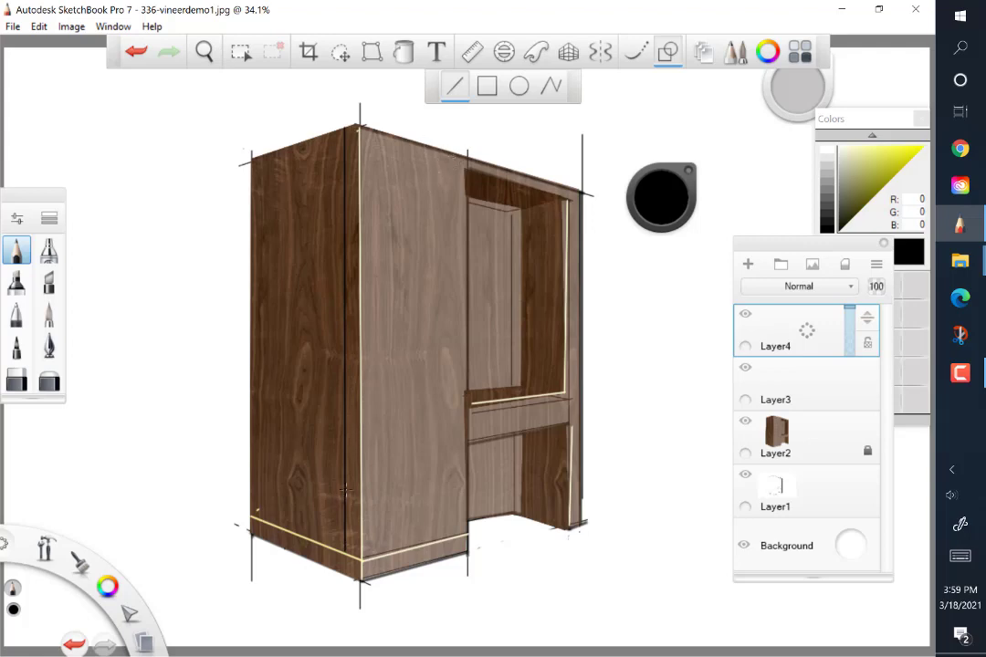
{"action": "mouse_move", "coordinate": [362, 459]}
{"action": "left_mouse_down"}
{"action": "mouse_move", "coordinate": [468, 444]}
{"action": "mouse_move", "coordinate": [345, 454]}
{"action": "left_mouse_up"}
Try a black line running parallel to the cabinet's top front edge, and undo it.
{"action": "left_click_drag", "start_coordinate": [358, 131], "coordinate": [578, 195]}
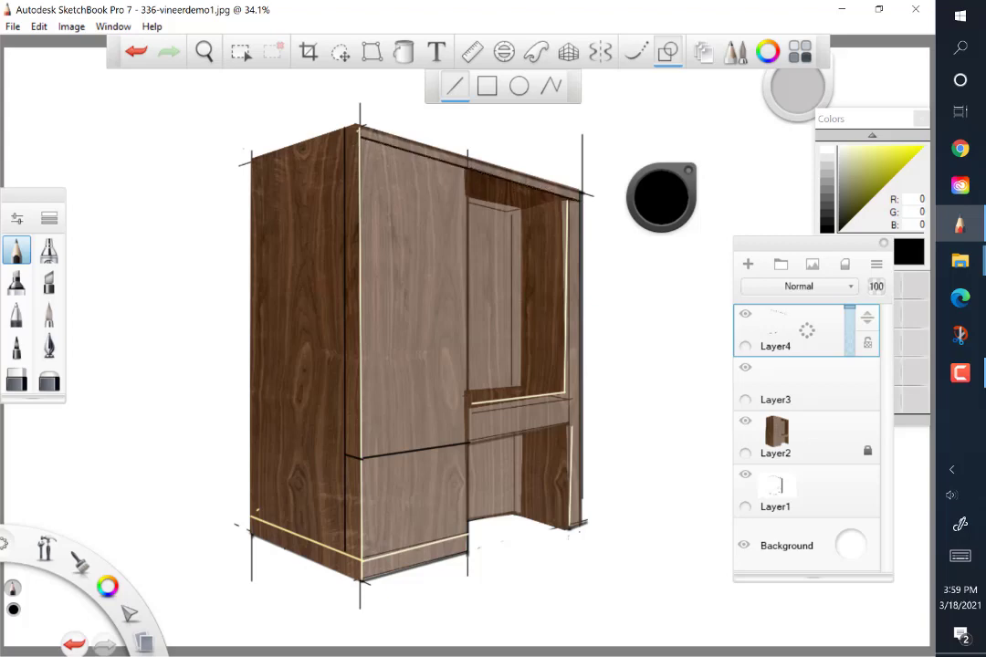
{"action": "key", "text": "ctrl+z"}
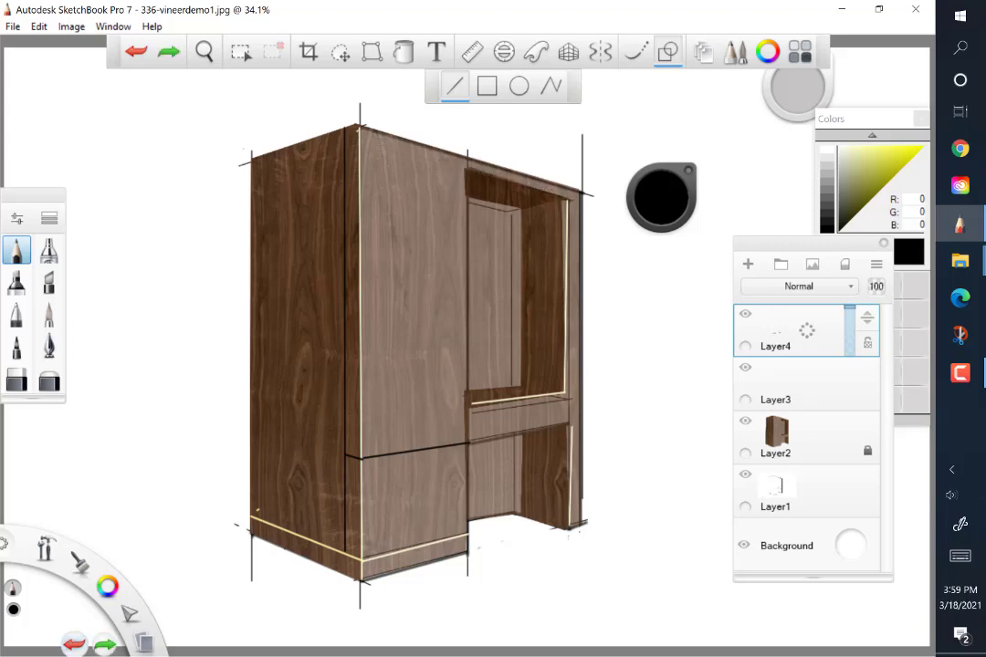
{"action": "key", "text": "ctrl+y"}
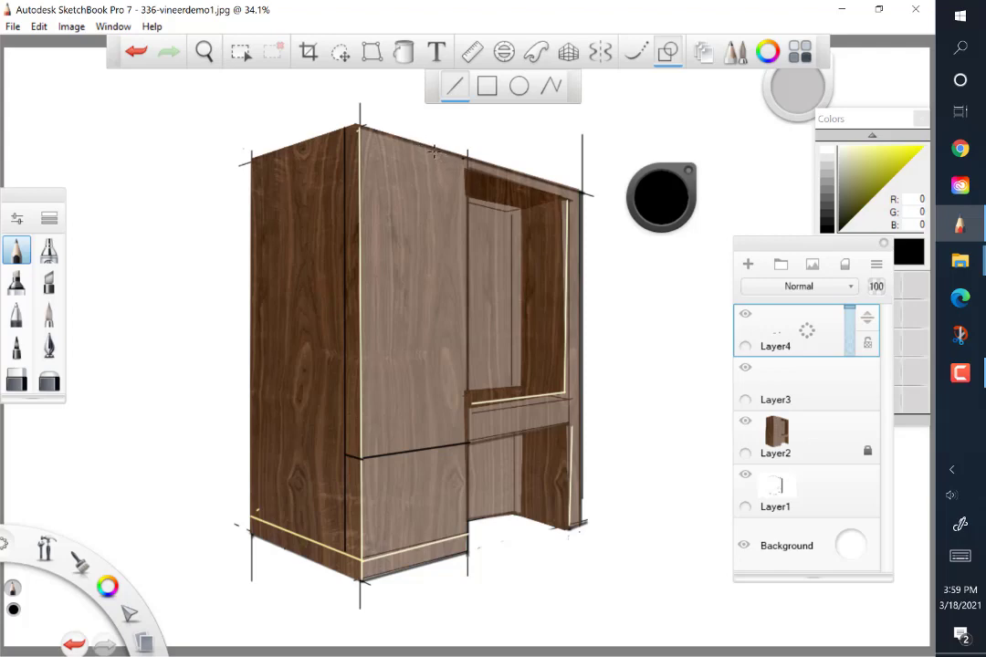
Draw a vertical black door split on the upper front, and black top and left edges for a lower front opening.
{"action": "left_click_drag", "start_coordinate": [434, 153], "coordinate": [436, 446]}
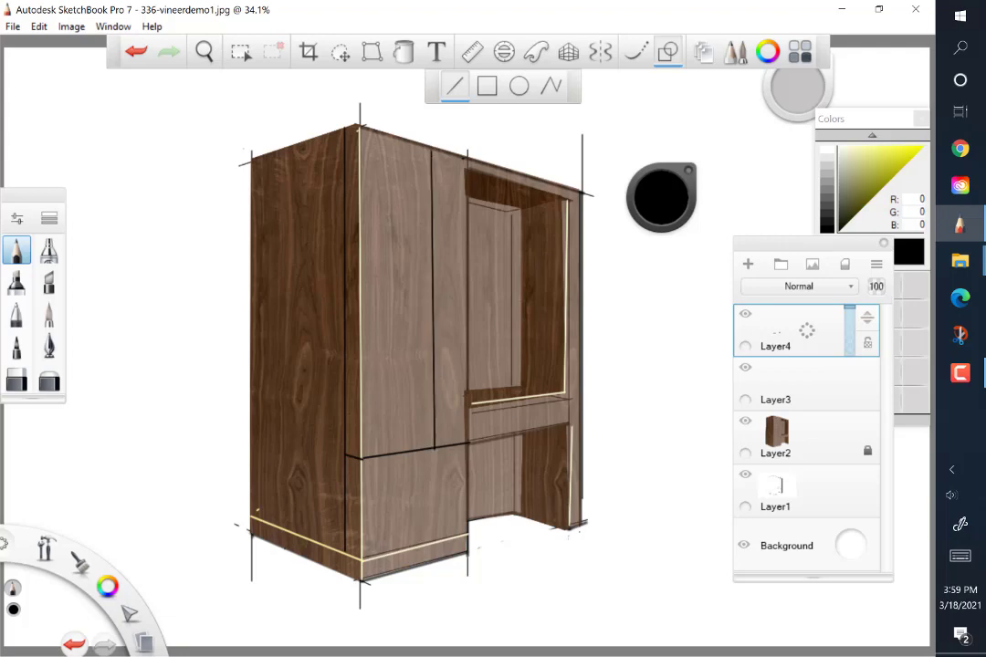
{"action": "mouse_move", "coordinate": [373, 468]}
{"action": "left_mouse_down"}
{"action": "mouse_move", "coordinate": [458, 463]}
{"action": "mouse_move", "coordinate": [457, 453]}
{"action": "left_mouse_up"}
{"action": "left_click_drag", "start_coordinate": [373, 468], "coordinate": [371, 550]}
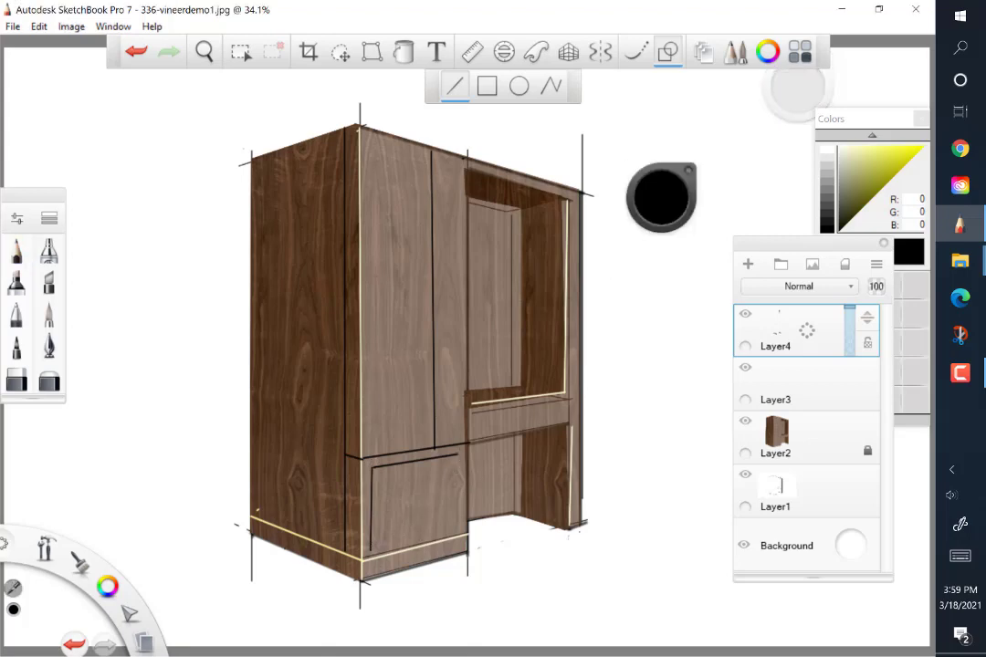
In pale cream of RGB 241, 240, 198, draw the lower opening's bottom and right edges and a shelf line across its middle.
{"action": "left_click", "coordinate": [362, 554]}
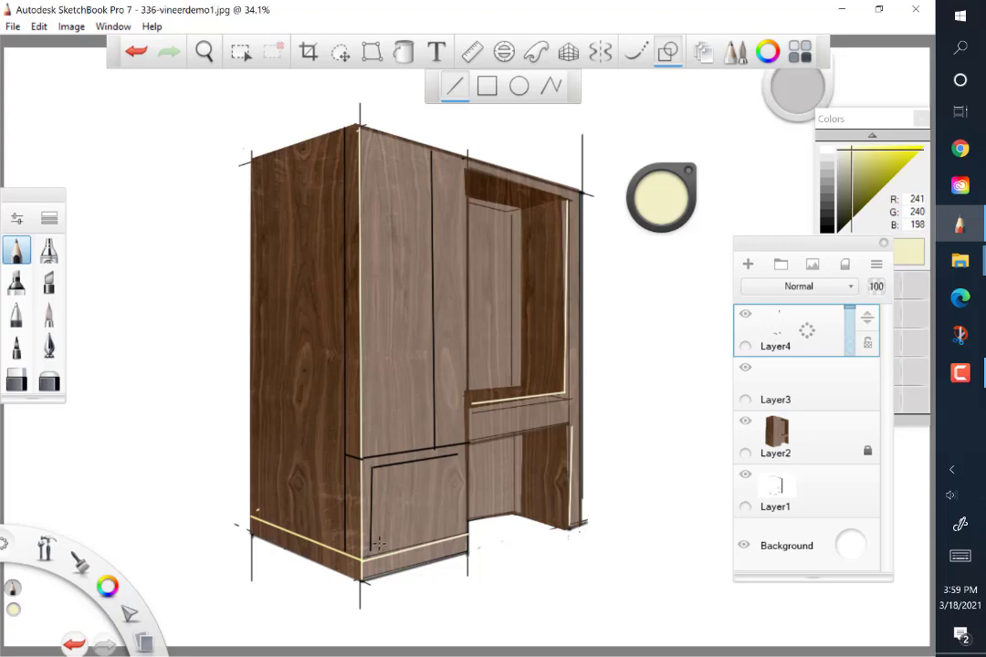
{"action": "left_click_drag", "start_coordinate": [370, 546], "coordinate": [454, 528]}
{"action": "left_click_drag", "start_coordinate": [458, 455], "coordinate": [456, 528]}
{"action": "left_click_drag", "start_coordinate": [373, 502], "coordinate": [456, 484]}
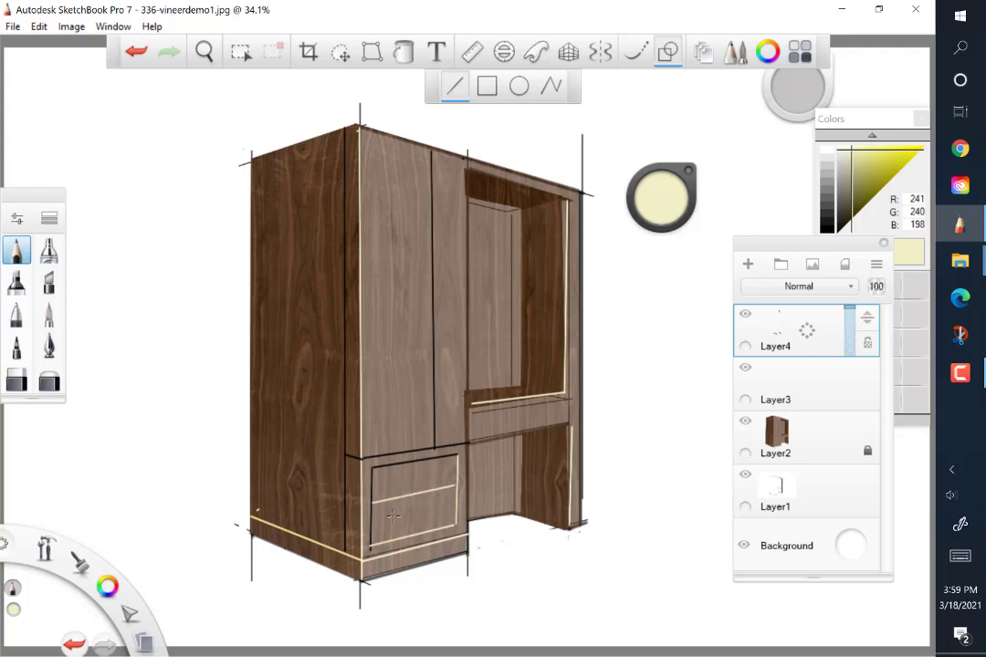
Draw black interior lines inside the lower opening to give its two compartments shelf thickness and depth.
{"action": "left_click", "coordinate": [661, 197]}
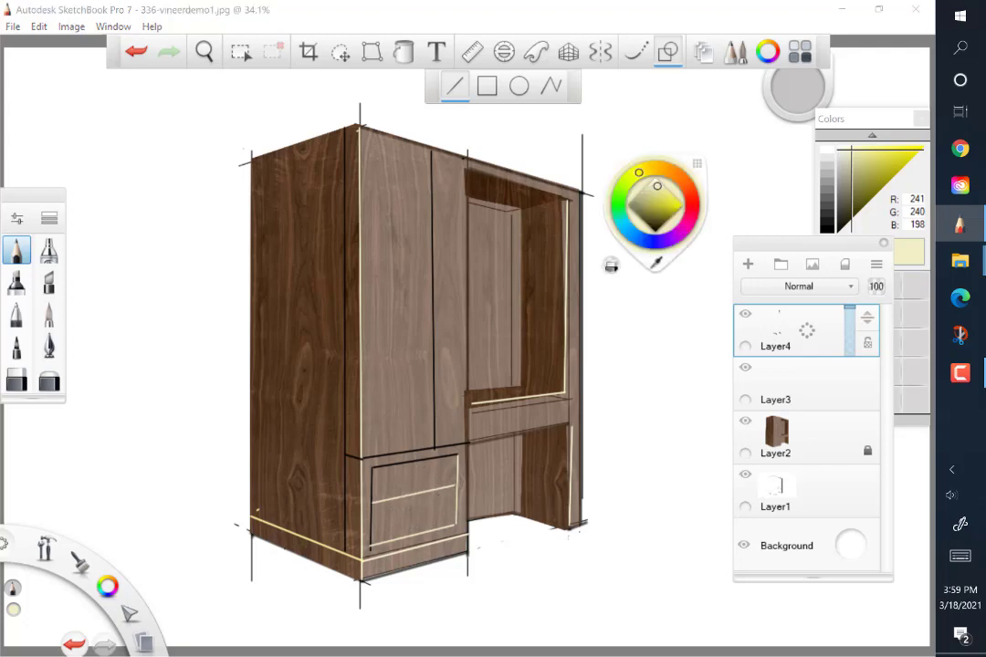
{"action": "left_click_drag", "start_coordinate": [108, 587], "coordinate": [109, 548]}
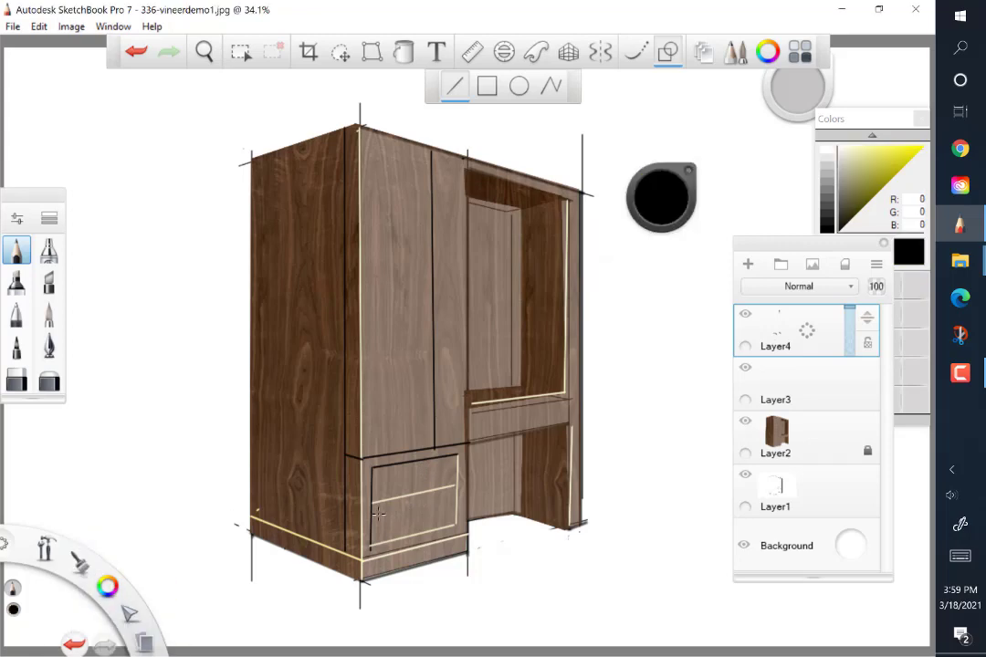
{"action": "left_click_drag", "start_coordinate": [373, 517], "coordinate": [456, 499]}
{"action": "mouse_move", "coordinate": [389, 473]}
{"action": "left_mouse_down"}
{"action": "mouse_move", "coordinate": [456, 486]}
{"action": "mouse_move", "coordinate": [389, 472]}
{"action": "left_mouse_up"}
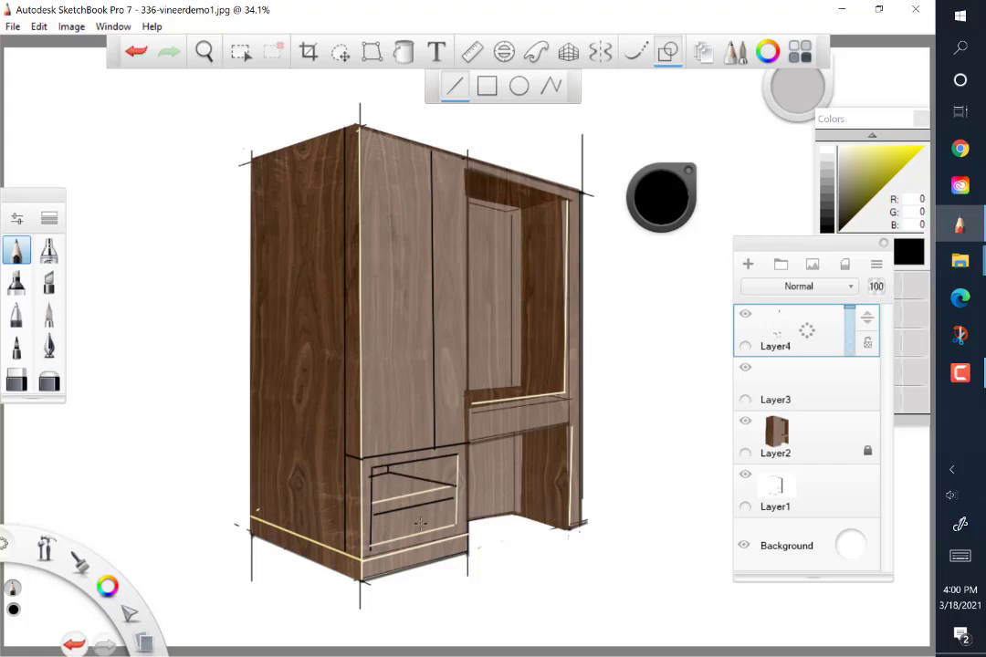
{"action": "left_click_drag", "start_coordinate": [402, 511], "coordinate": [454, 522]}
Draw a cream highlight of RGB 237, 233, 179 along the vertical split between the upper doors.
{"action": "left_click", "coordinate": [659, 211]}
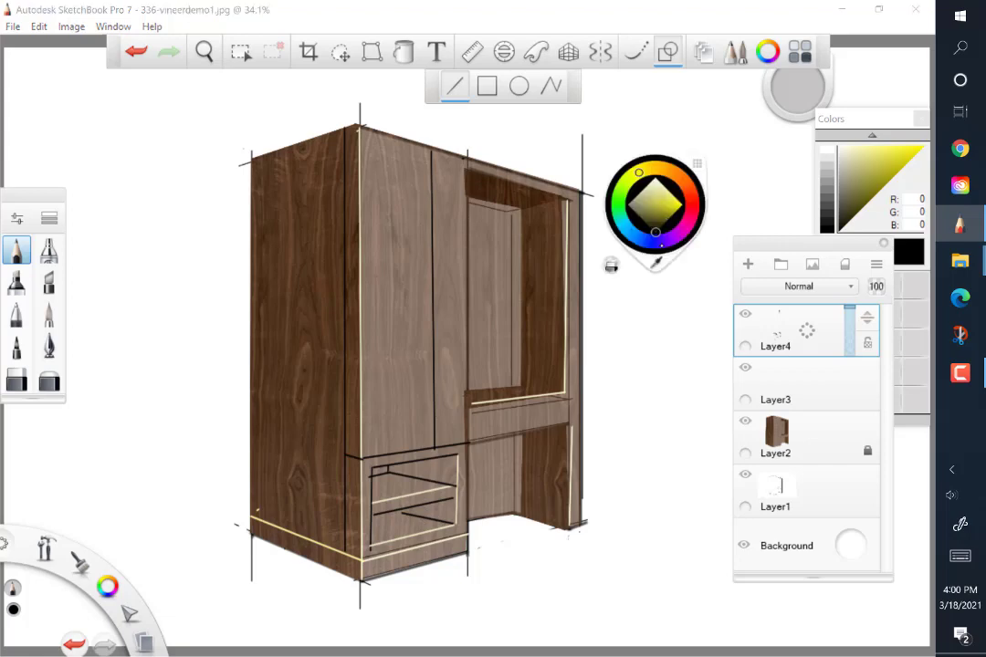
{"action": "left_click", "coordinate": [363, 558]}
{"action": "left_click_drag", "start_coordinate": [431, 150], "coordinate": [435, 447]}
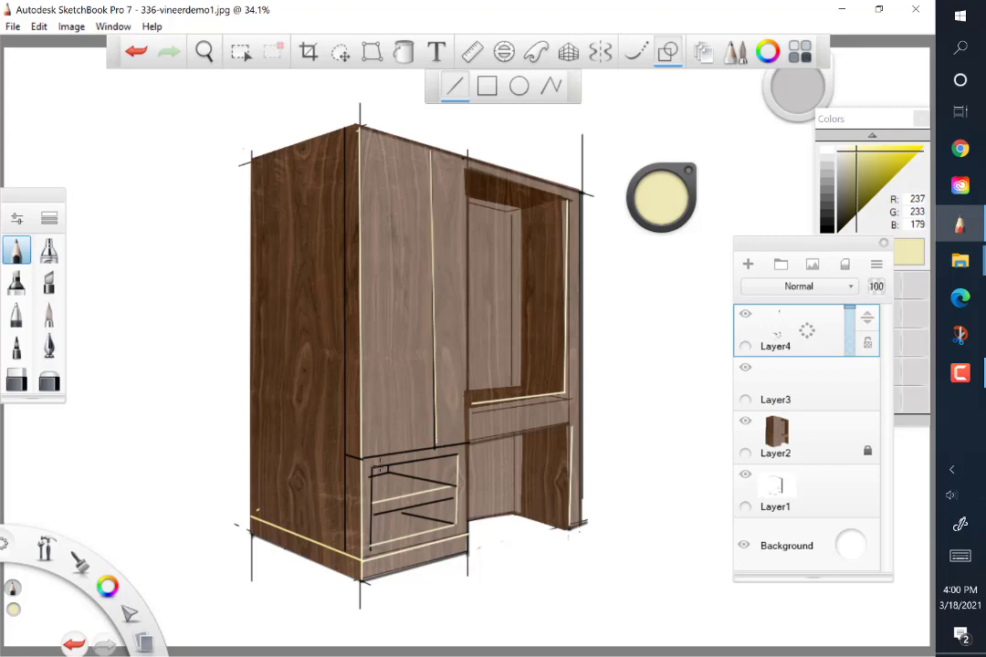
Draw cream highlight lines along the lower opening section's top edge, the desk drawer's top edge and the side panel near the front corner.
{"action": "left_click_drag", "start_coordinate": [364, 459], "coordinate": [467, 443]}
{"action": "left_click_drag", "start_coordinate": [469, 411], "coordinate": [569, 402]}
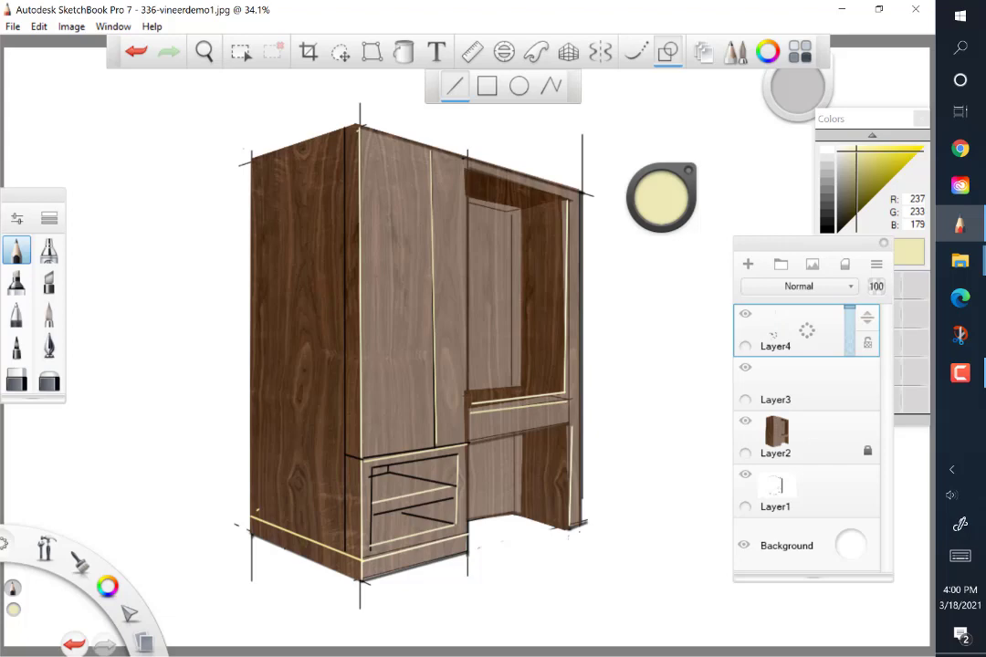
{"action": "left_click", "coordinate": [661, 198]}
{"action": "left_click_drag", "start_coordinate": [338, 128], "coordinate": [342, 548]}
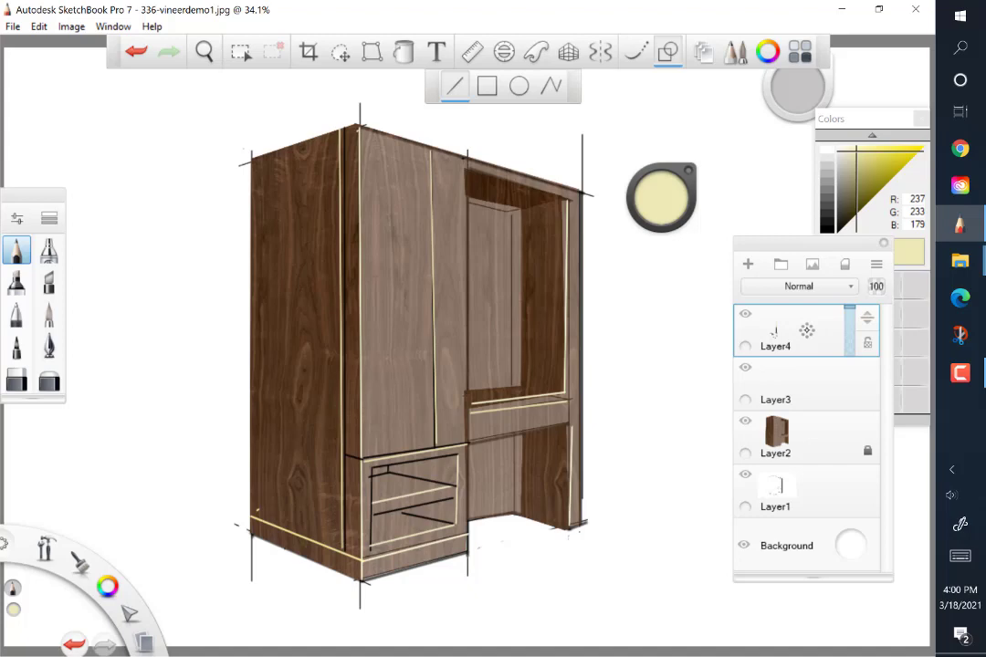
Add a new layer above the line work and set the drawing colour to dark grey of RGB 67, 67, 67.
{"action": "left_click", "coordinate": [806, 330]}
{"action": "left_click", "coordinate": [809, 288]}
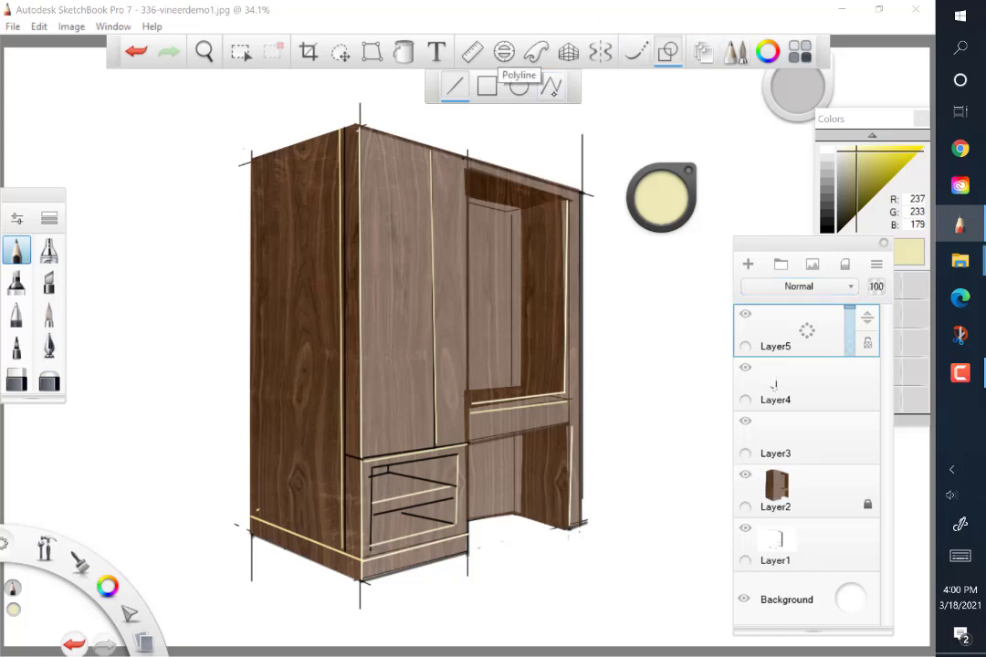
{"action": "left_click", "coordinate": [551, 84]}
{"action": "left_click", "coordinate": [661, 197]}
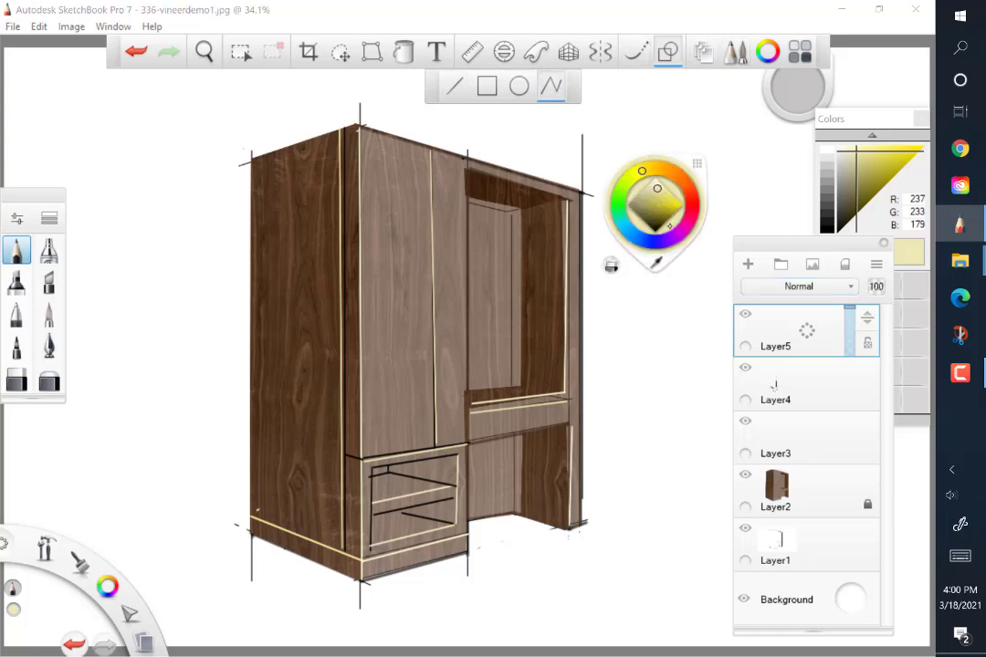
{"action": "left_click", "coordinate": [647, 224]}
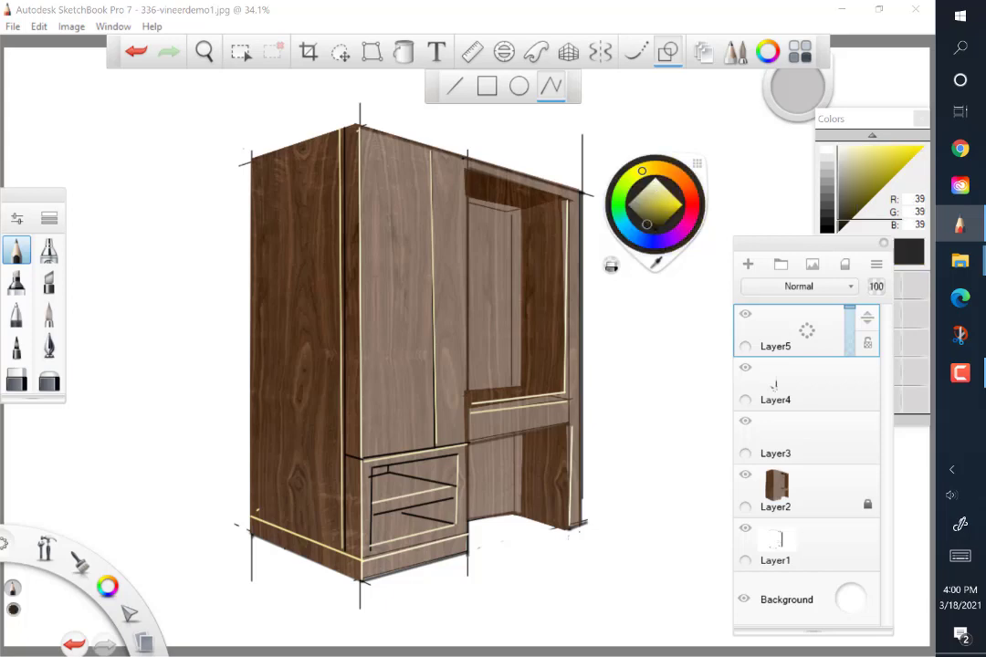
{"action": "left_click", "coordinate": [641, 219]}
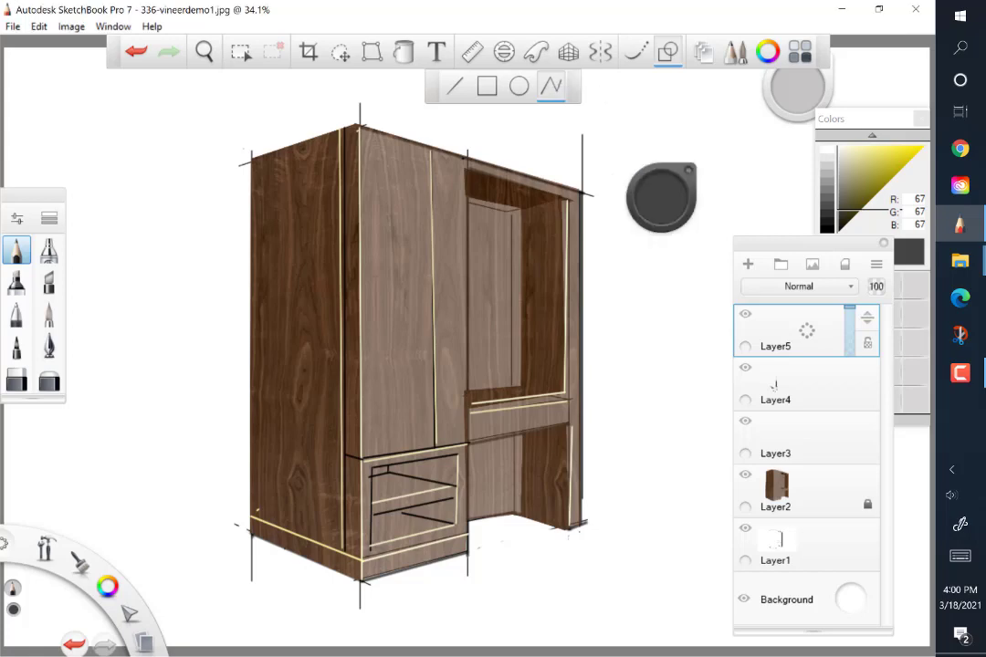
Outline a four-sided shadow under the top of the upper right niche and fill it dark grey with a fill tolerance of 109.
{"action": "left_click", "coordinate": [467, 168]}
{"action": "left_click", "coordinate": [565, 198]}
{"action": "left_click", "coordinate": [522, 238]}
{"action": "double_click", "coordinate": [468, 229]}
{"action": "left_click", "coordinate": [403, 51]}
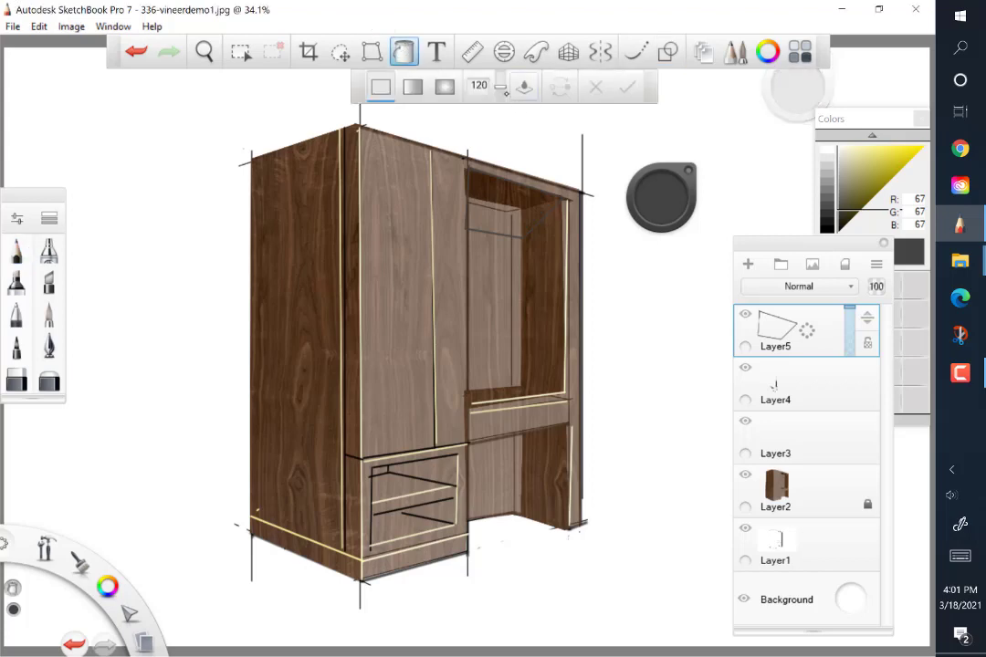
{"action": "left_click_drag", "start_coordinate": [506, 94], "coordinate": [504, 84]}
{"action": "left_click", "coordinate": [531, 216]}
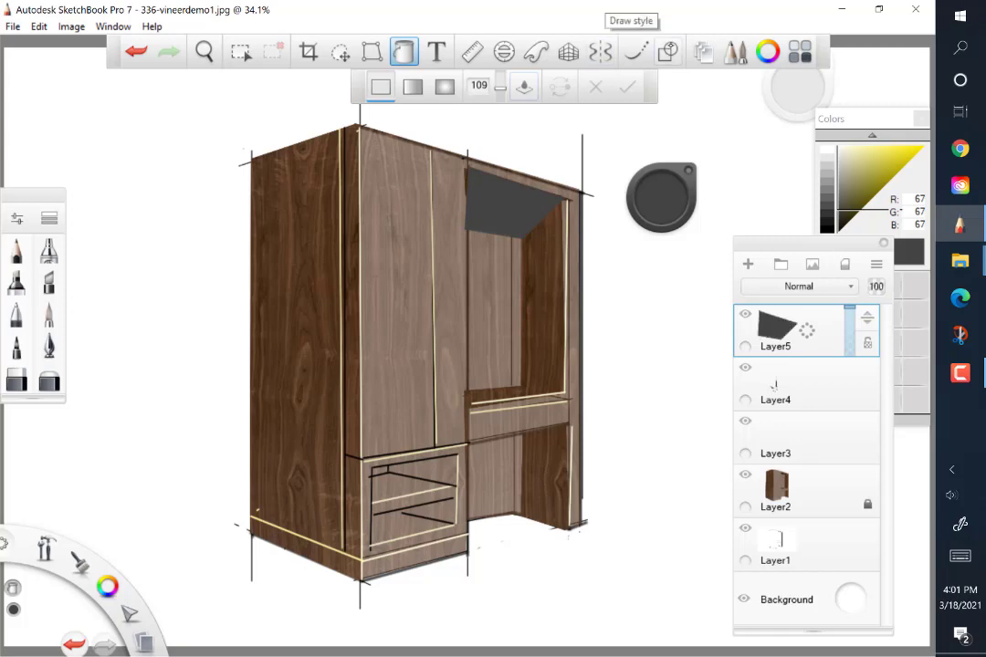
Outline a four-sided shadow shape with a polyline beneath the desk drawer, across the back and side of the knee space.
{"action": "left_click", "coordinate": [668, 52]}
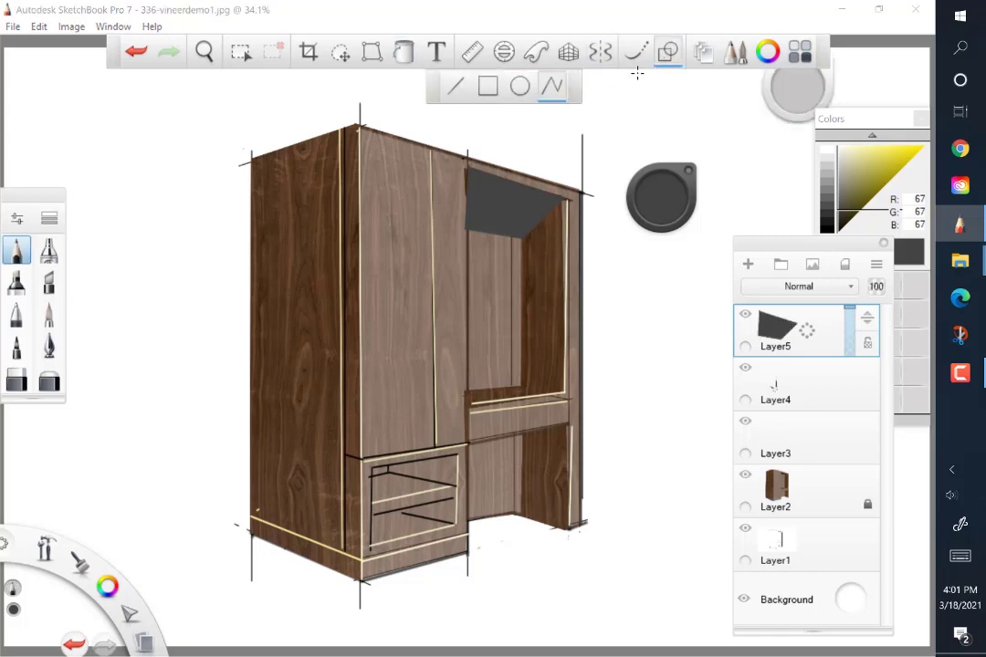
{"action": "left_click", "coordinate": [469, 443]}
{"action": "left_click", "coordinate": [568, 422]}
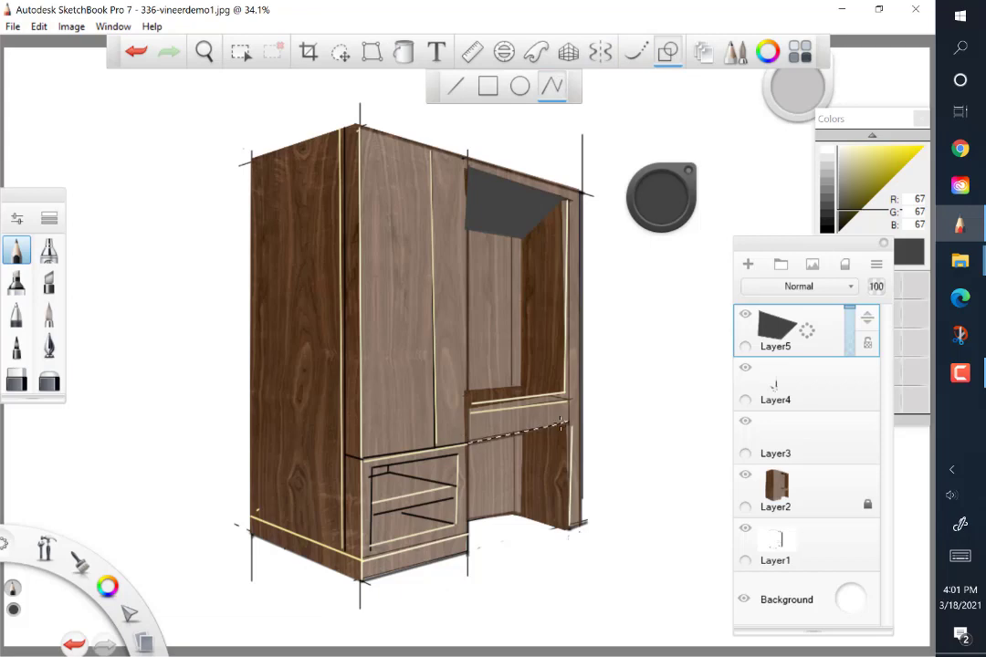
{"action": "left_click", "coordinate": [522, 462]}
{"action": "left_click", "coordinate": [469, 475]}
{"action": "left_click", "coordinate": [468, 444]}
{"action": "left_click", "coordinate": [403, 51]}
{"action": "left_click", "coordinate": [656, 274]}
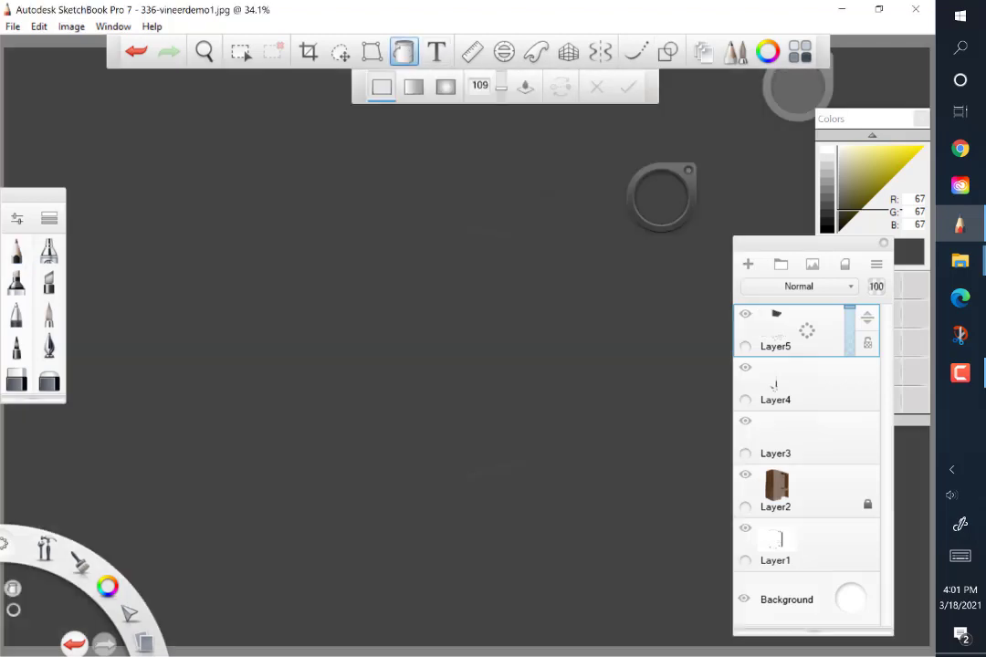
{"action": "key", "text": "ctrl+z"}
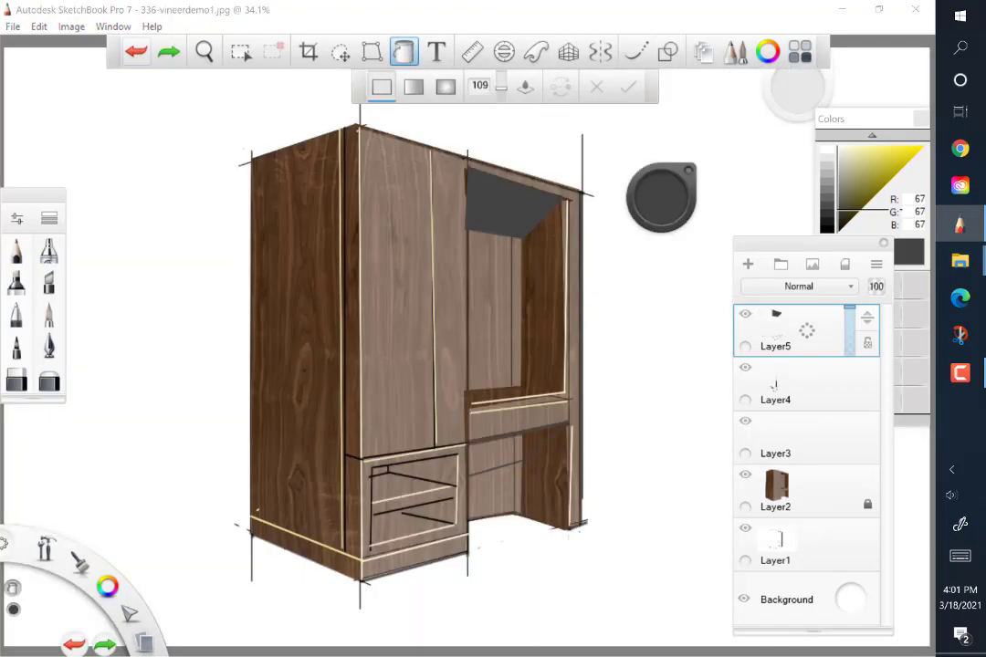
Close the gap in the knee-space shadow outline and flood-fill the shape with dark grey.
{"action": "left_click", "coordinate": [636, 51]}
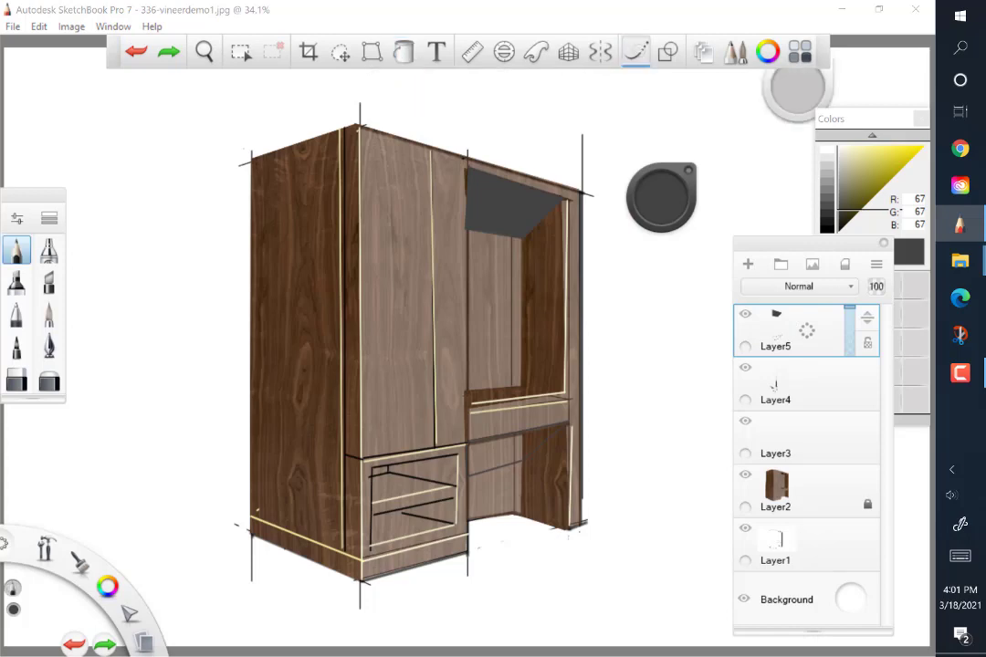
{"action": "left_click", "coordinate": [471, 451]}
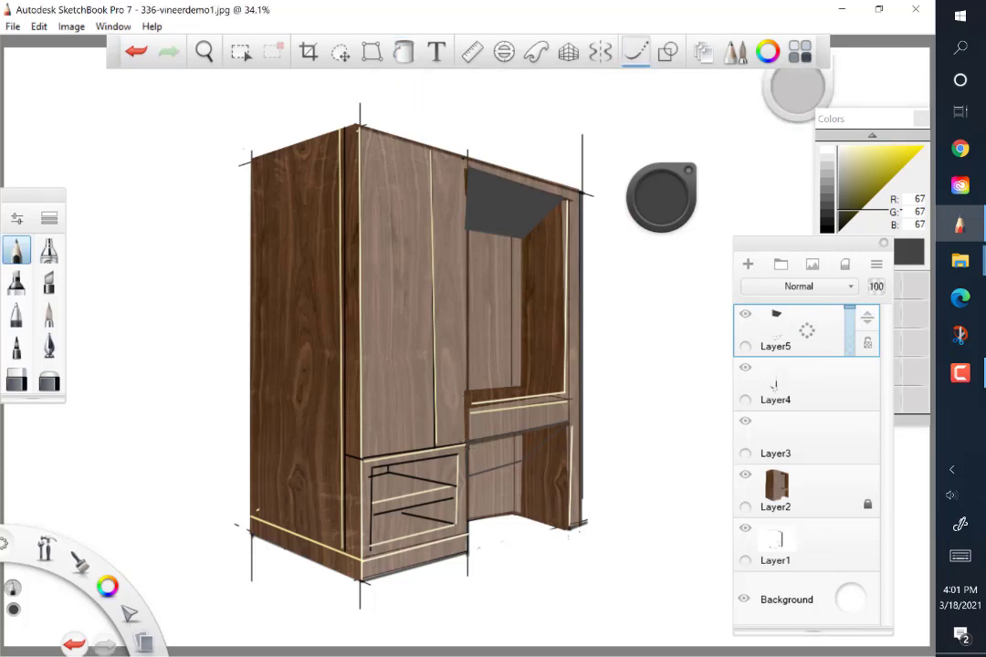
{"action": "key", "text": "f"}
{"action": "left_click", "coordinate": [498, 454]}
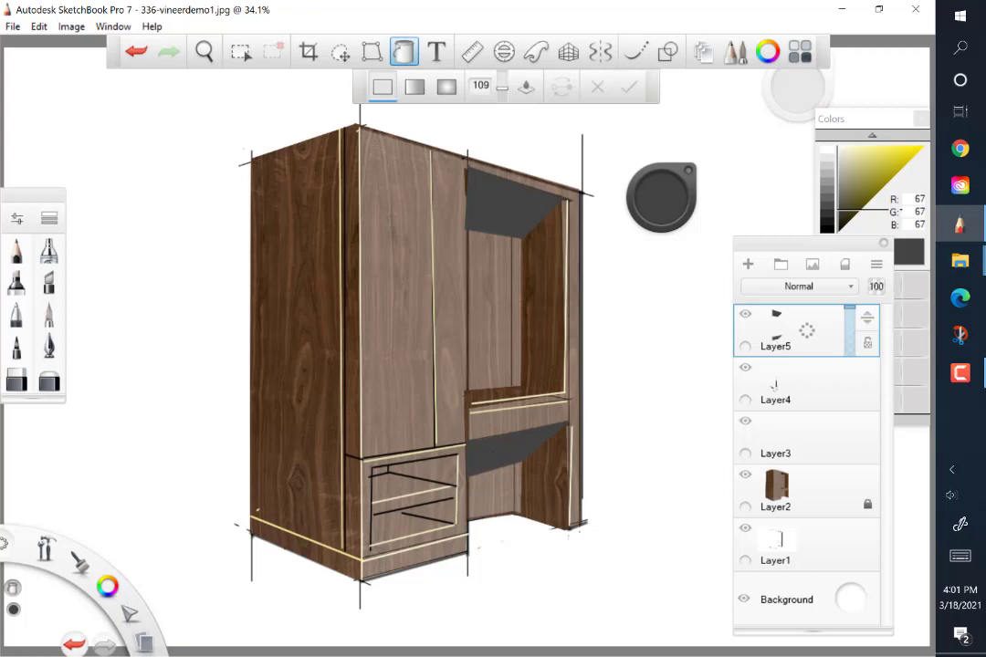
Outline a wedge-shaped shadow under the top of the lower opening's upper compartment and fill it with dark grey.
{"action": "left_click", "coordinate": [638, 52]}
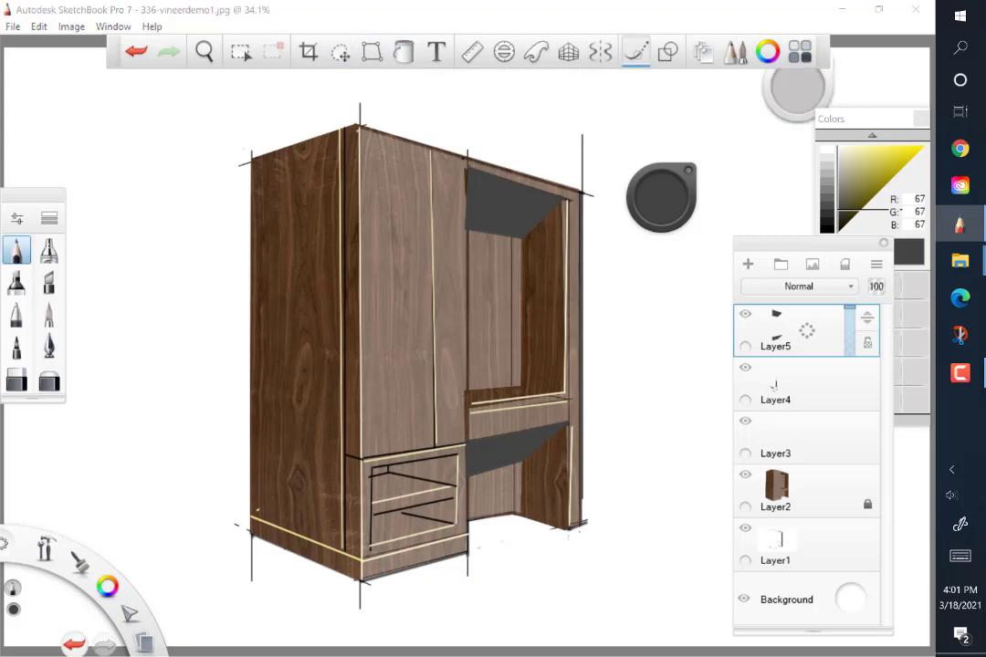
{"action": "left_click", "coordinate": [48, 249]}
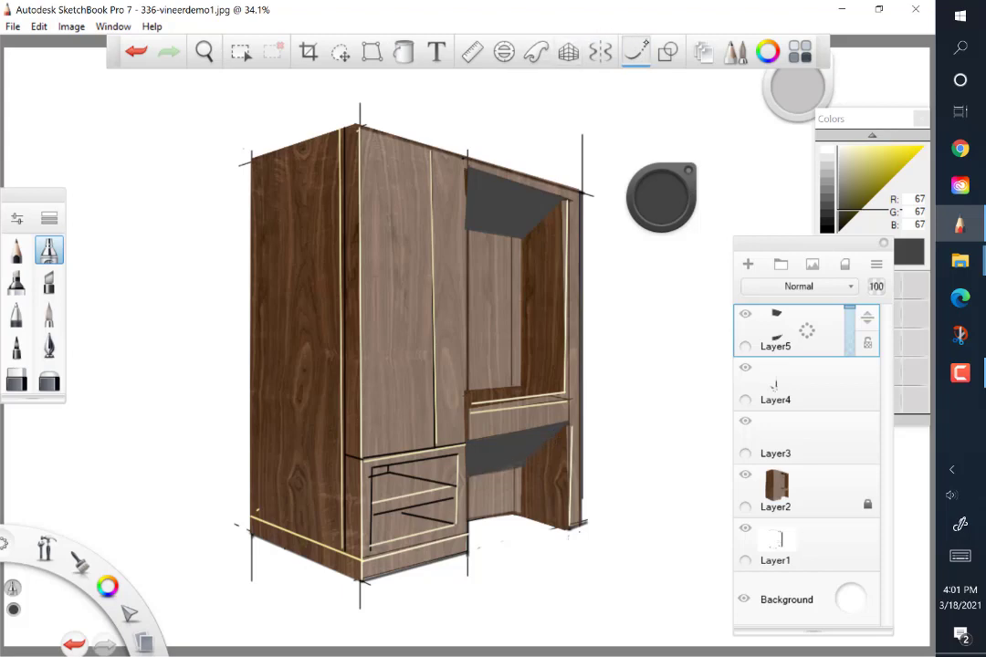
{"action": "left_click", "coordinate": [668, 51]}
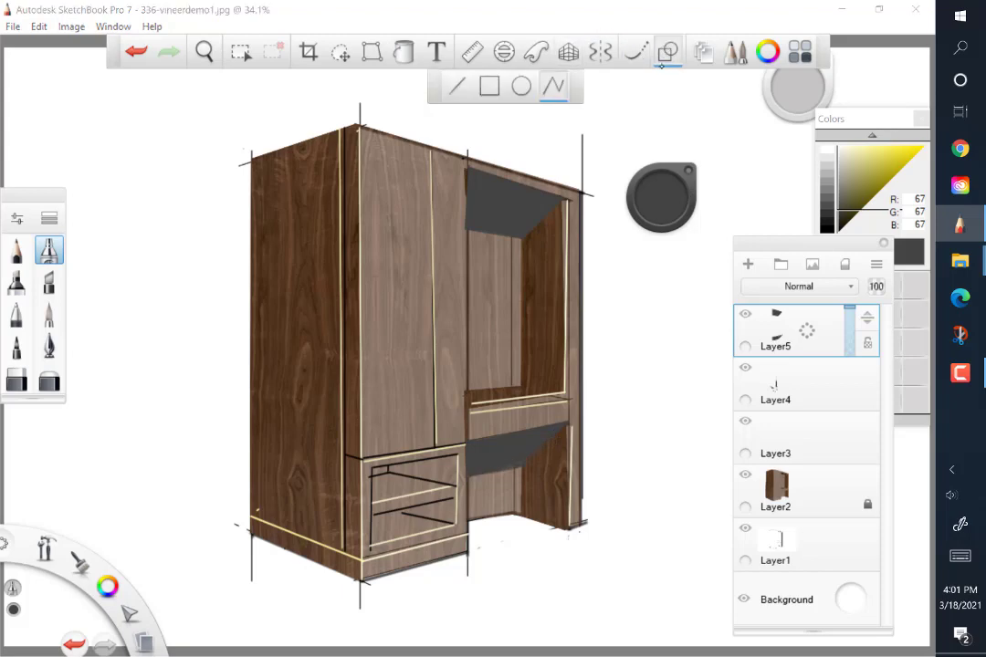
{"action": "left_click", "coordinate": [374, 465]}
{"action": "left_click", "coordinate": [454, 455]}
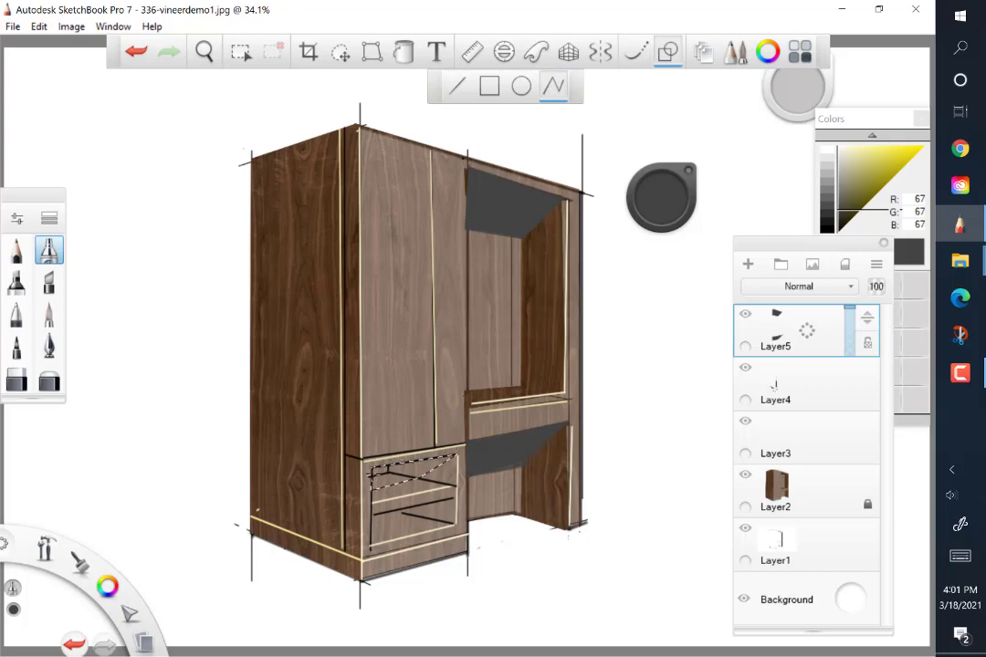
{"action": "double_click", "coordinate": [373, 477]}
{"action": "left_click", "coordinate": [404, 52]}
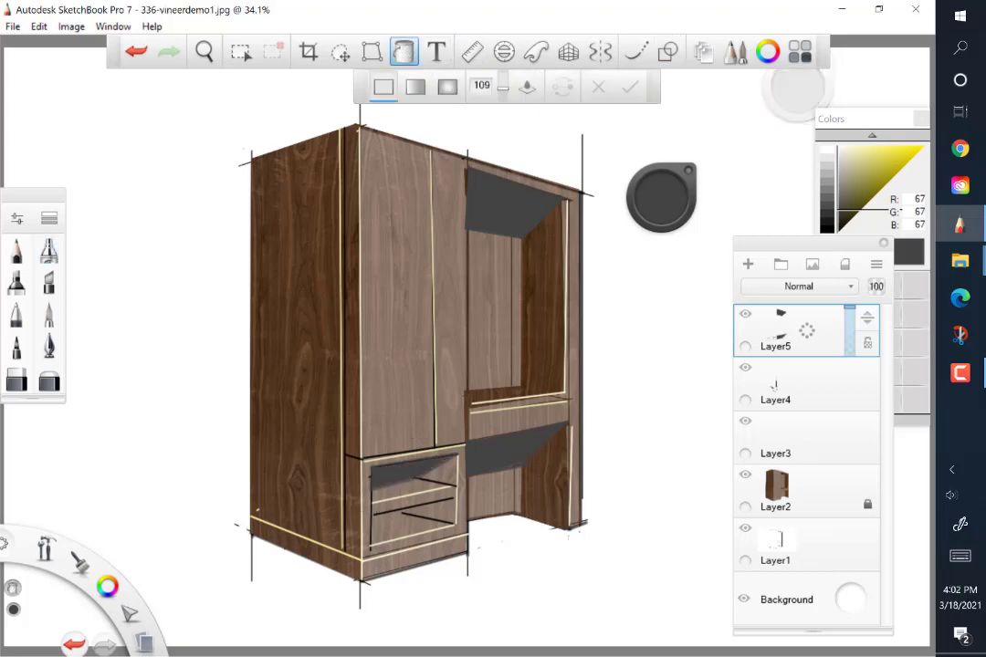
Outline a matching wedge-shaped shadow under the shelf in the lower compartment and fill it with dark grey.
{"action": "left_click", "coordinate": [667, 53]}
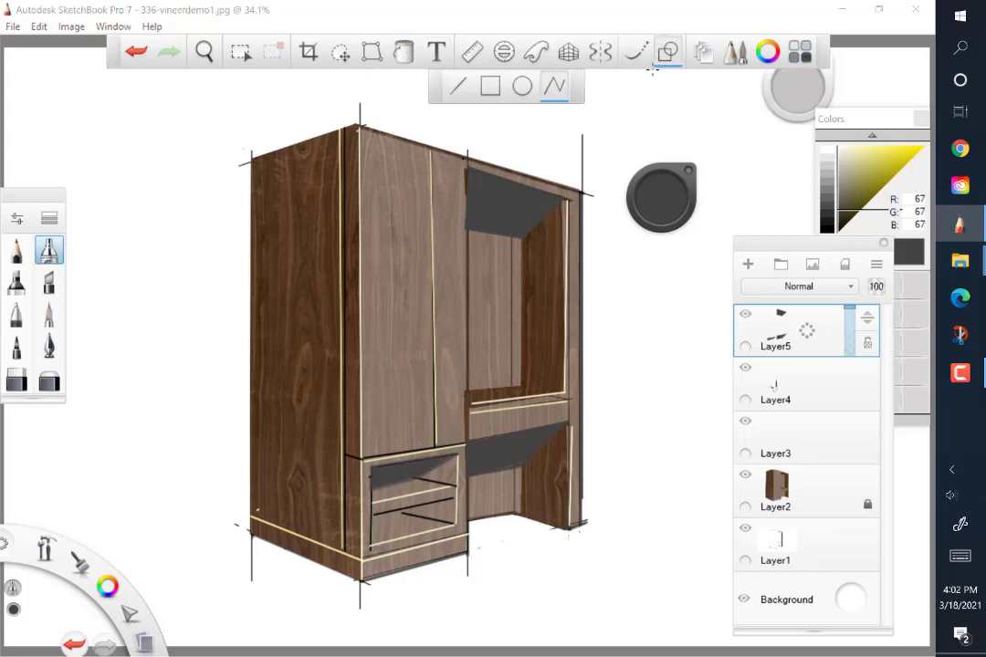
{"action": "left_click", "coordinate": [372, 514]}
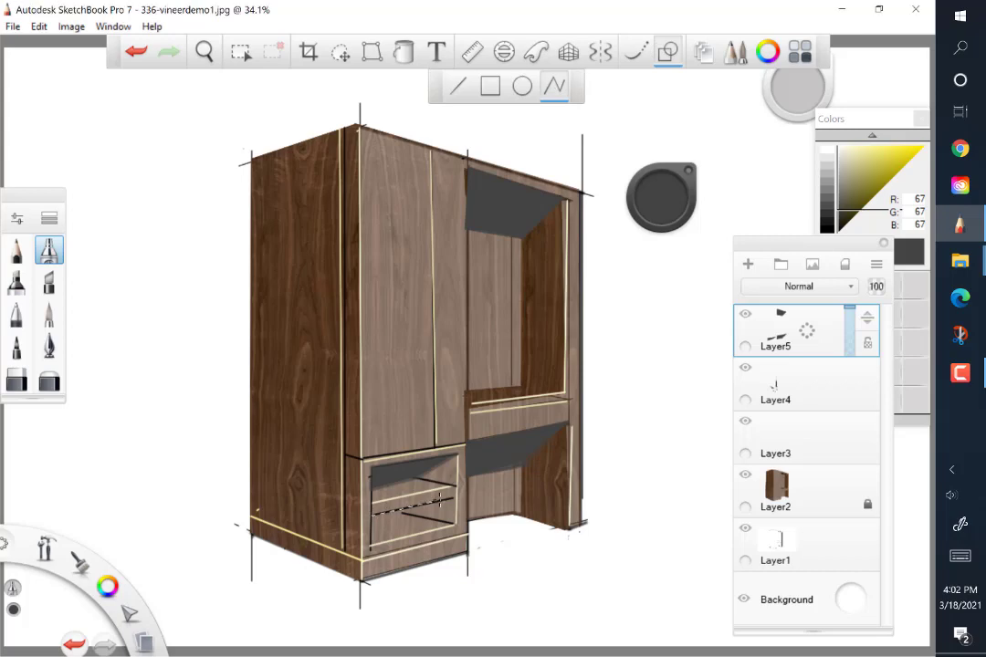
{"action": "left_click", "coordinate": [449, 498]}
{"action": "key", "text": "ctrl+d"}
{"action": "left_click", "coordinate": [405, 51]}
{"action": "left_click", "coordinate": [404, 518]}
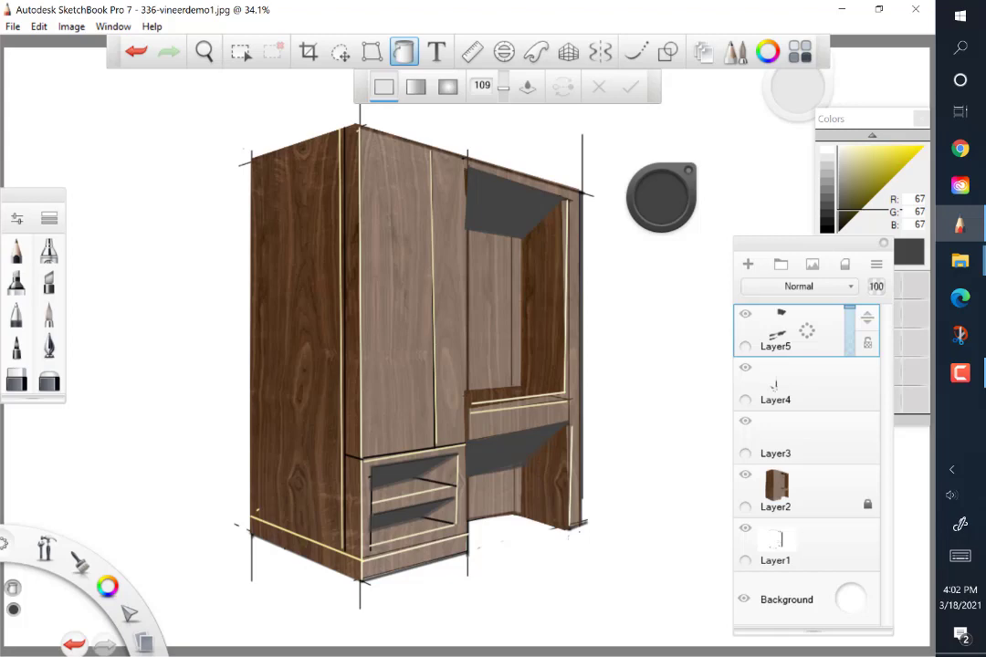
Set the shadow layer's blend mode to Multiply and its opacity to 56.
{"action": "left_click", "coordinate": [804, 286]}
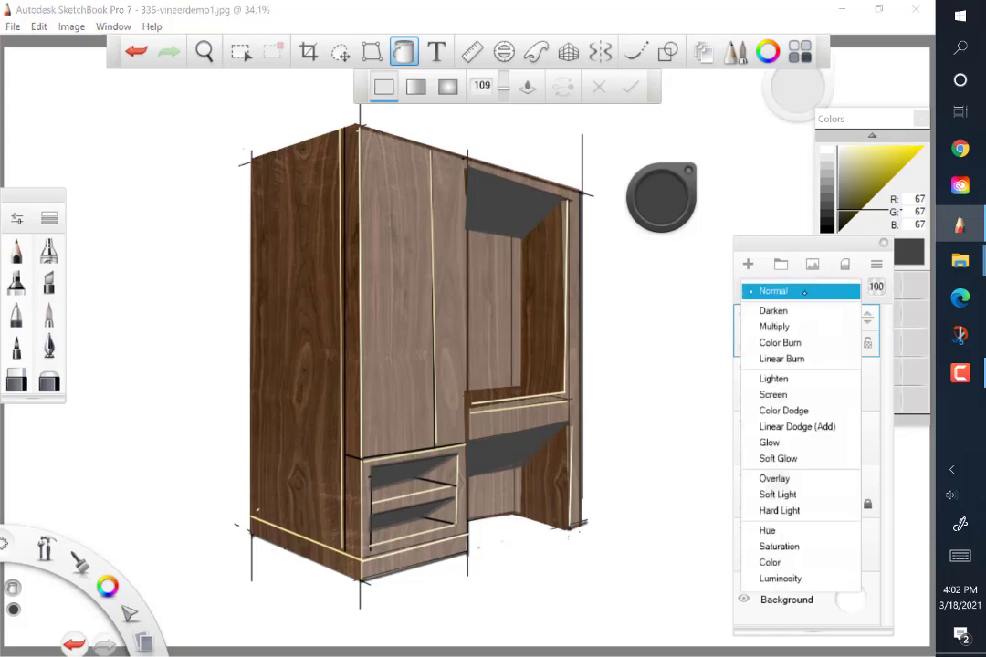
{"action": "left_click", "coordinate": [776, 326]}
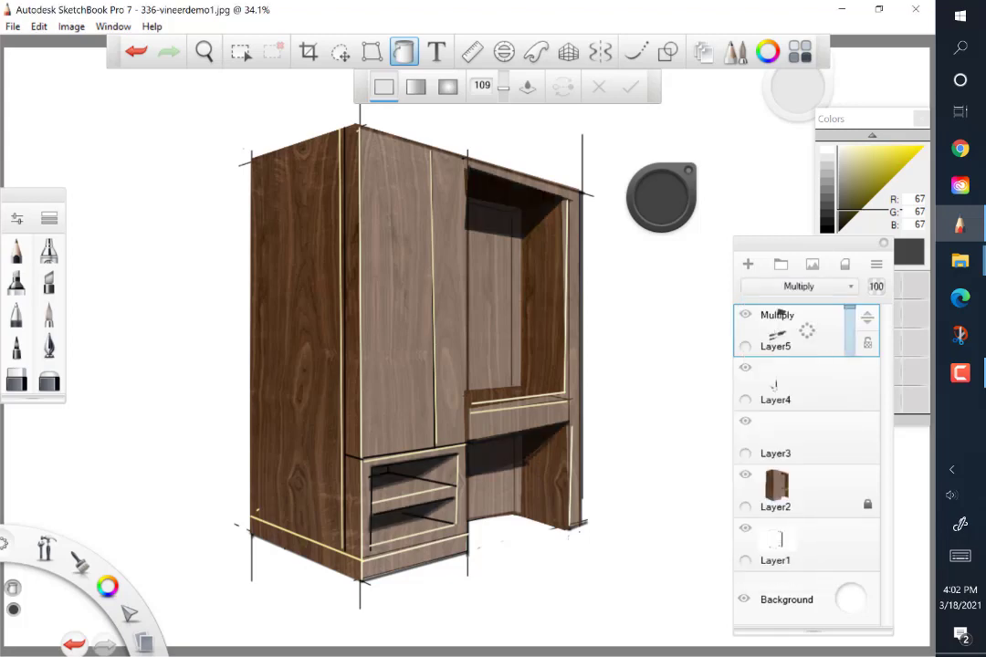
{"action": "left_click", "coordinate": [849, 334]}
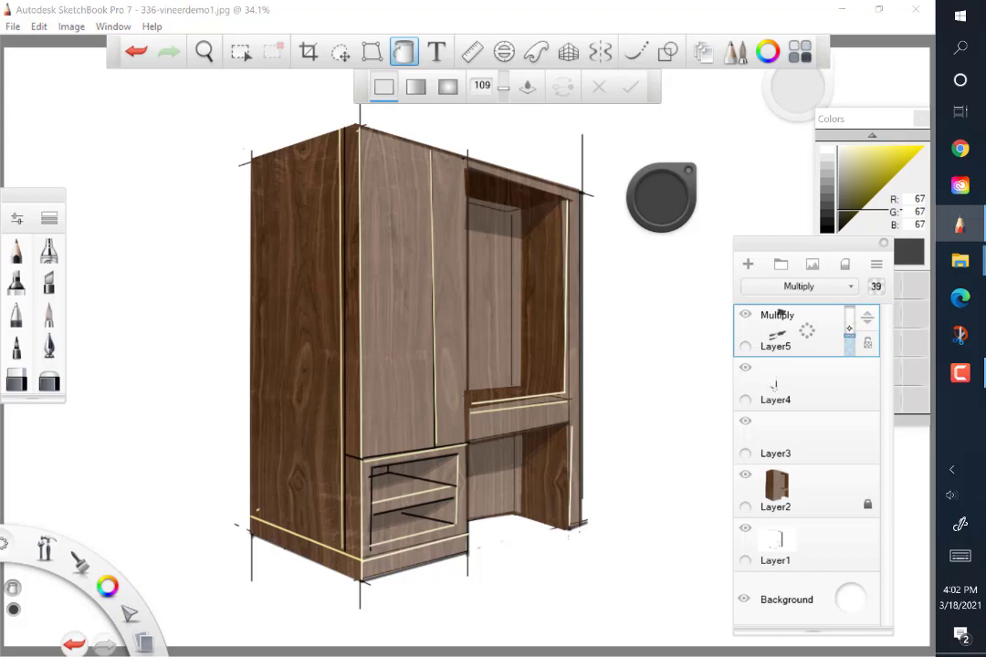
{"action": "left_click_drag", "start_coordinate": [849, 329], "coordinate": [849, 306]}
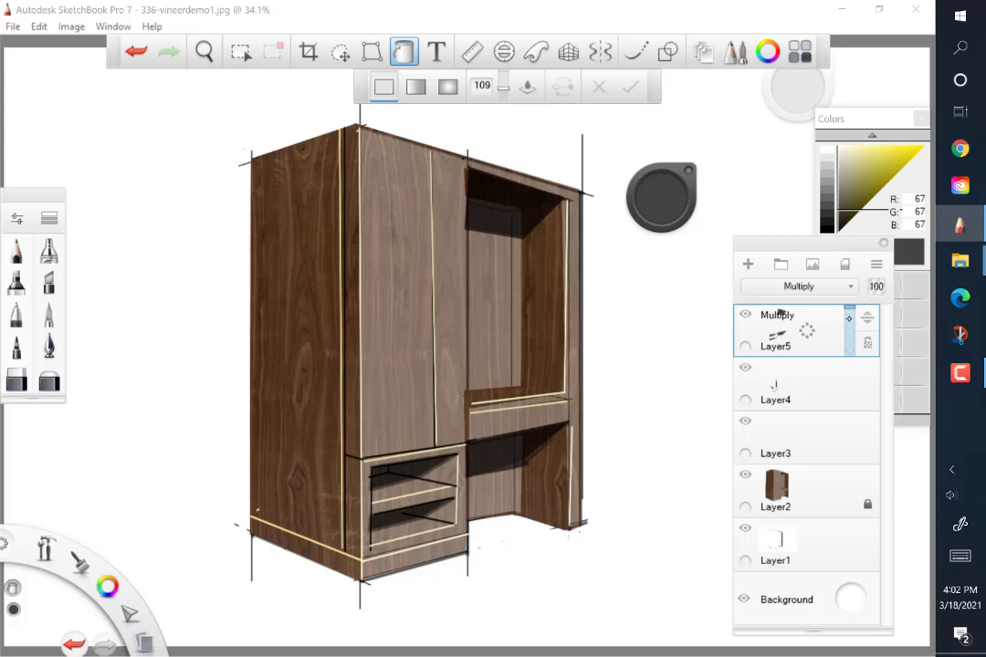
{"action": "left_click_drag", "start_coordinate": [849, 308], "coordinate": [850, 321]}
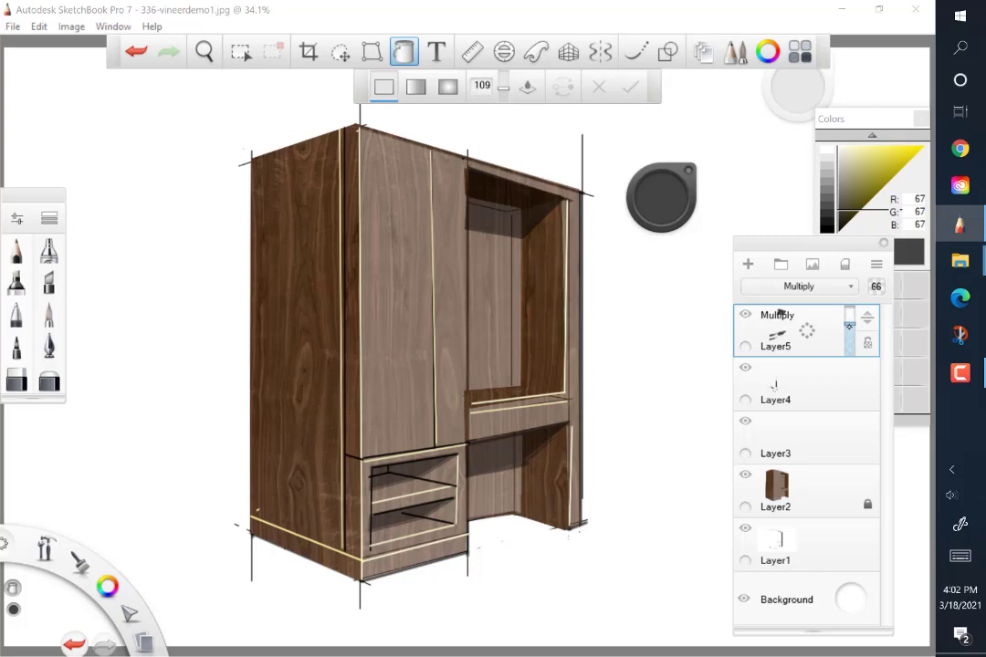
{"action": "left_click_drag", "start_coordinate": [849, 322], "coordinate": [849, 326]}
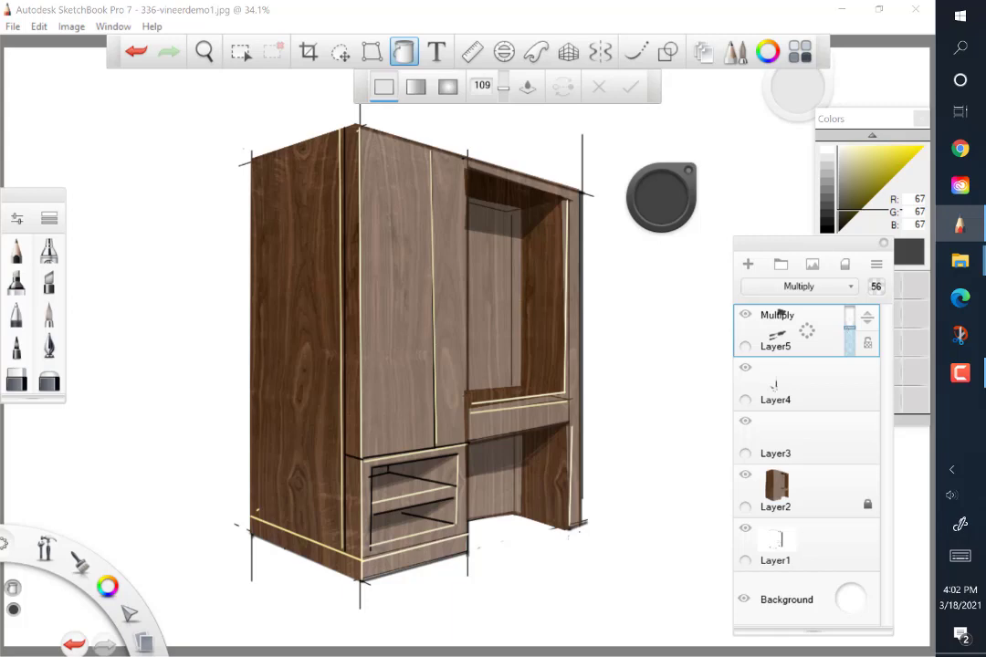
Examine the shadows in the knee space and shelf compartments up close, and then the whole cabinet.
{"action": "key", "text": "space"}
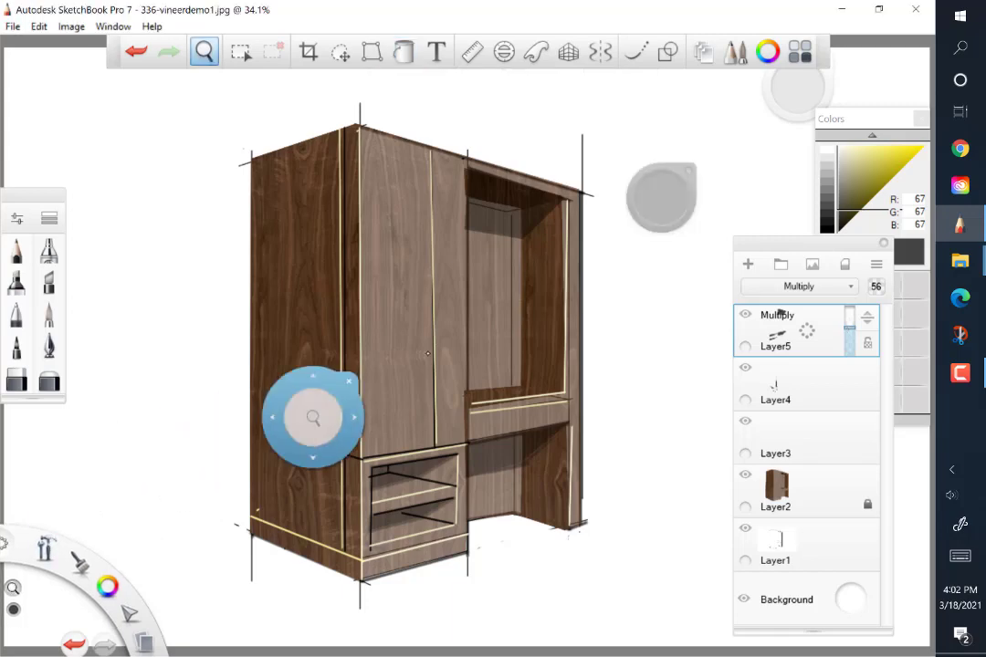
{"action": "left_click_drag", "start_coordinate": [462, 369], "coordinate": [506, 355]}
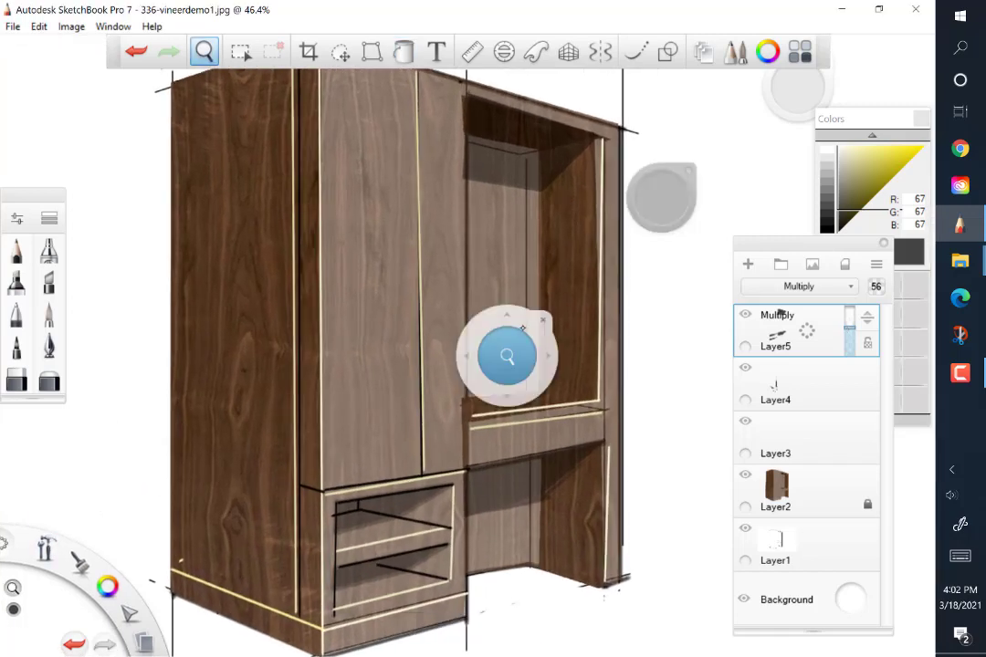
{"action": "left_click_drag", "start_coordinate": [528, 311], "coordinate": [459, 416]}
{"action": "left_click_drag", "start_coordinate": [468, 326], "coordinate": [455, 289]}
{"action": "left_click_drag", "start_coordinate": [444, 473], "coordinate": [528, 443]}
{"action": "key", "text": "f"}
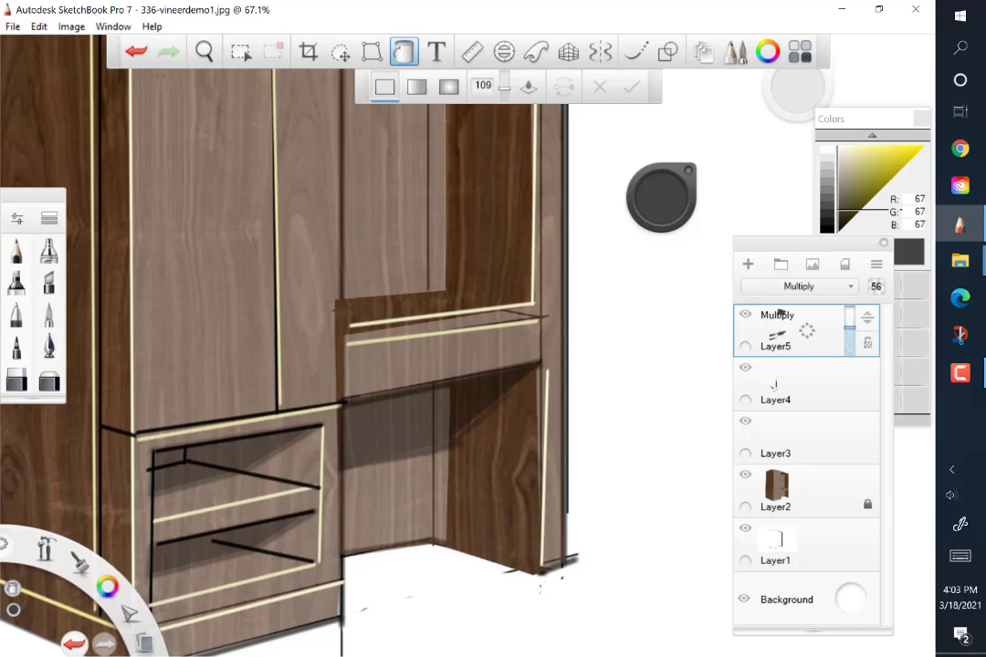
{"action": "key", "text": "space"}
{"action": "left_click_drag", "start_coordinate": [373, 396], "coordinate": [368, 481]}
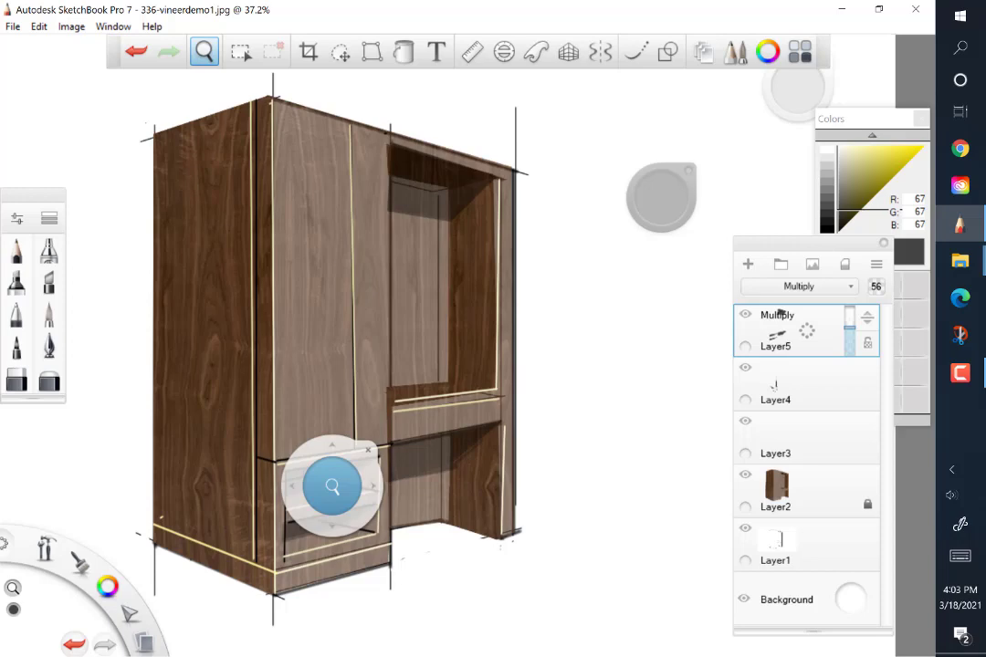
{"action": "left_click", "coordinate": [367, 450]}
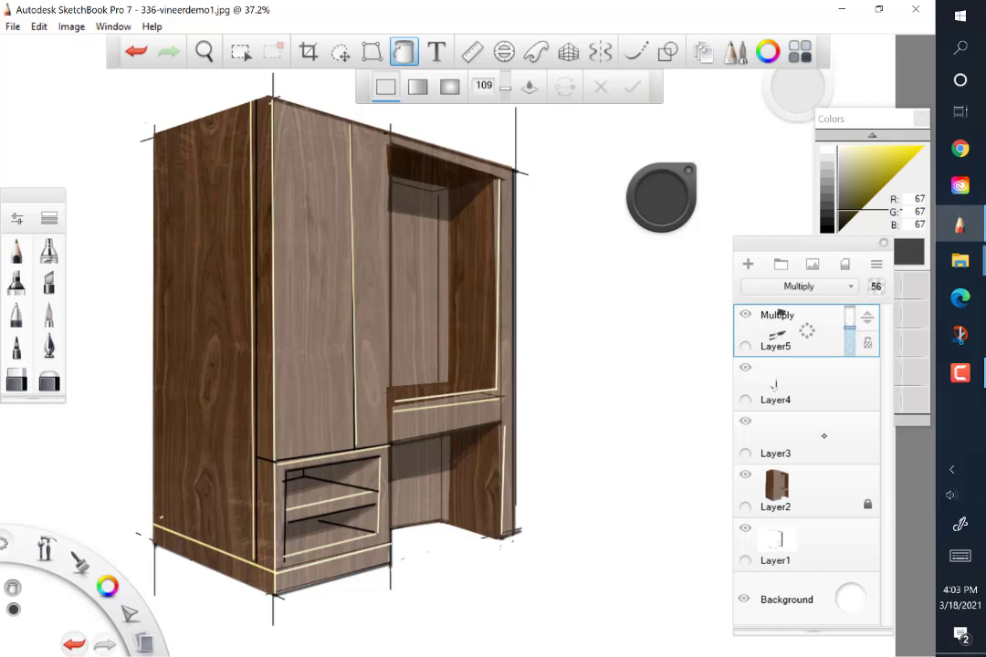
Unlock the textured cabinet layer, Layer2, and merge it down into Layer1.
{"action": "left_click", "coordinate": [825, 438]}
{"action": "left_click", "coordinate": [828, 490]}
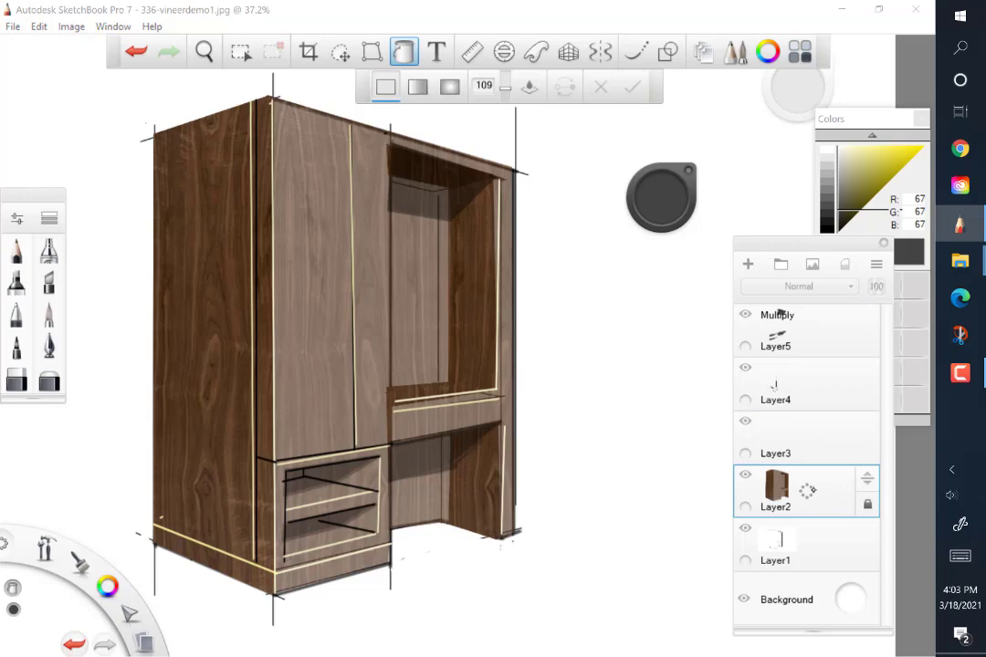
{"action": "left_click_drag", "start_coordinate": [813, 496], "coordinate": [792, 513]}
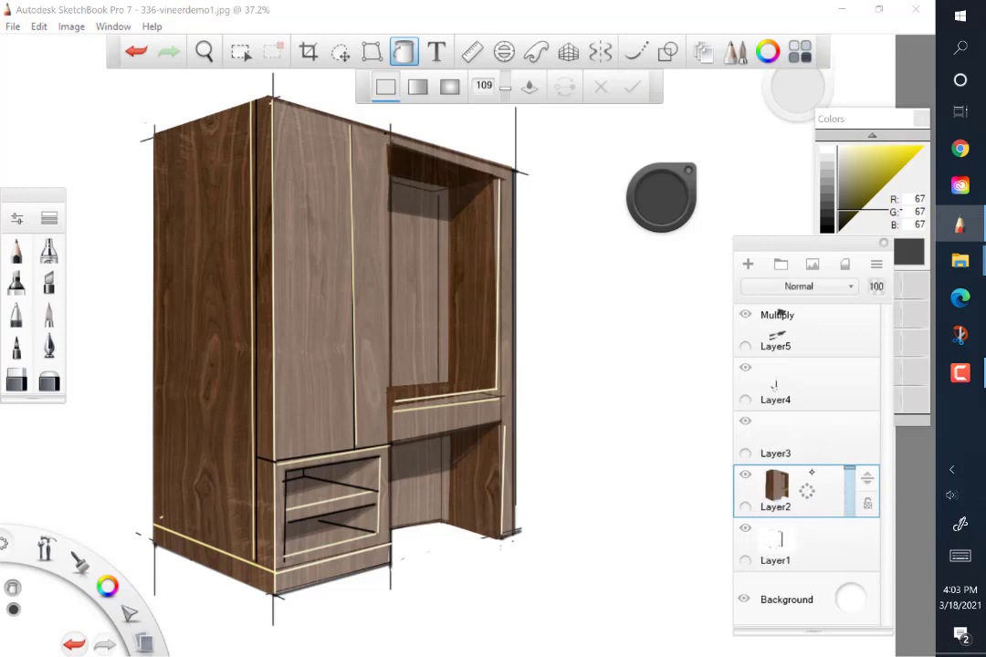
{"action": "left_click", "coordinate": [808, 489]}
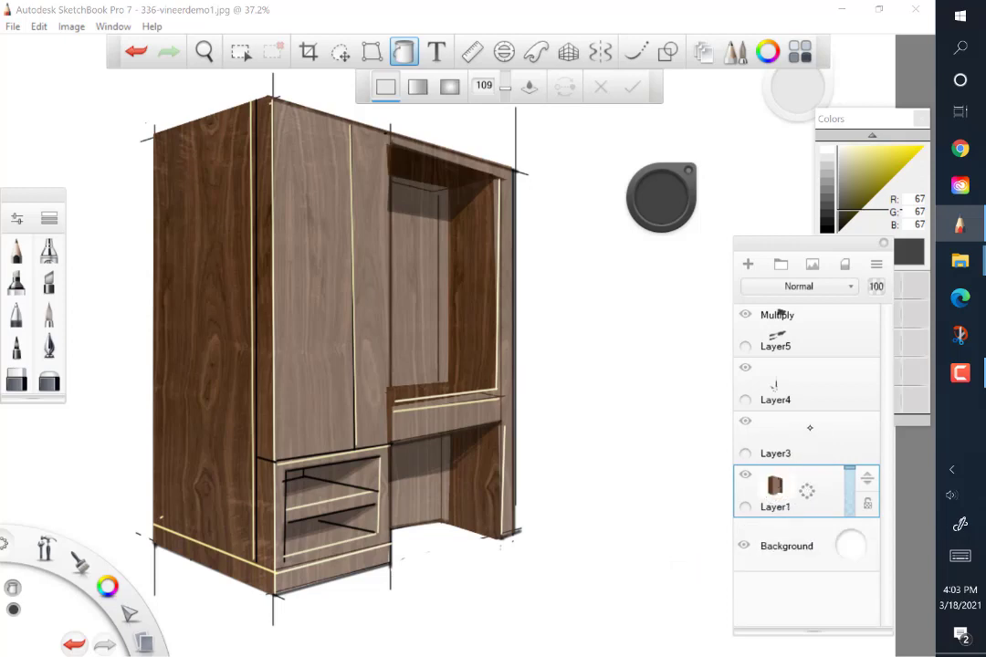
Merge Layer3, Layer4 and the Multiply shadow layer, Layer5, down into Layer1 and check the combined layer by toggling its visibility.
{"action": "left_click", "coordinate": [809, 432]}
{"action": "left_click_drag", "start_coordinate": [808, 439], "coordinate": [816, 507]}
{"action": "left_click", "coordinate": [807, 384]}
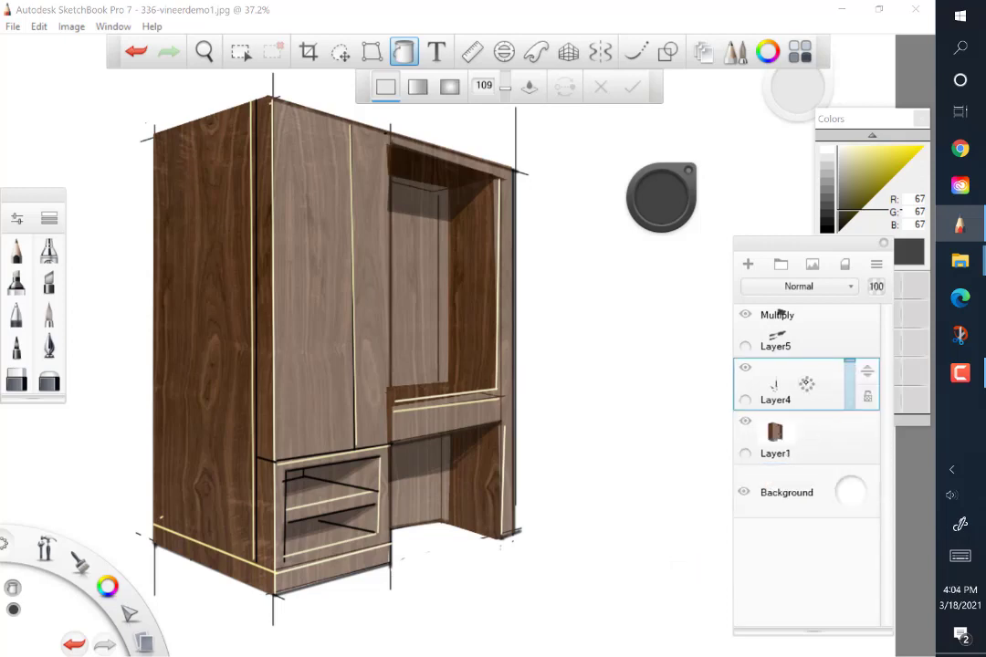
{"action": "left_click_drag", "start_coordinate": [807, 385], "coordinate": [807, 438]}
{"action": "left_click", "coordinate": [807, 331]}
{"action": "left_click_drag", "start_coordinate": [808, 330], "coordinate": [808, 394]}
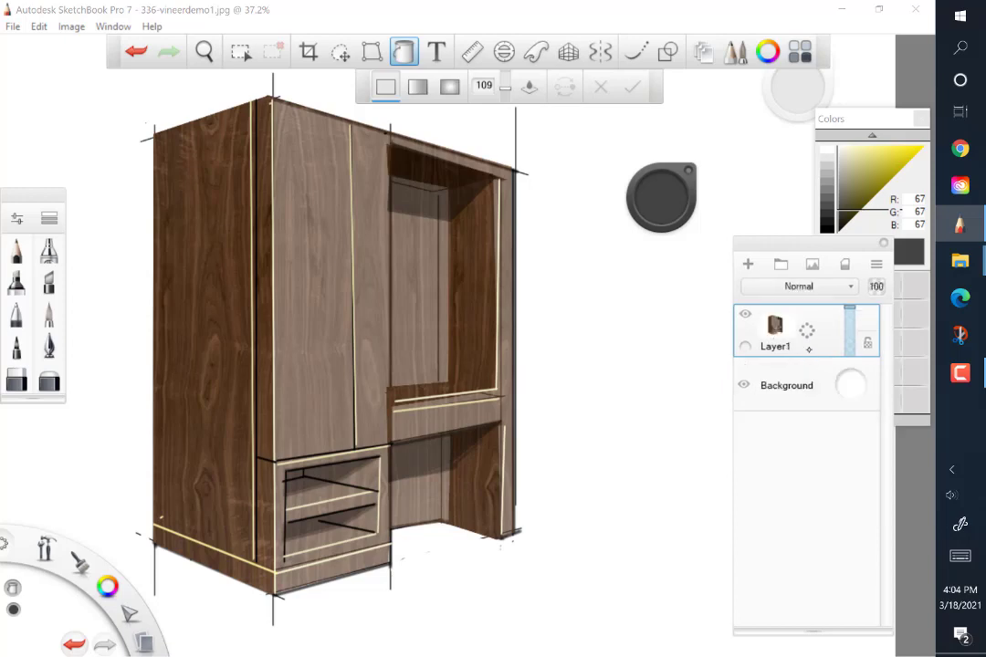
{"action": "left_click", "coordinate": [746, 314]}
{"action": "left_click", "coordinate": [746, 314]}
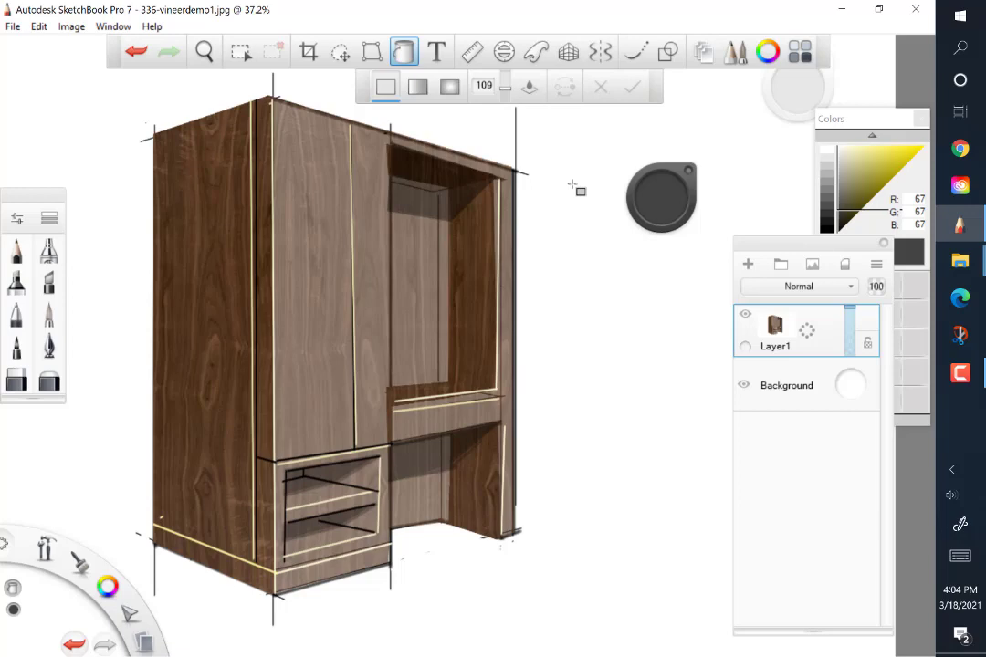
Erase the overshooting construction line ends around the cabinet's outer corners with the hard eraser.
{"action": "key", "text": "e"}
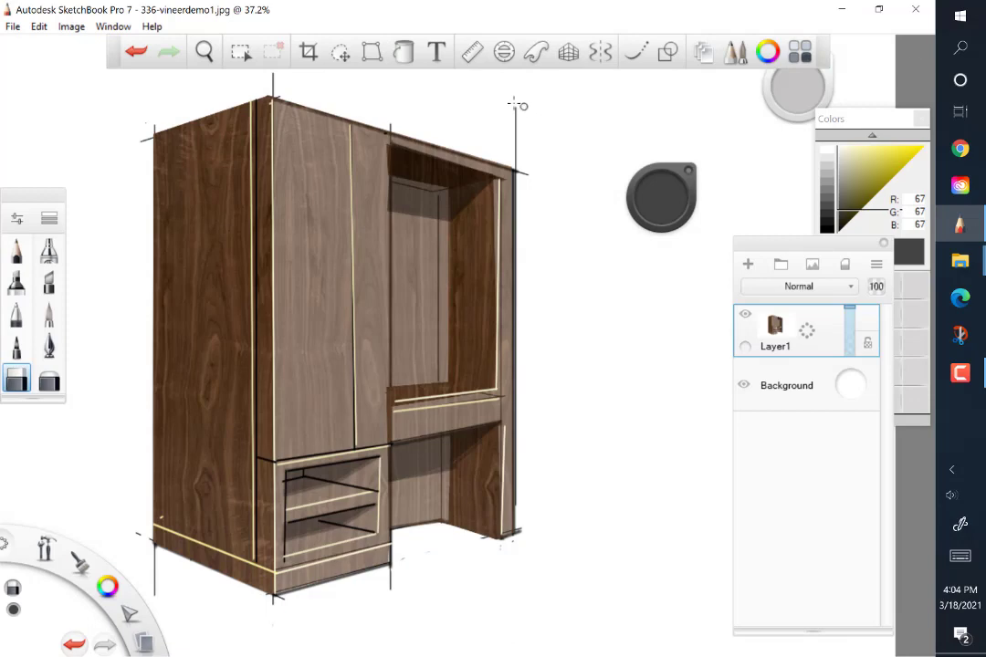
{"action": "left_click_drag", "start_coordinate": [516, 147], "coordinate": [522, 159]}
{"action": "left_click_drag", "start_coordinate": [530, 531], "coordinate": [521, 537]}
{"action": "left_click_drag", "start_coordinate": [394, 582], "coordinate": [392, 590]}
{"action": "left_click_drag", "start_coordinate": [157, 564], "coordinate": [154, 591]}
{"action": "left_click_drag", "start_coordinate": [139, 535], "coordinate": [134, 528]}
{"action": "left_click", "coordinate": [46, 546]}
{"action": "left_click", "coordinate": [67, 514]}
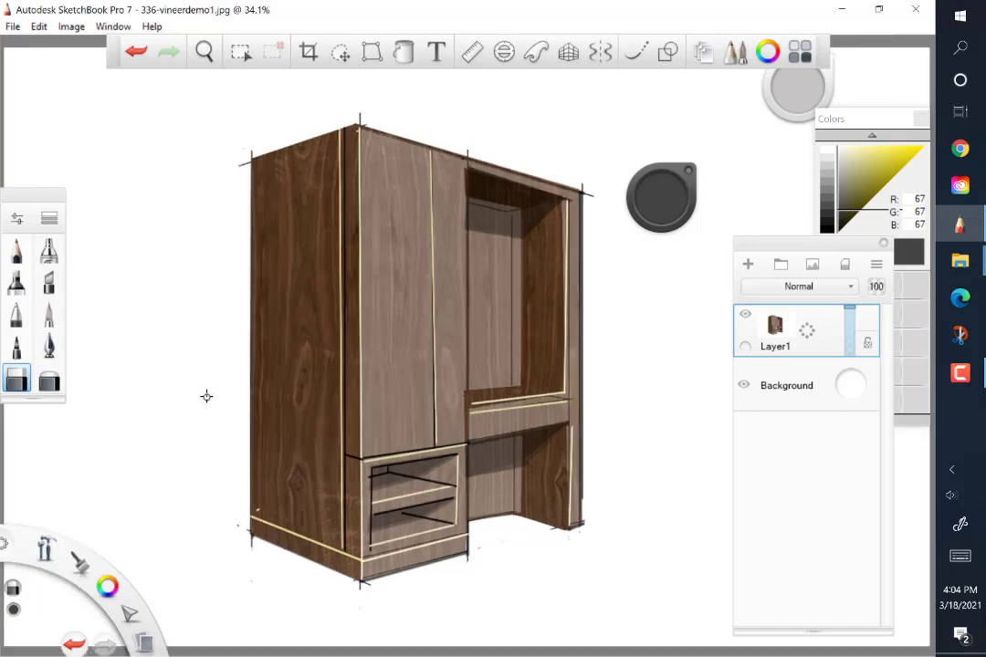